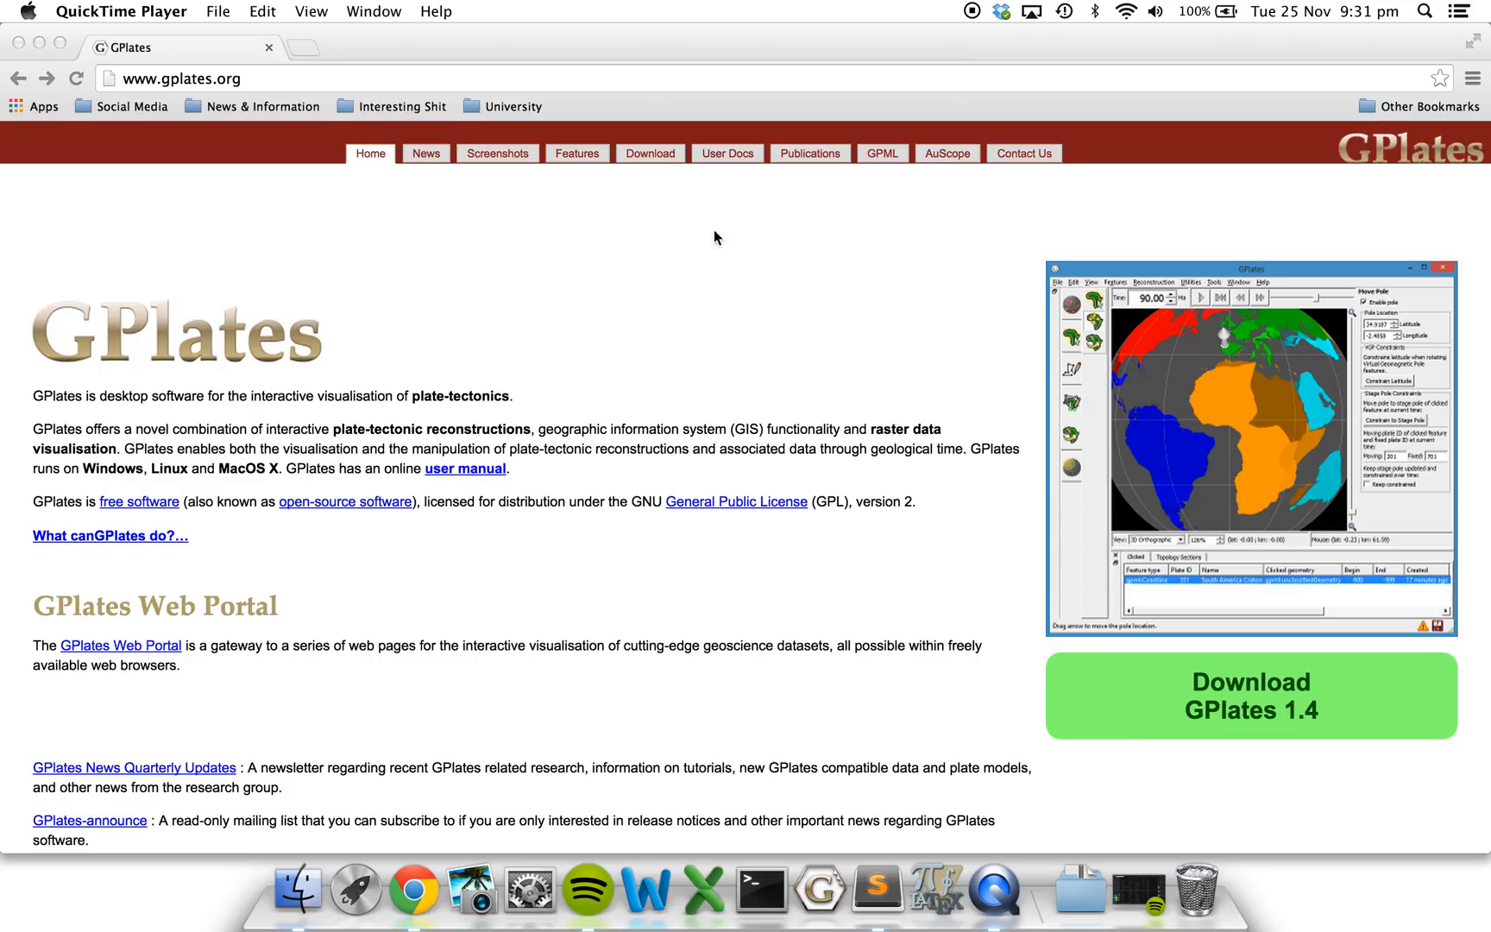
# Open the Introductory Tutorials page from the GPlates website's user documentation.
pyautogui.click(725, 155)
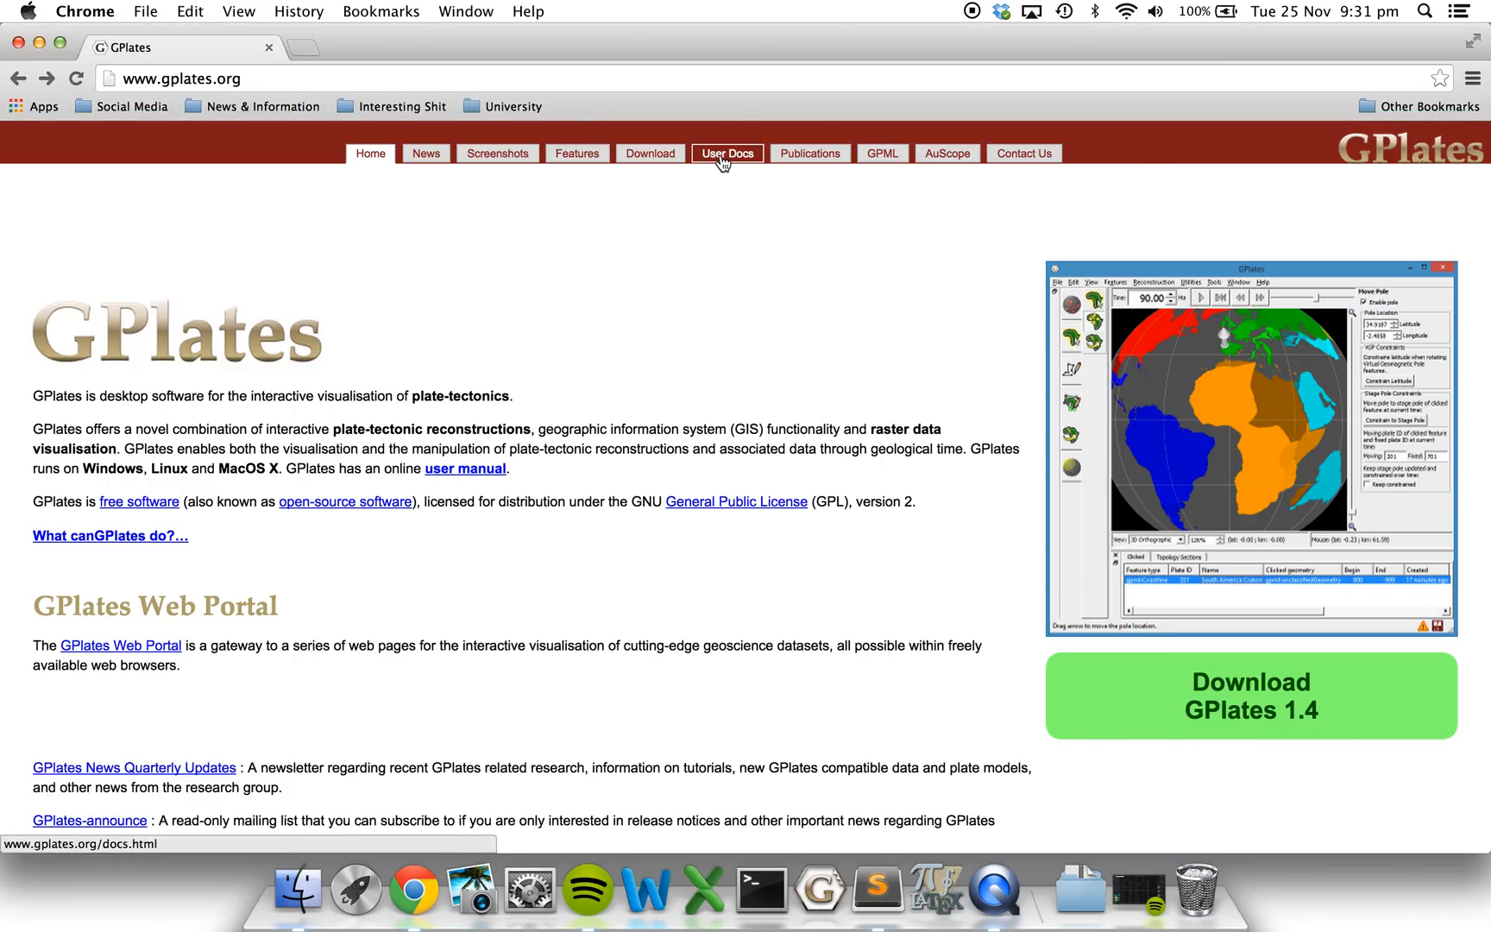
pyautogui.click(723, 160)
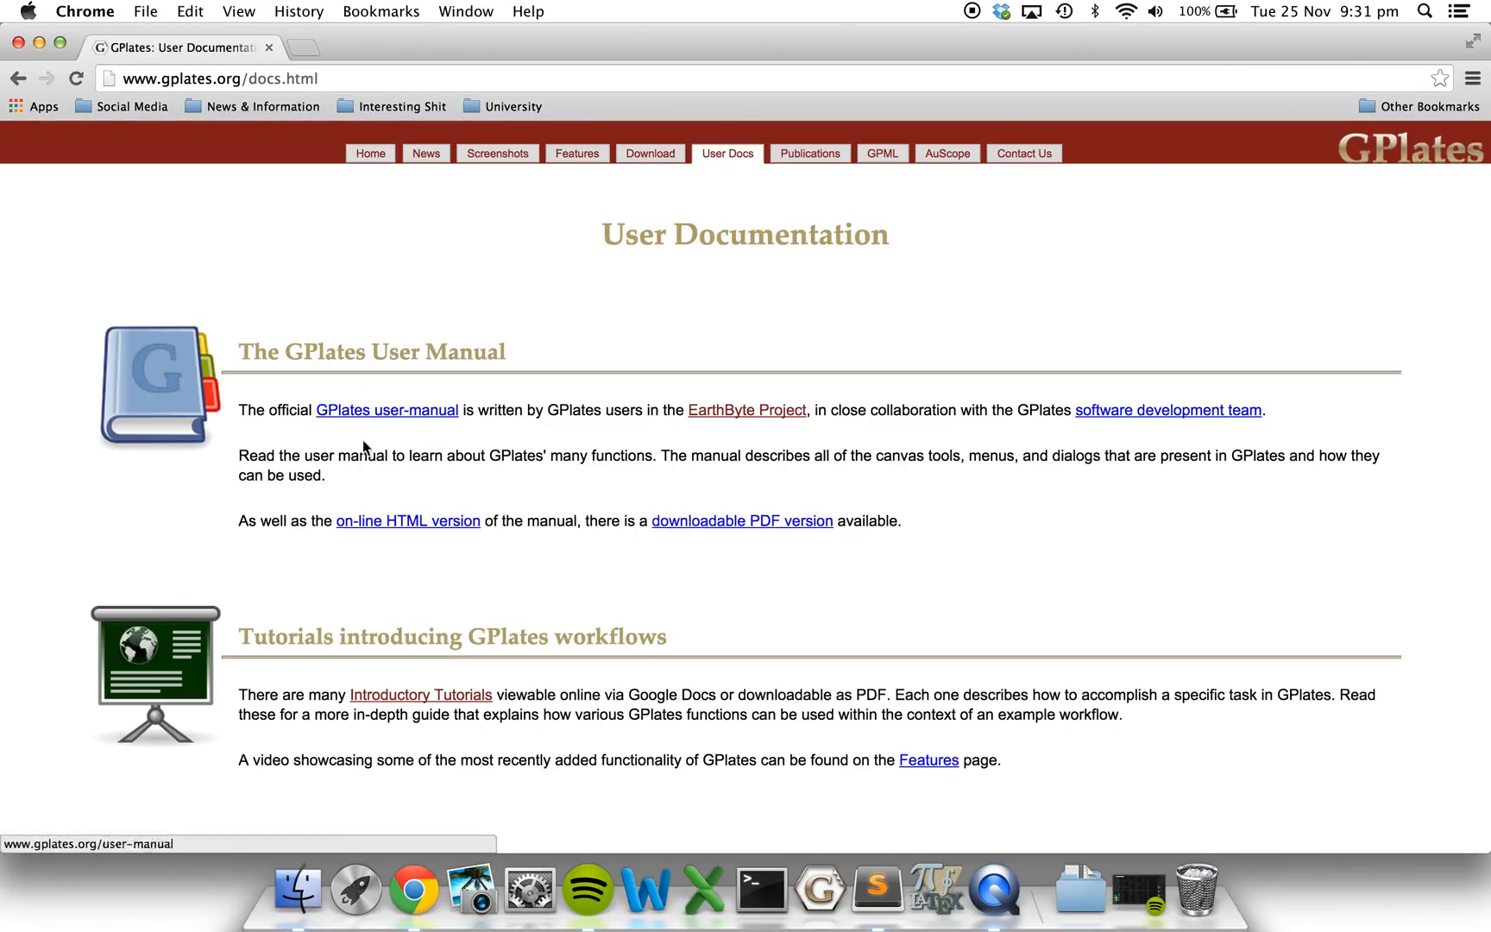
pyautogui.scroll(-3, 397, 423)
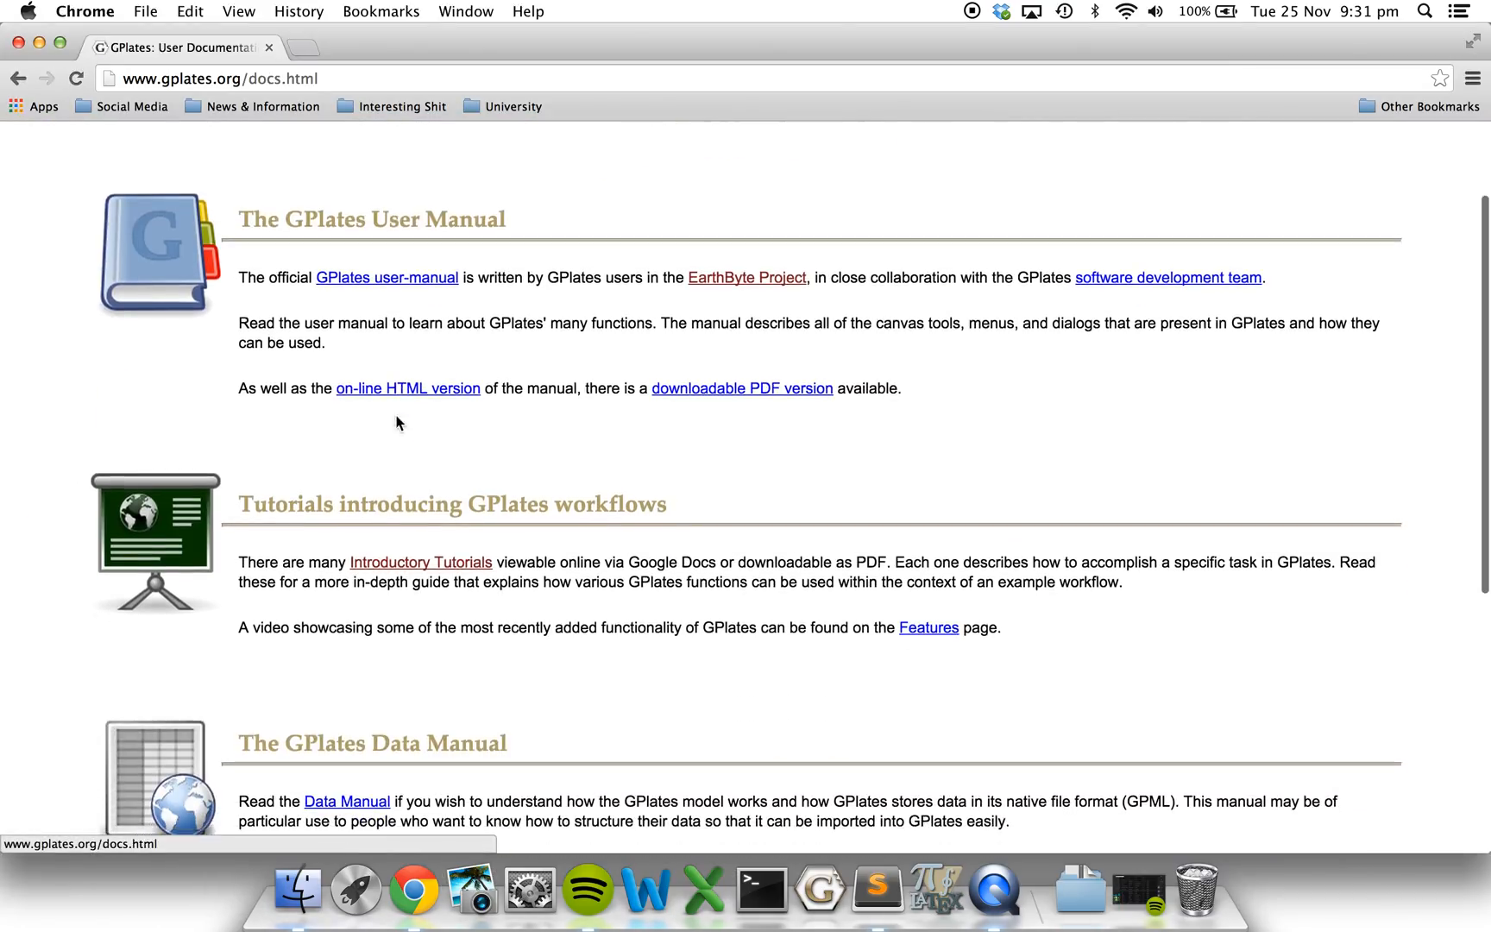
pyautogui.click(391, 568)
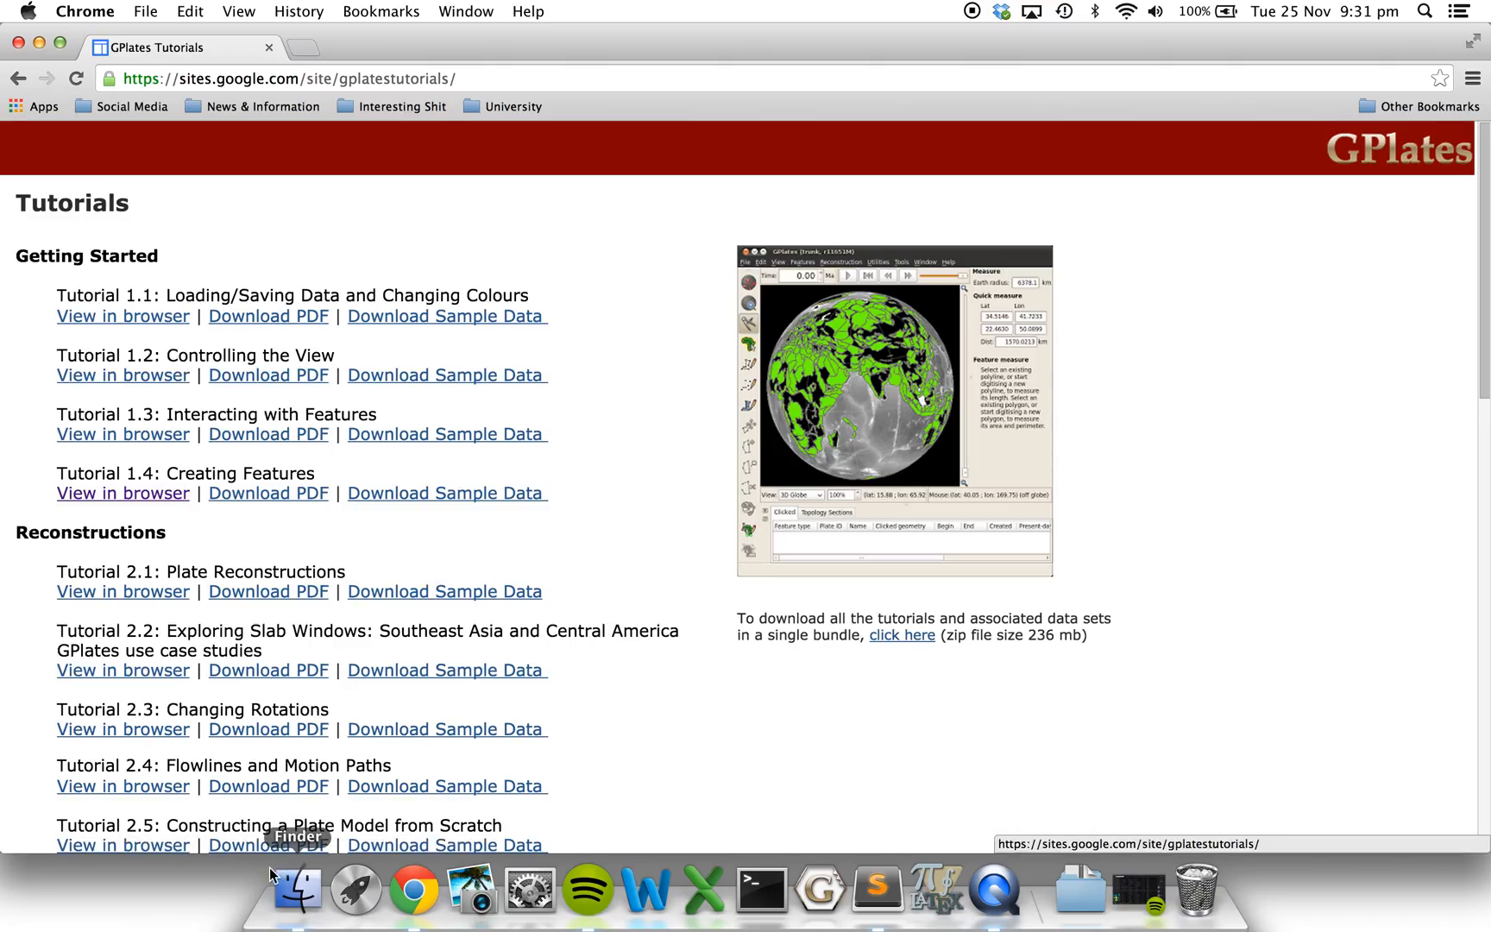
# Switch to Finder, show full file names in the 1.4-Creating_Features_Data folder, and preview Gravity_AUS.jpg and Gravity_World.jpg.
pyautogui.click(297, 889)
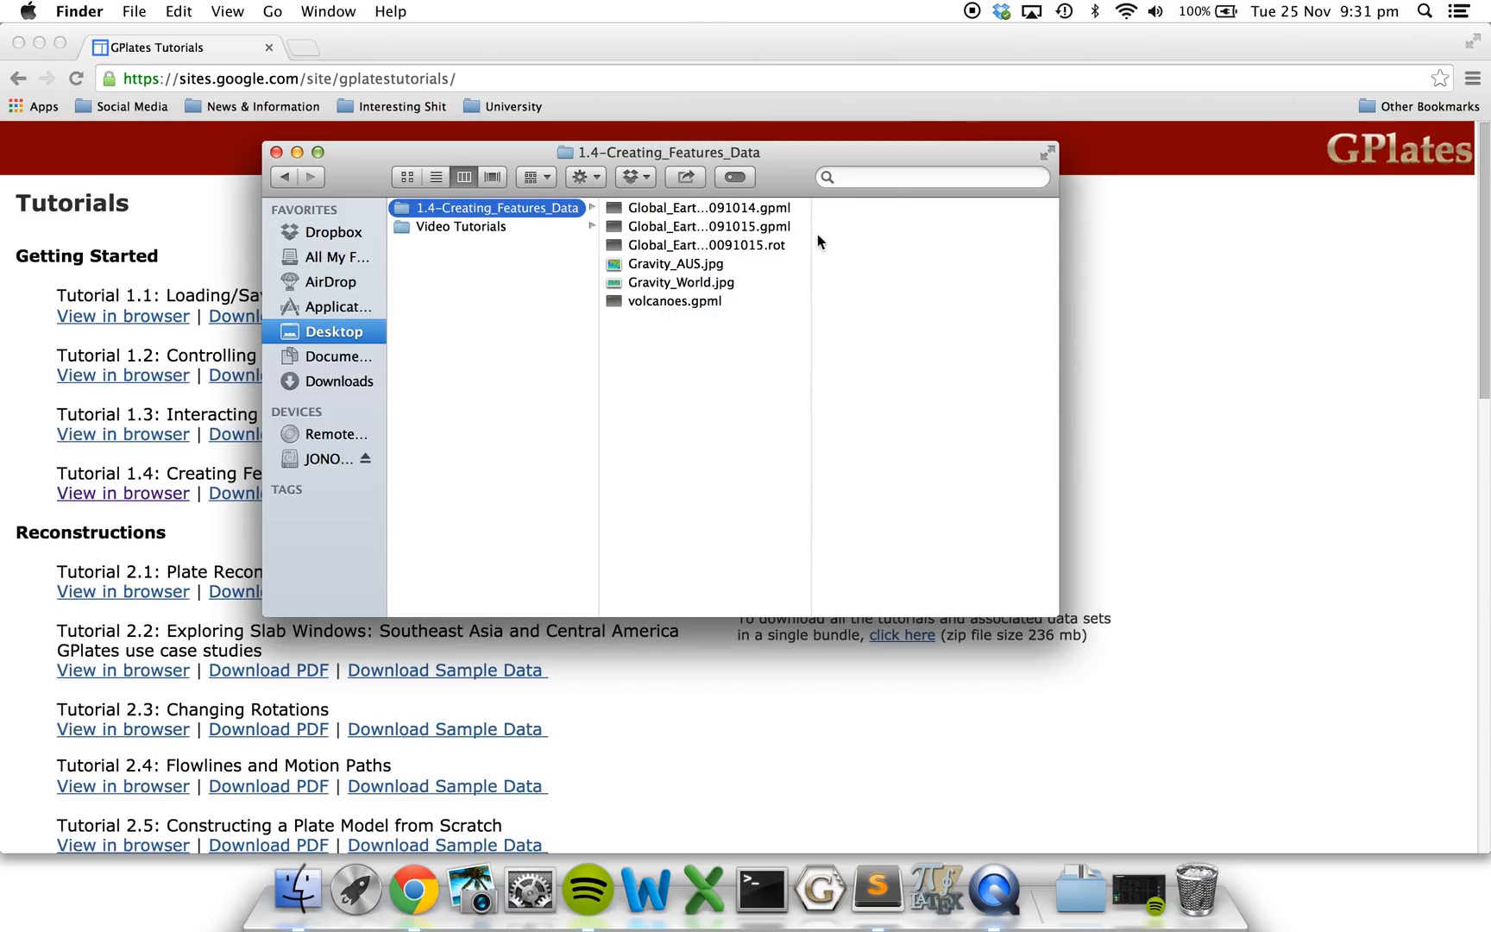
pyautogui.moveTo(811, 231); pyautogui.dragTo(1060, 247)
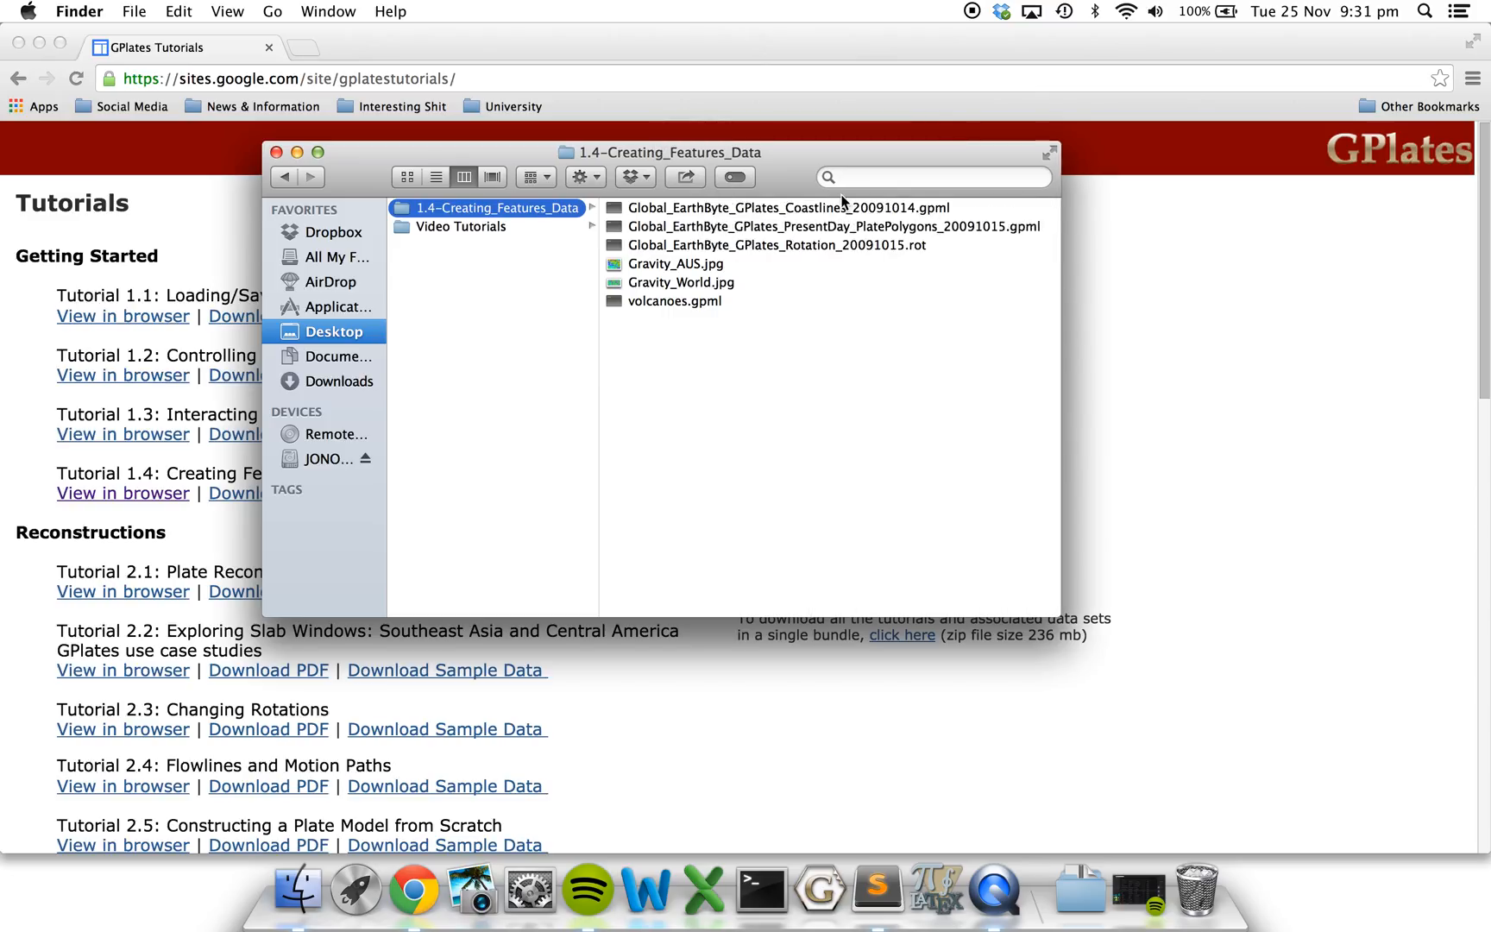
pyautogui.click(703, 265)
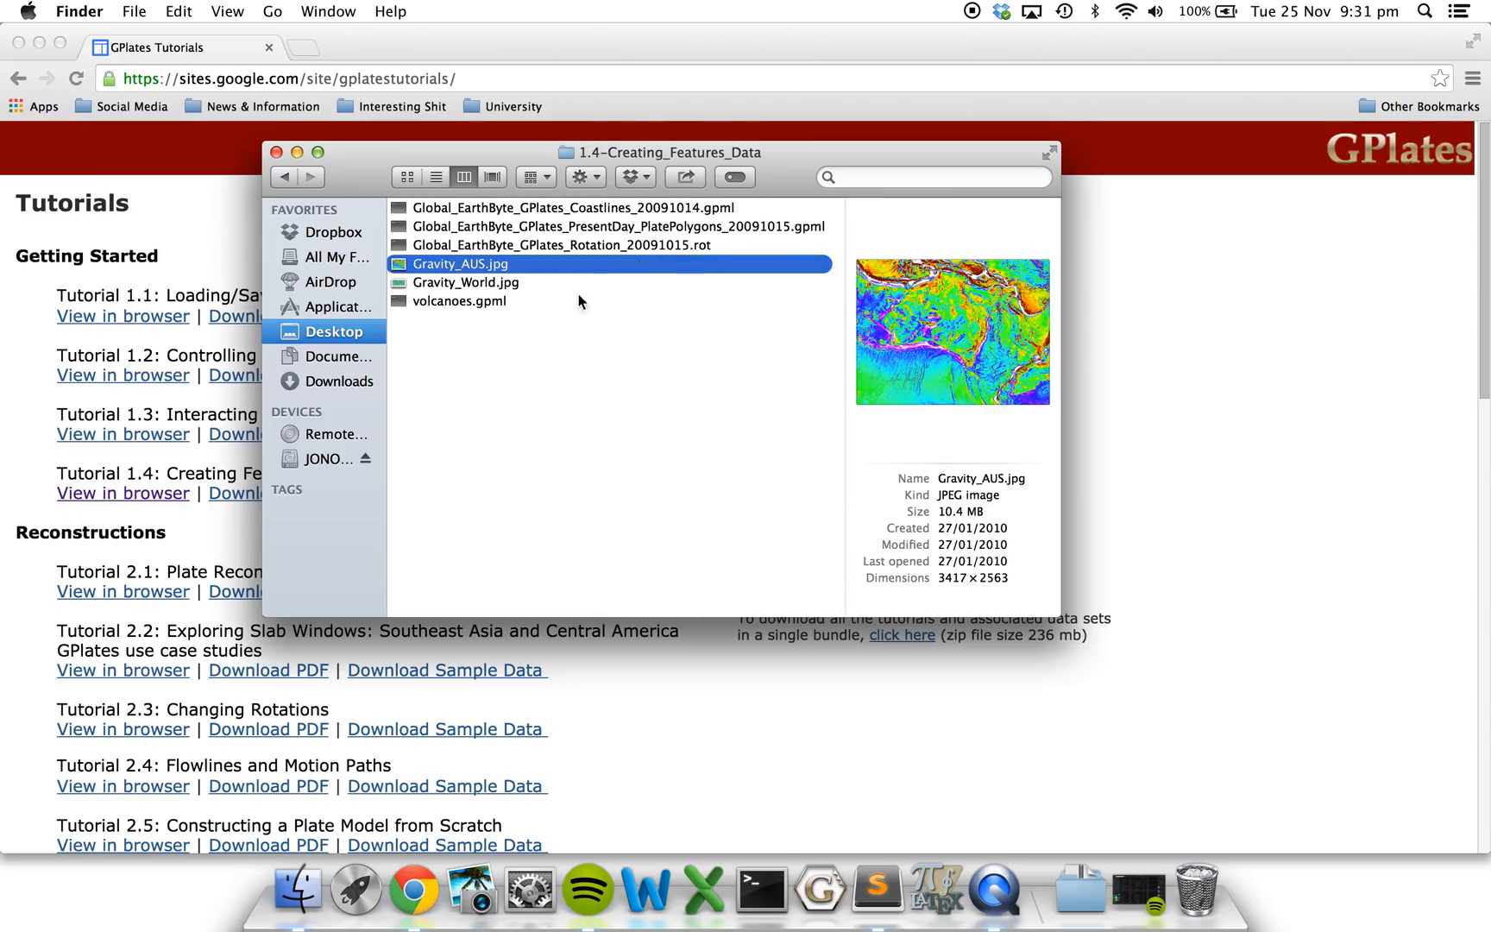
pyautogui.click(515, 284)
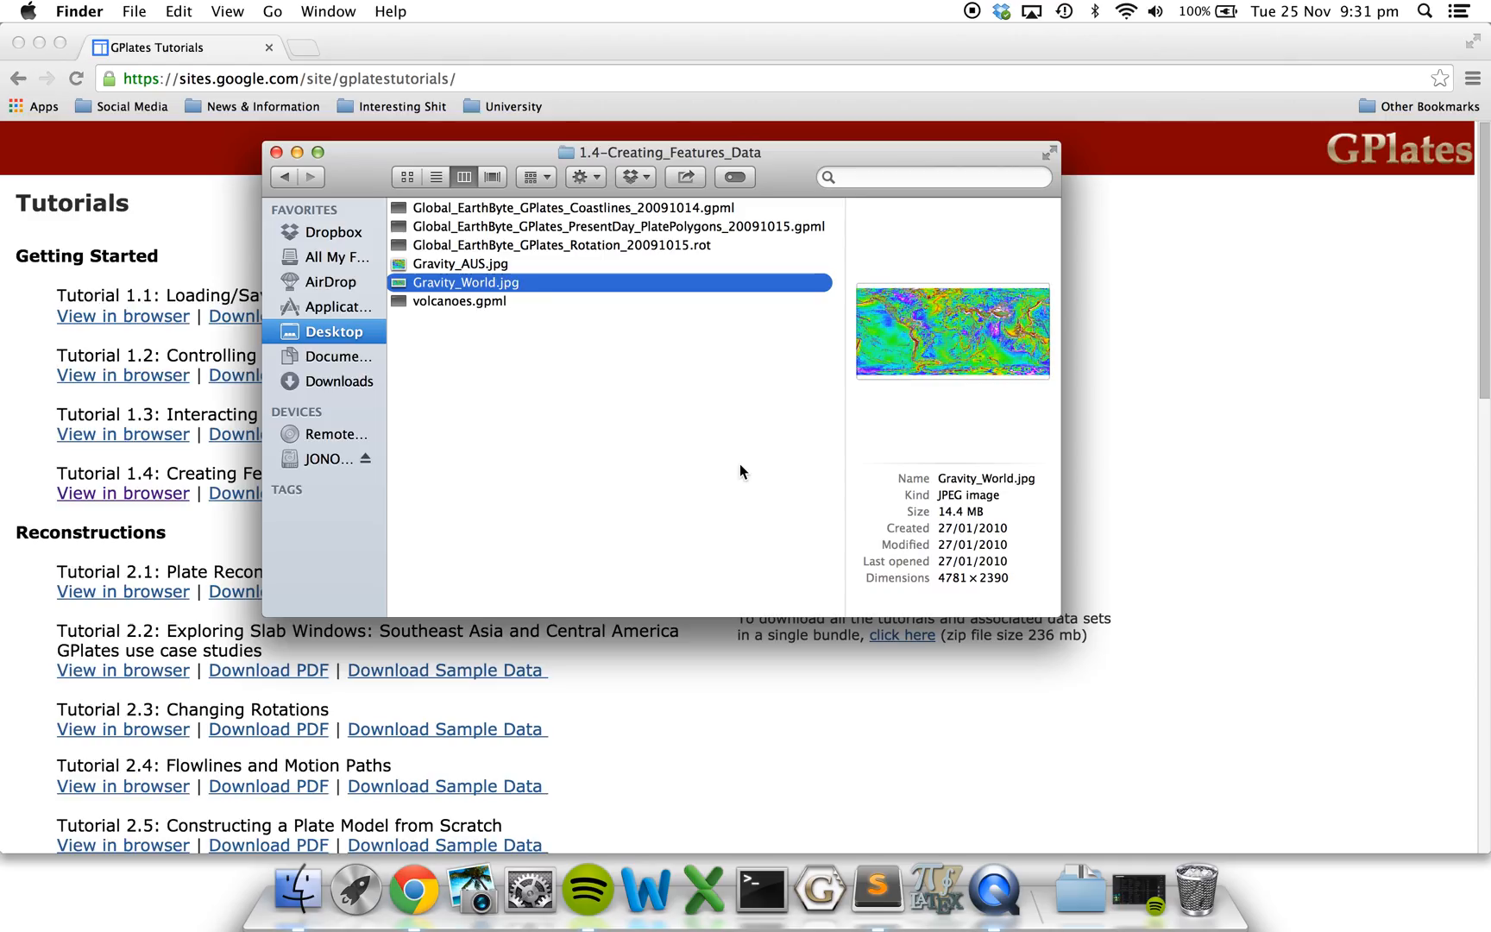
# Switch to GPlates and enlarge its main window to fill the screen.
pyautogui.click(815, 893)
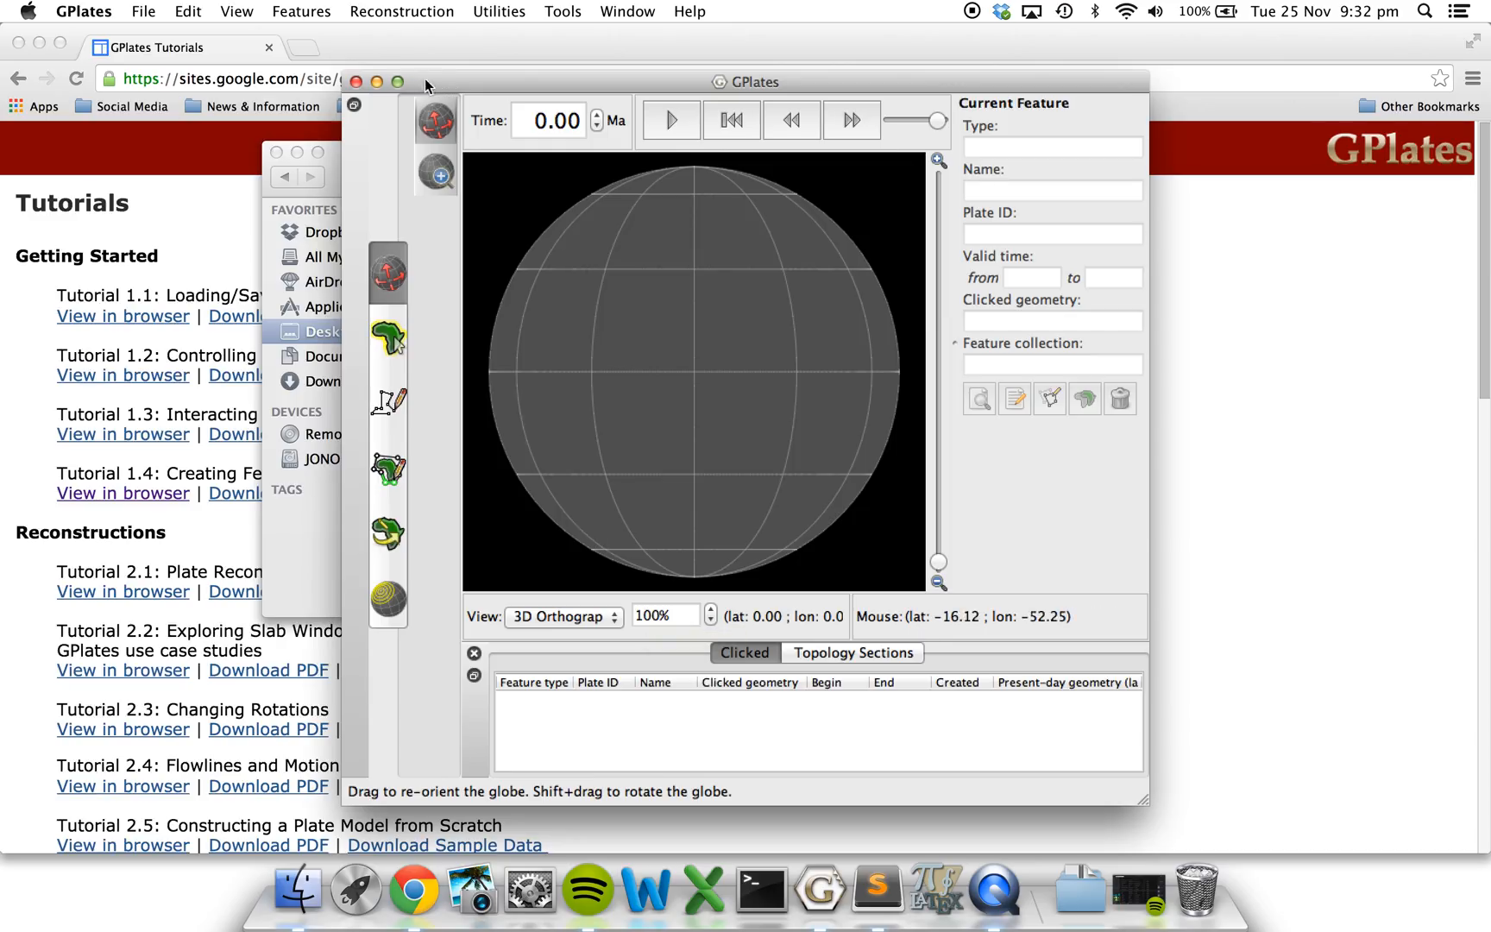
pyautogui.click(398, 81)
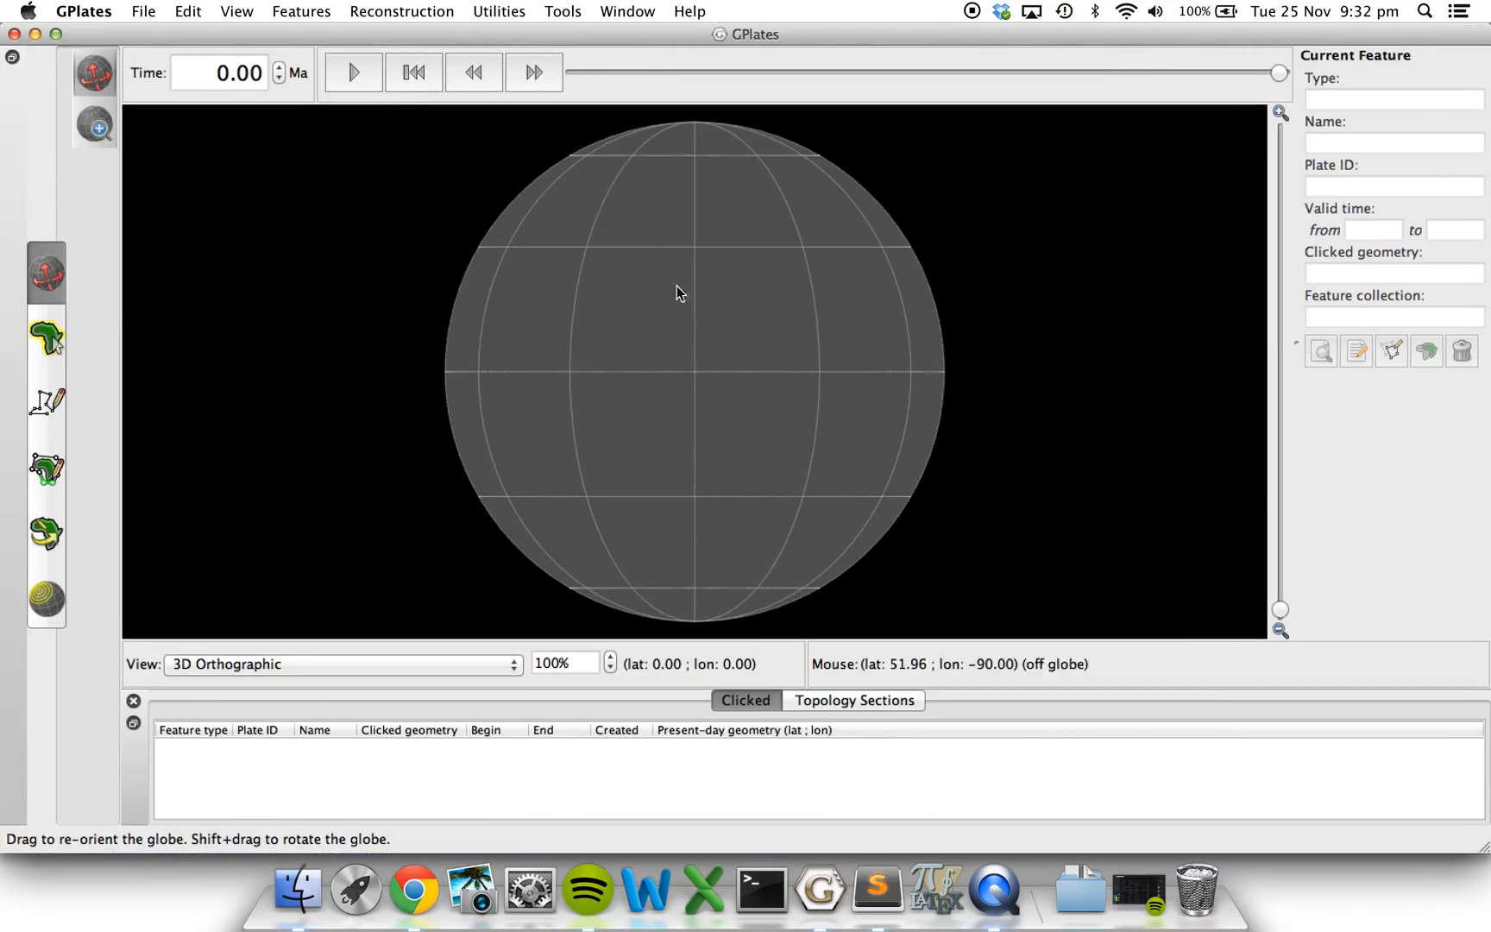
pyautogui.moveTo(458, 399); pyautogui.dragTo(506, 385)
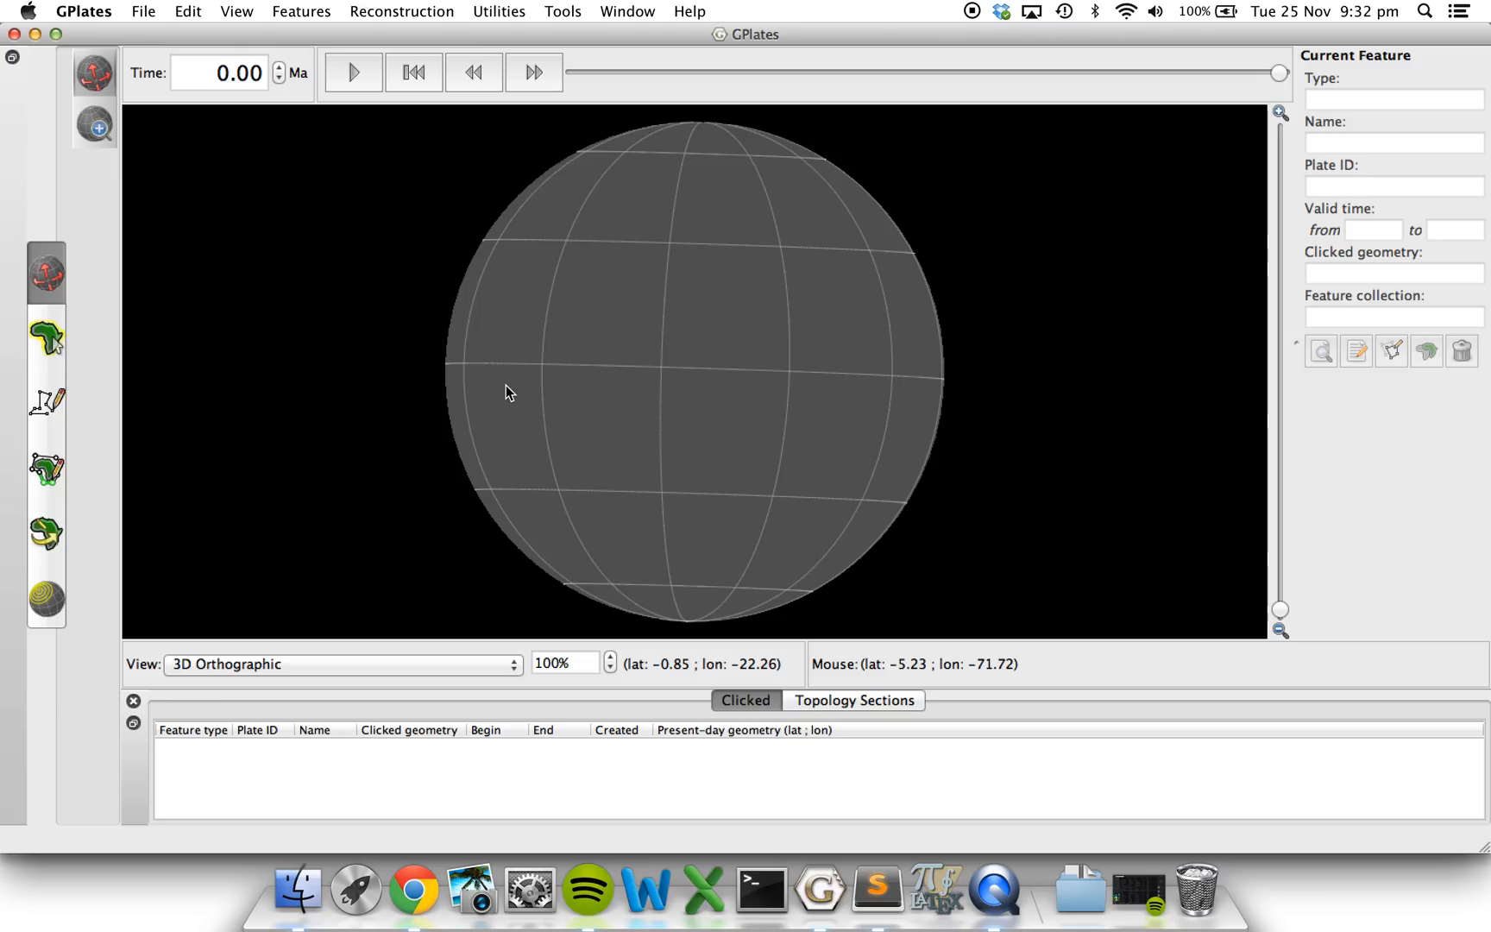
# Import the Gravity_World.jpg raster from the 1.4-Creating_Features_Data folder as band_1, saved in a new feature collection.
pyautogui.click(144, 10)
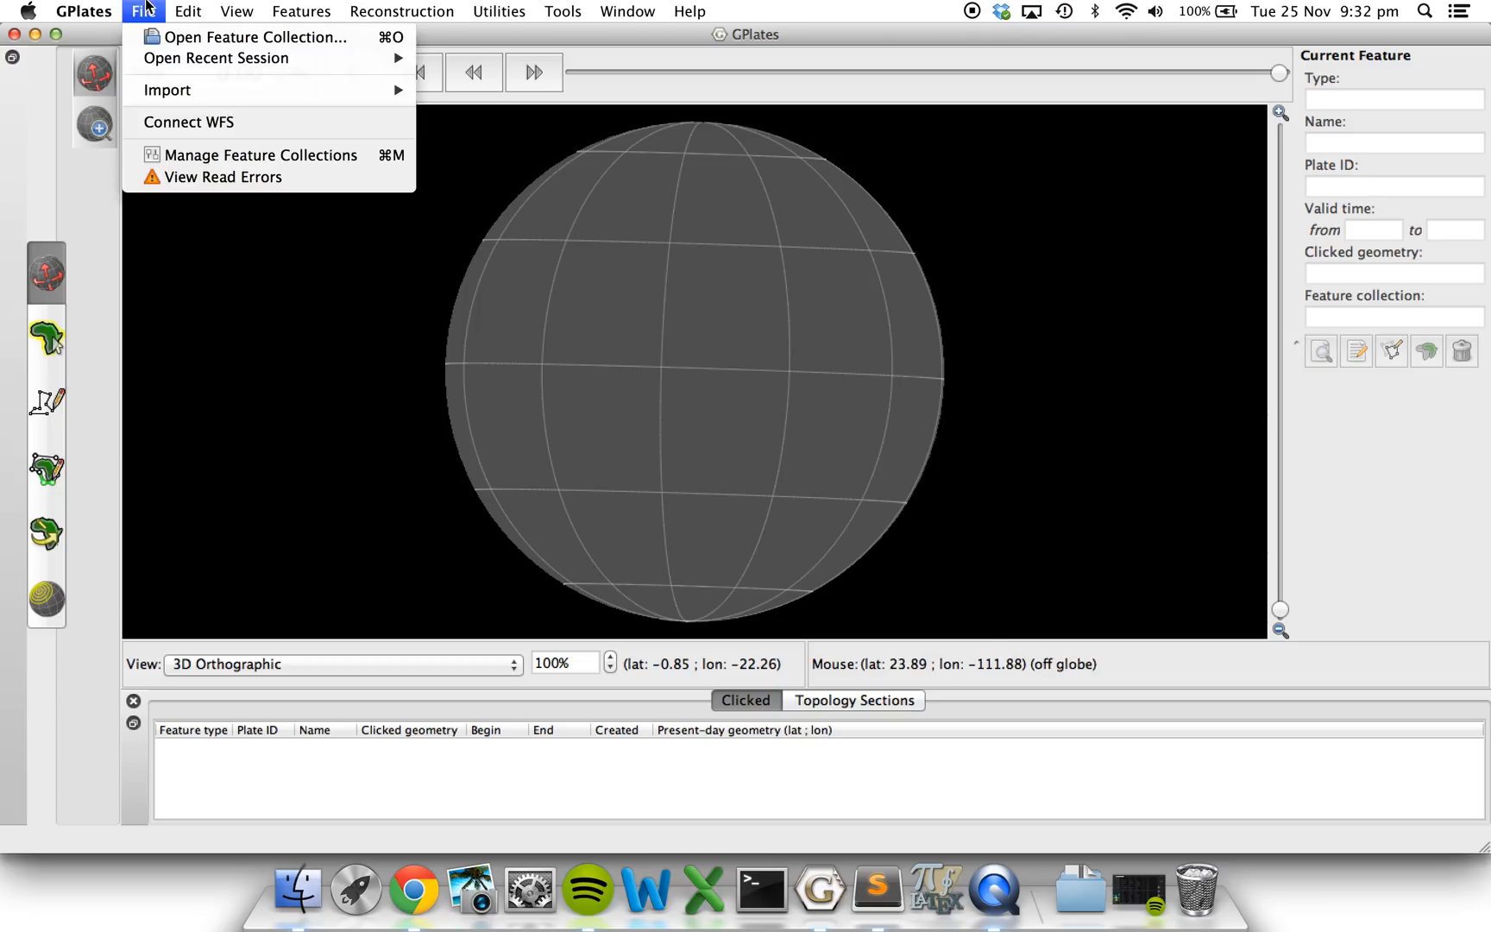
pyautogui.moveTo(259, 90)
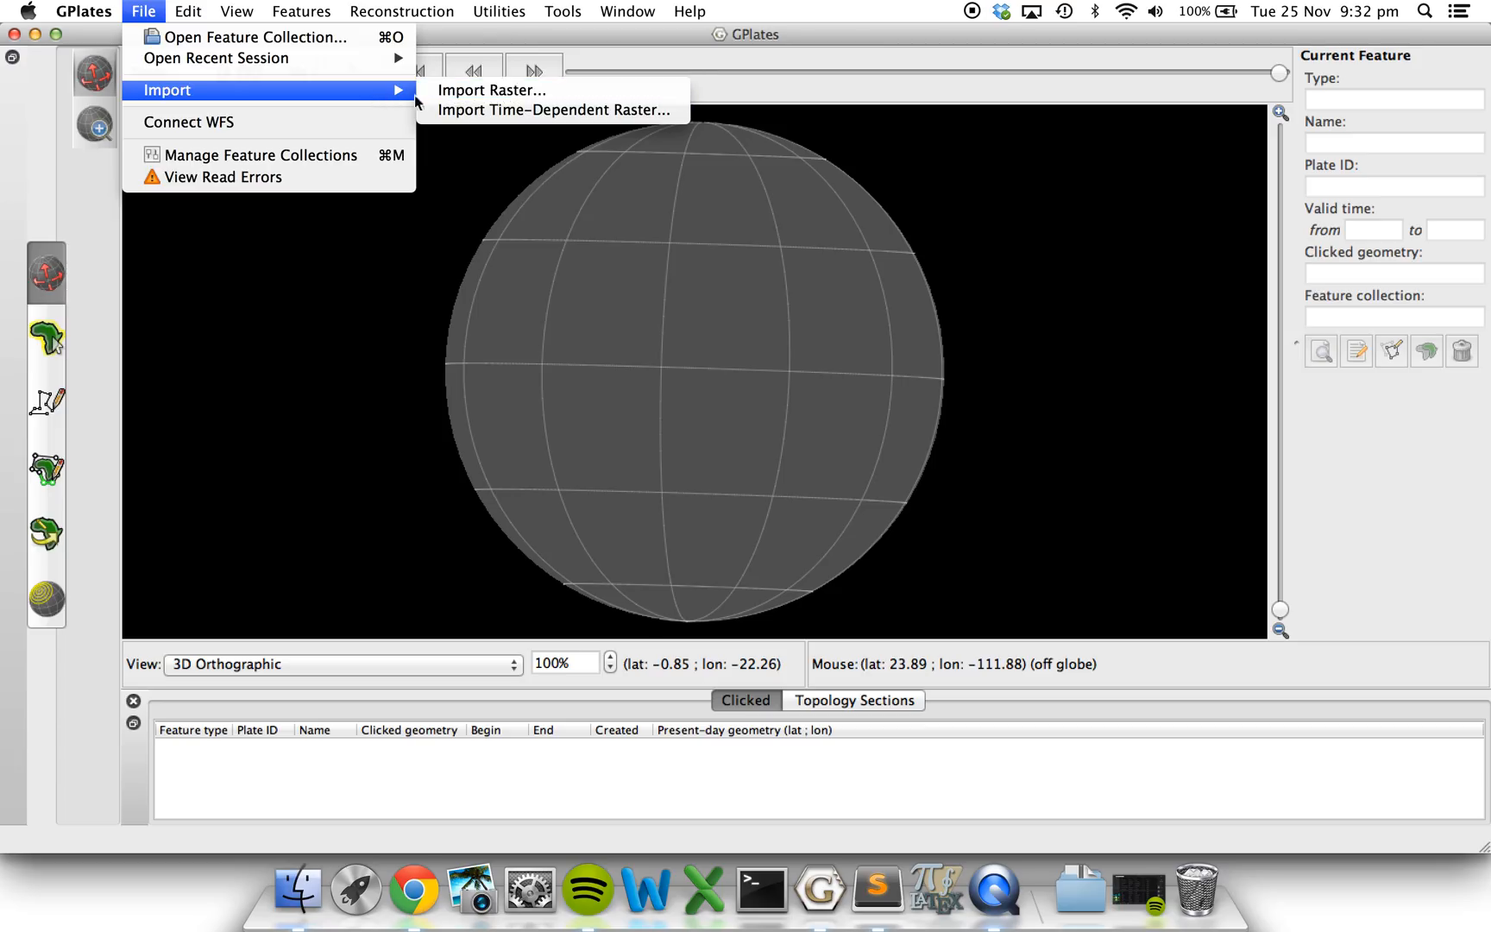
pyautogui.click(502, 95)
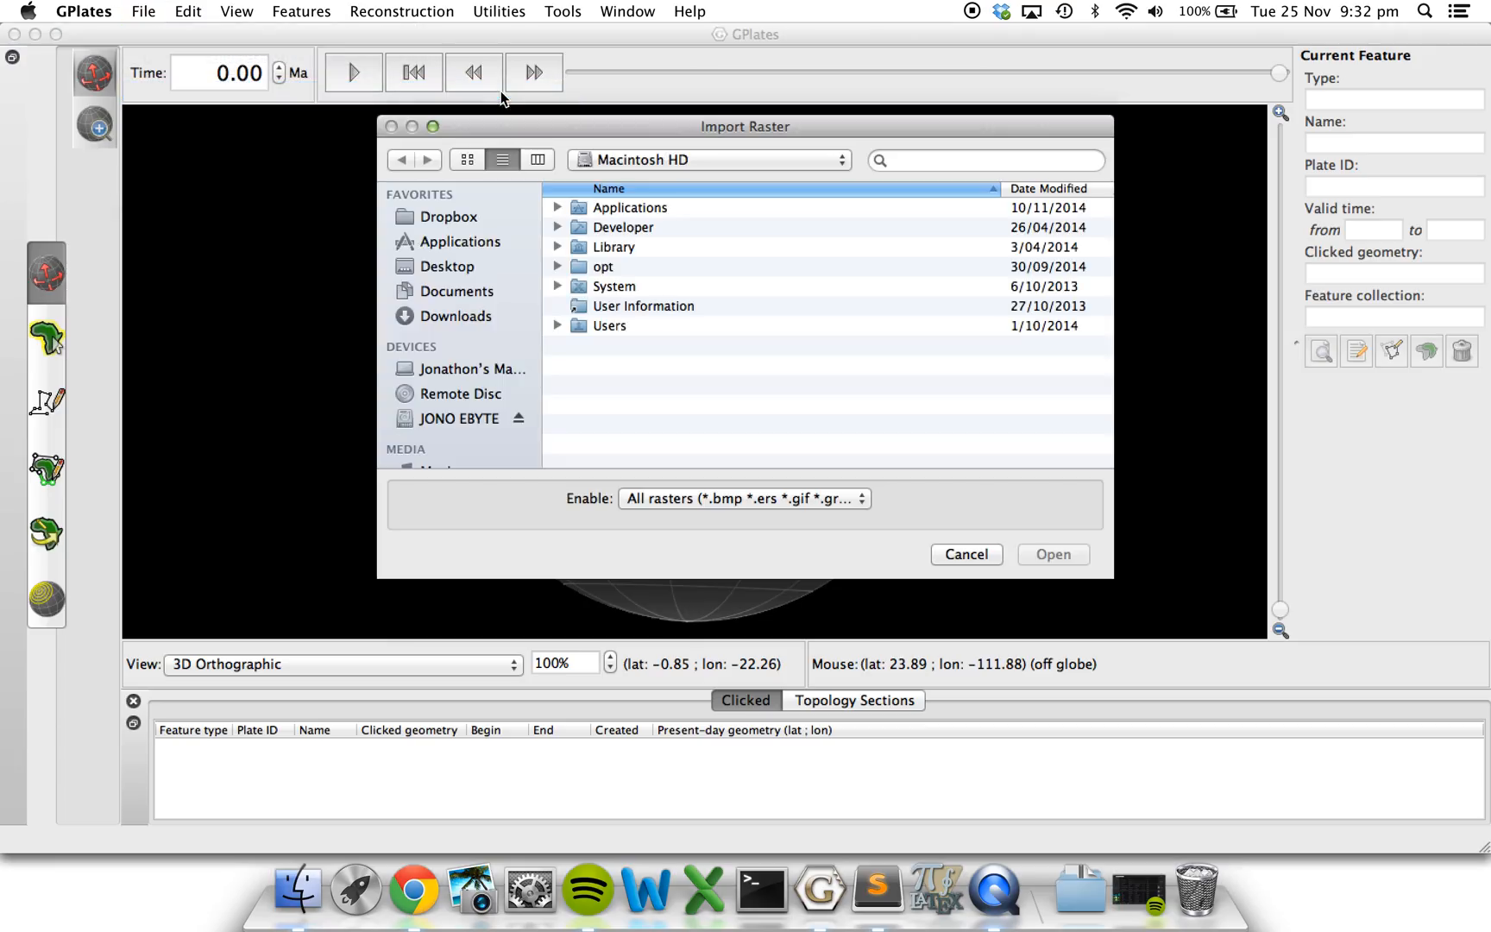
pyautogui.click(442, 271)
pyautogui.doubleClick(636, 209)
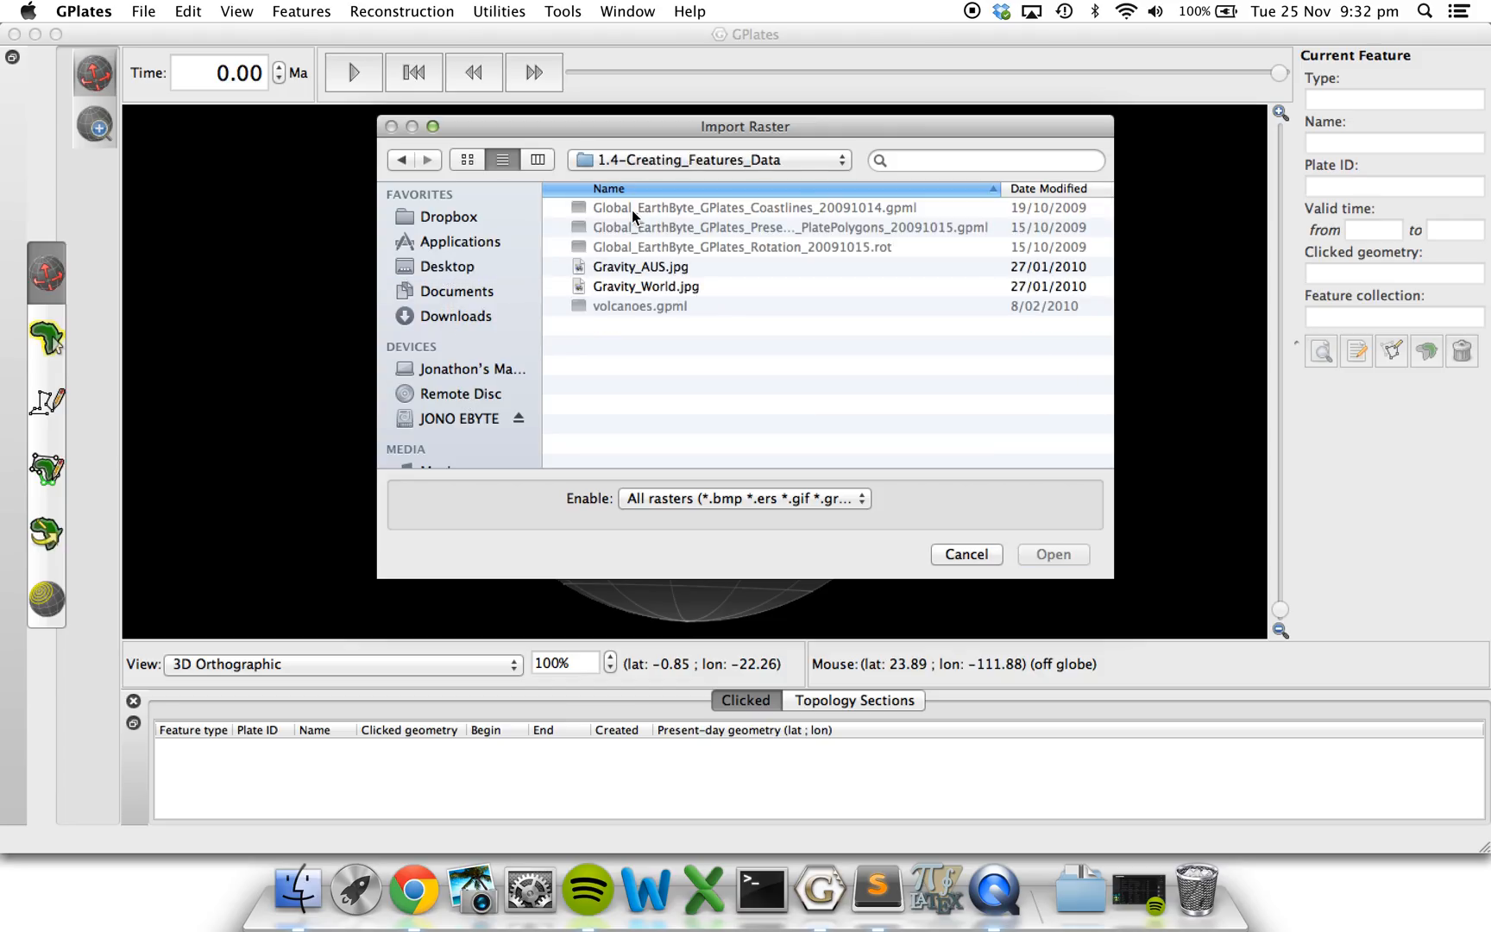
pyautogui.click(632, 287)
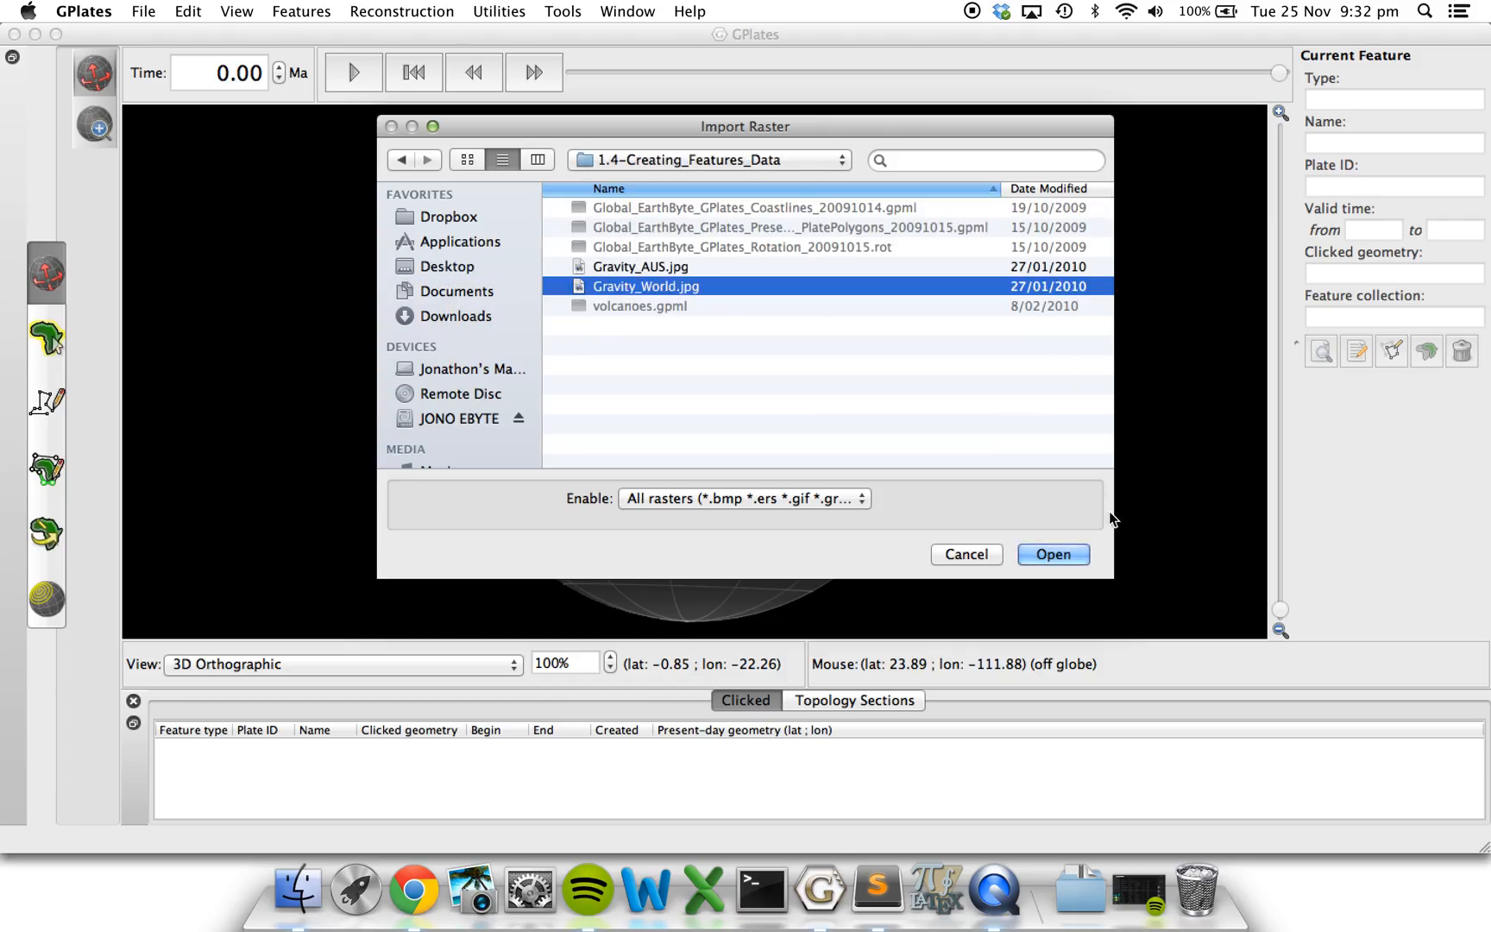
pyautogui.click(1057, 554)
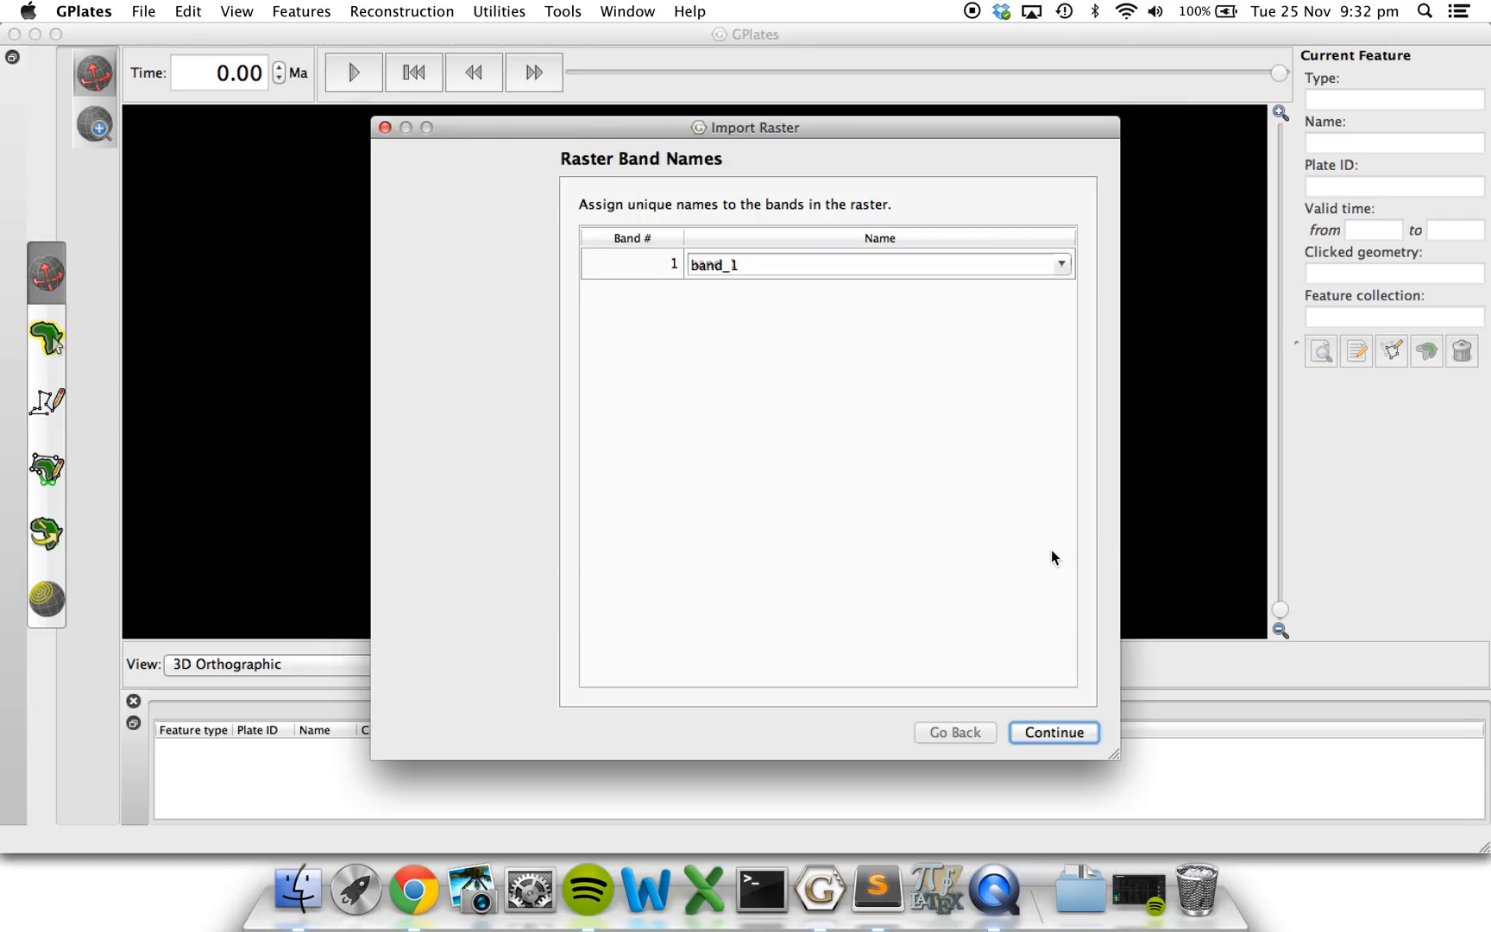
pyautogui.click(1035, 732)
pyautogui.click(1038, 732)
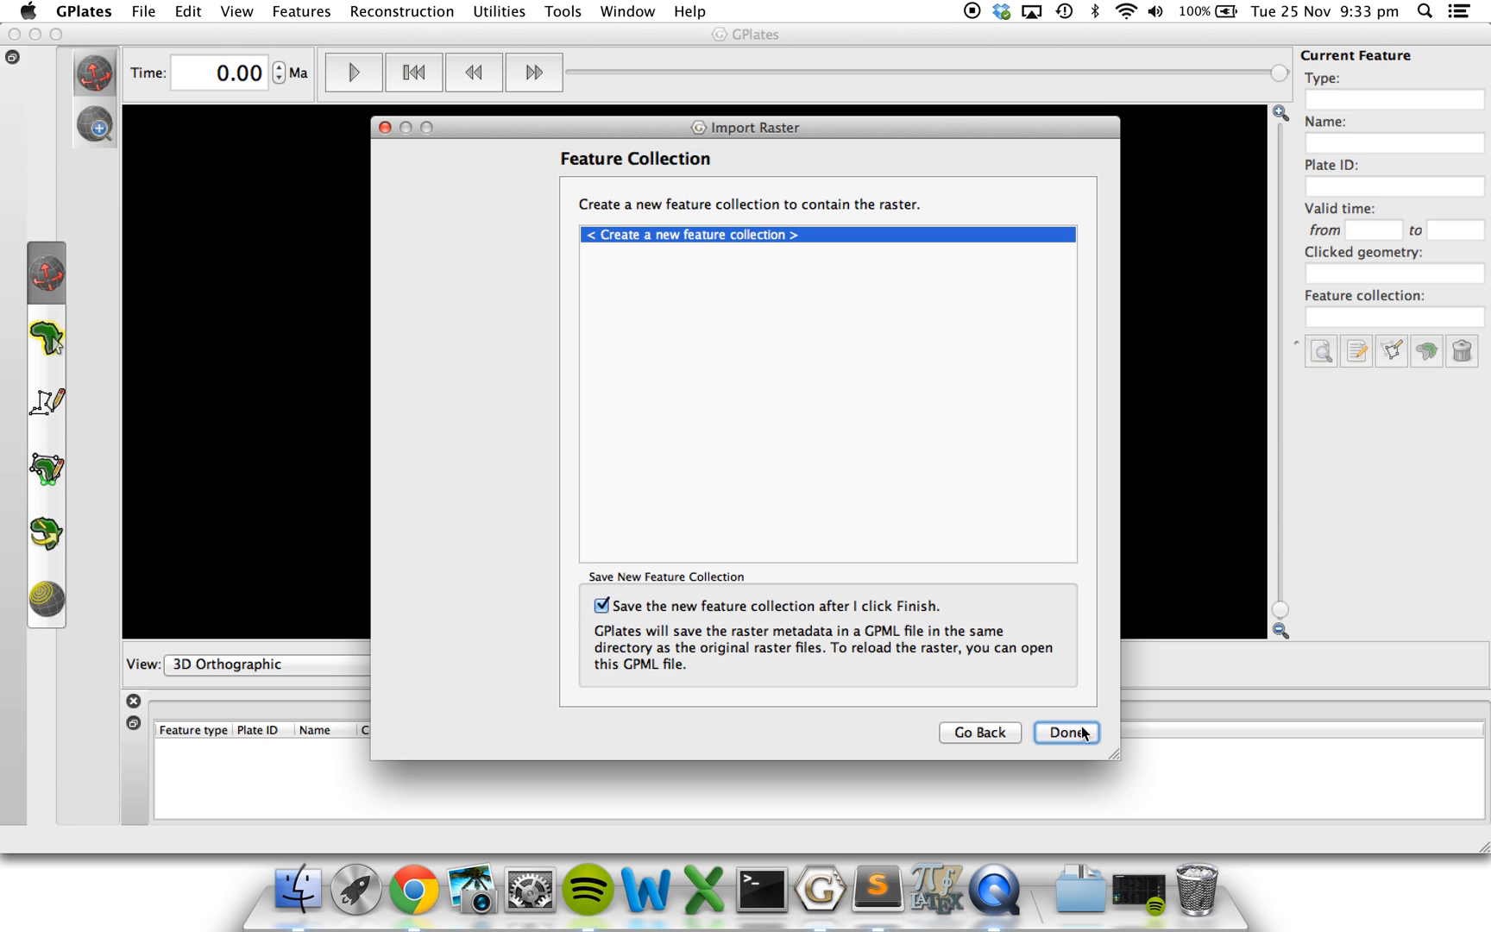
pyautogui.click(1067, 735)
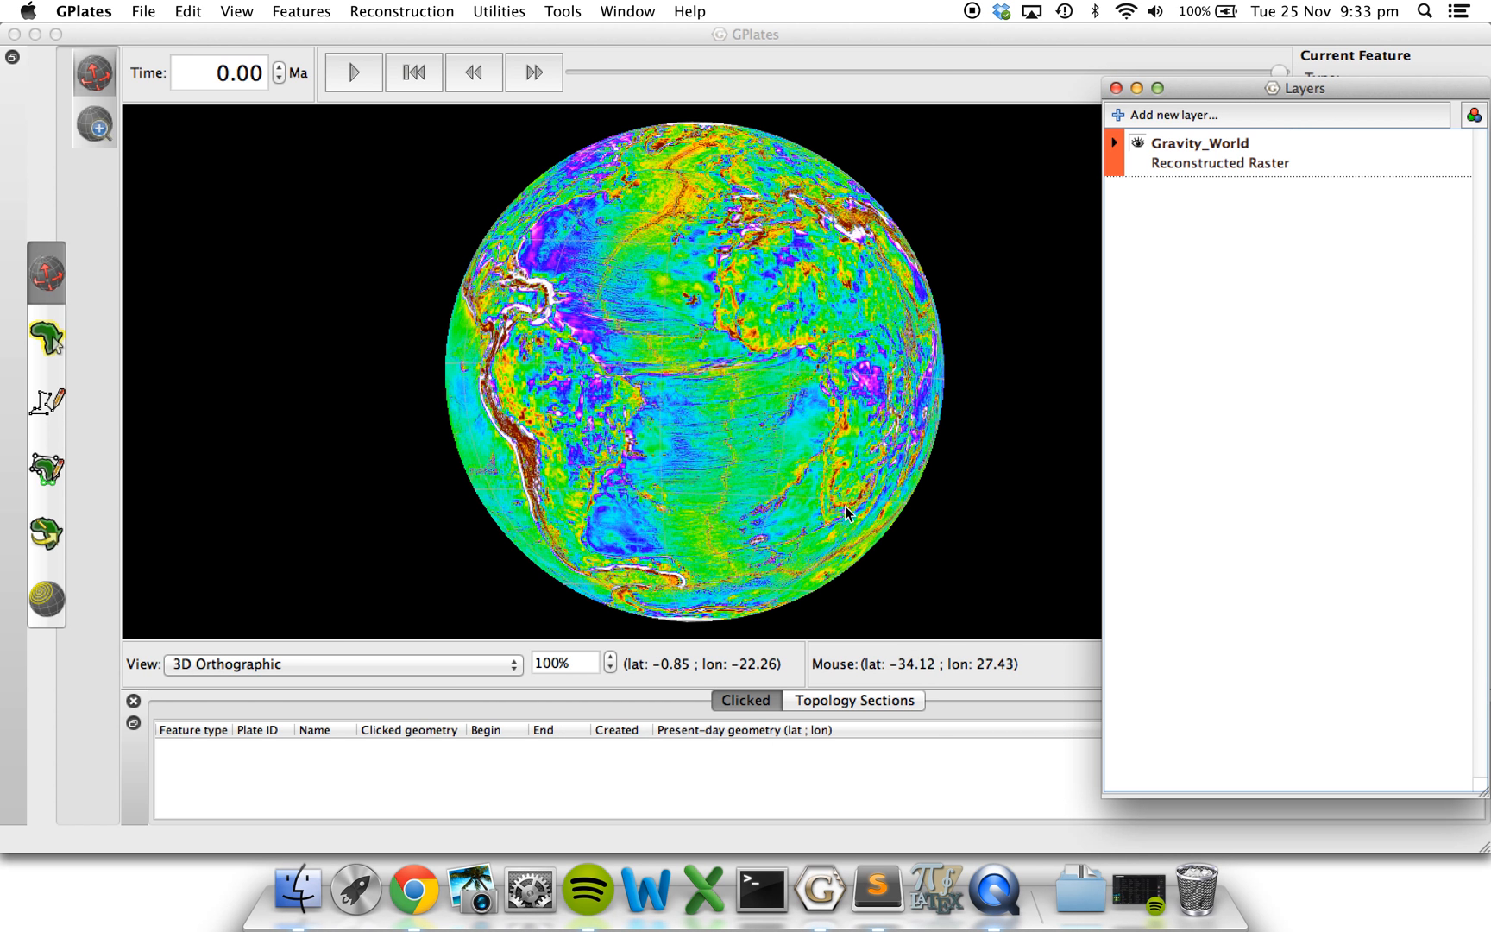
# Inspect the gravity raster around the globe and check the Gravity_World.gpml file in the Finder data folder.
pyautogui.moveTo(569, 407); pyautogui.dragTo(809, 408)
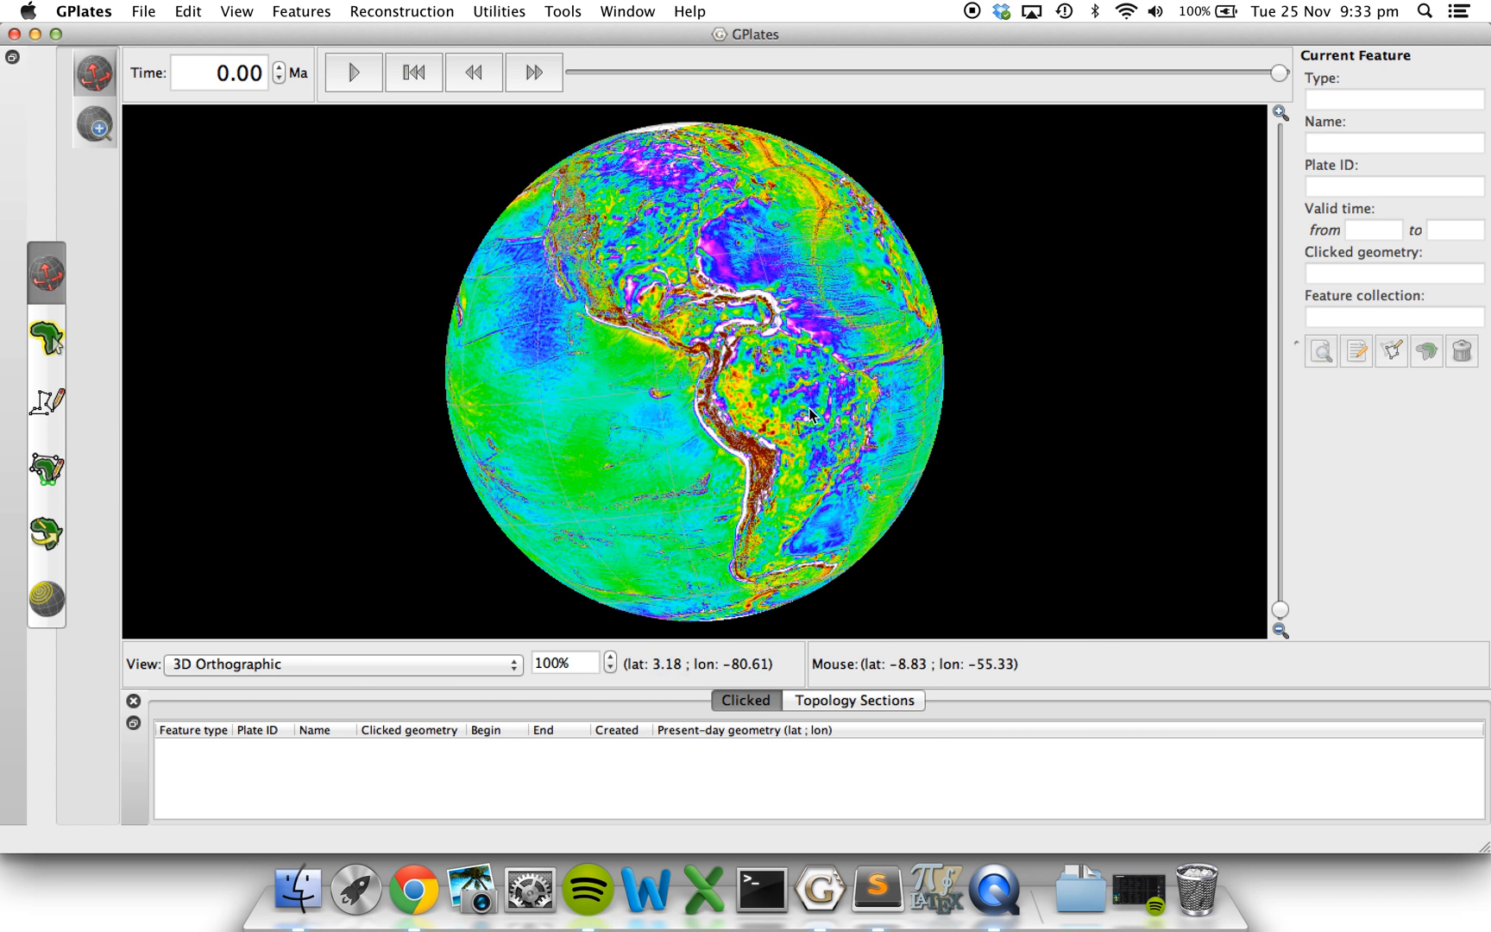
pyautogui.moveTo(544, 385); pyautogui.dragTo(779, 369)
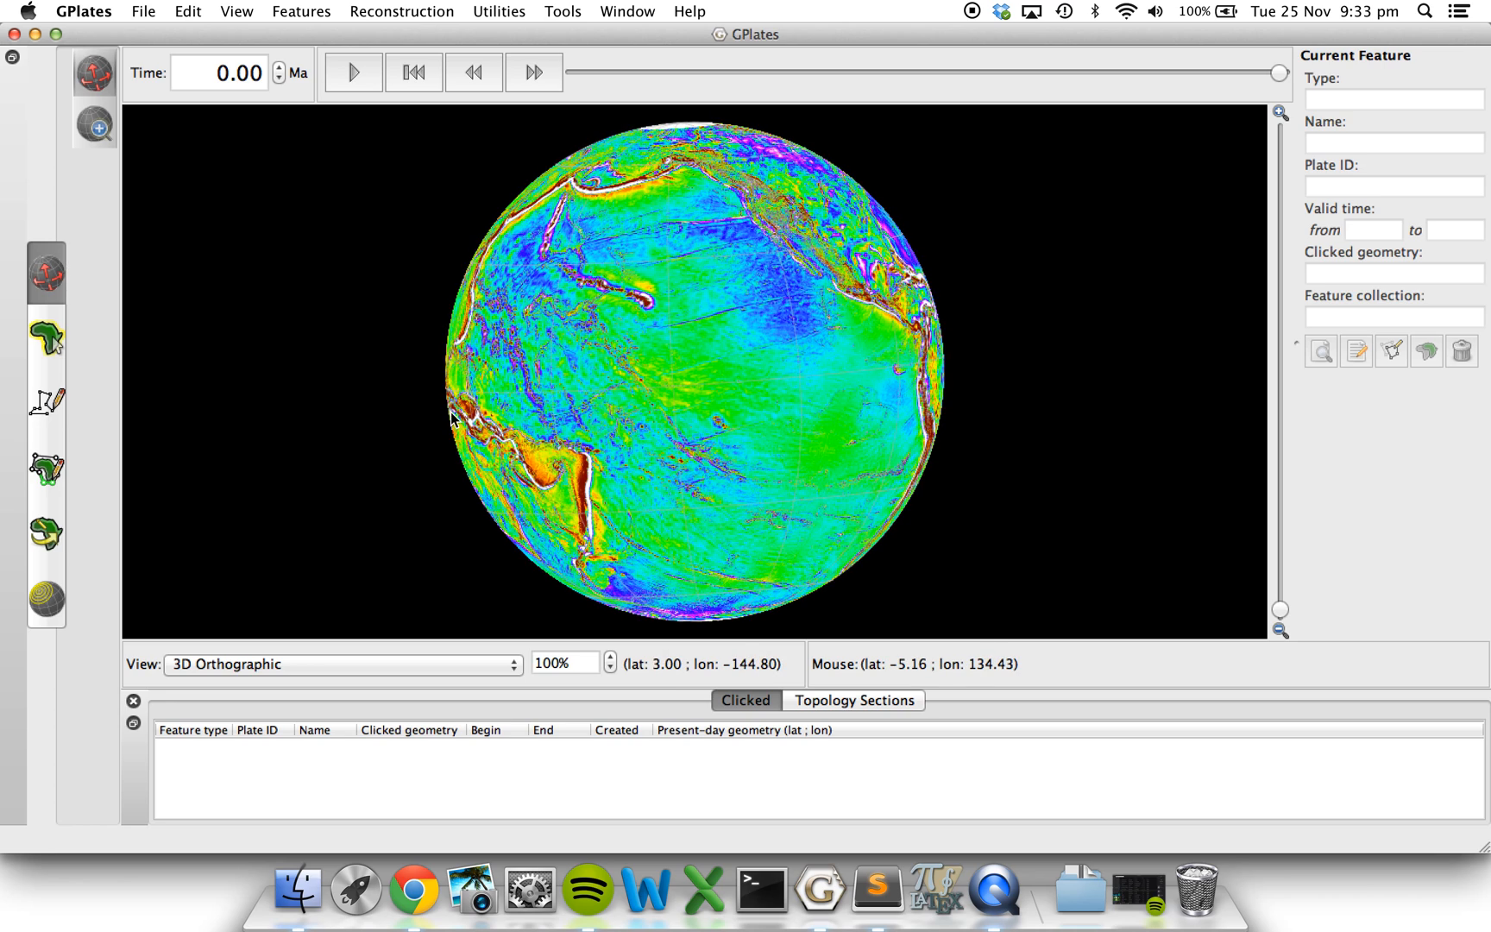
pyautogui.moveTo(362, 406); pyautogui.dragTo(517, 393)
pyautogui.click(299, 897)
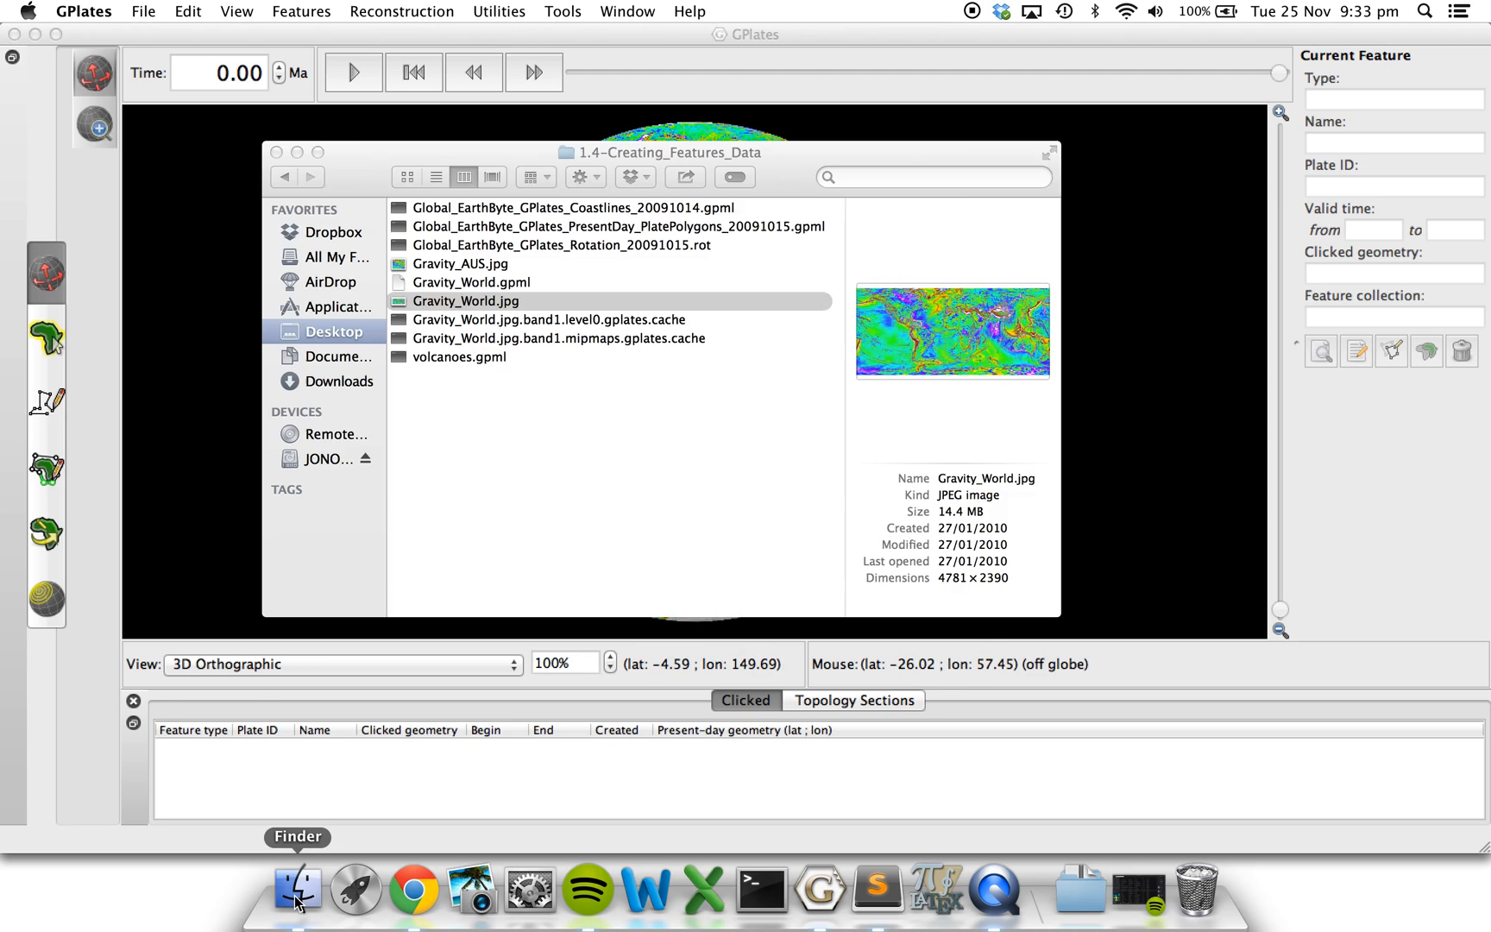
pyautogui.click(496, 283)
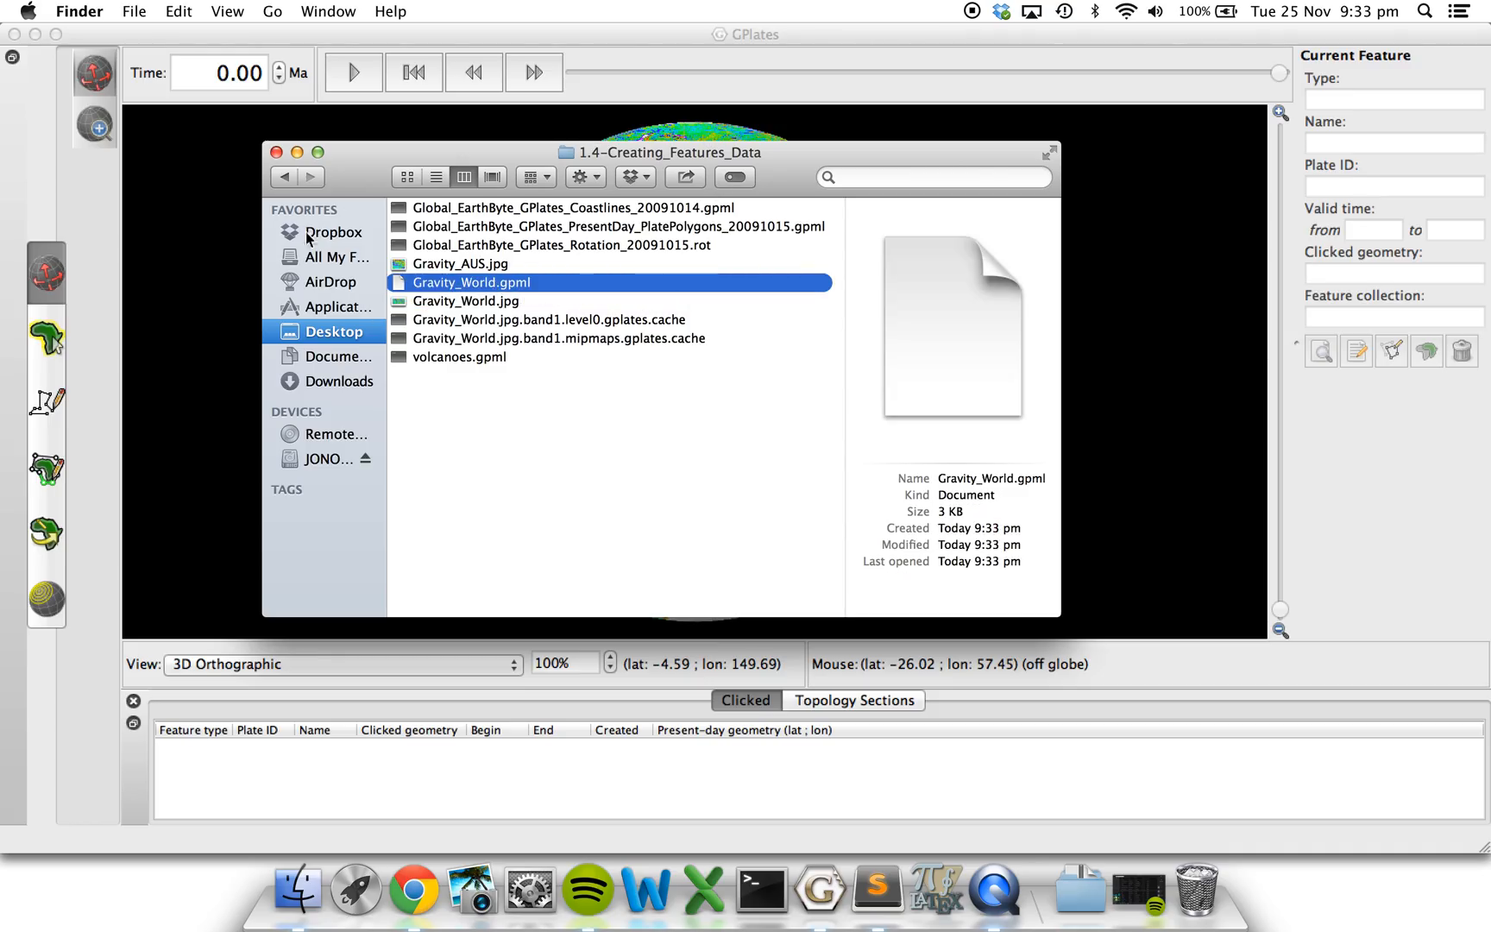
pyautogui.click(185, 309)
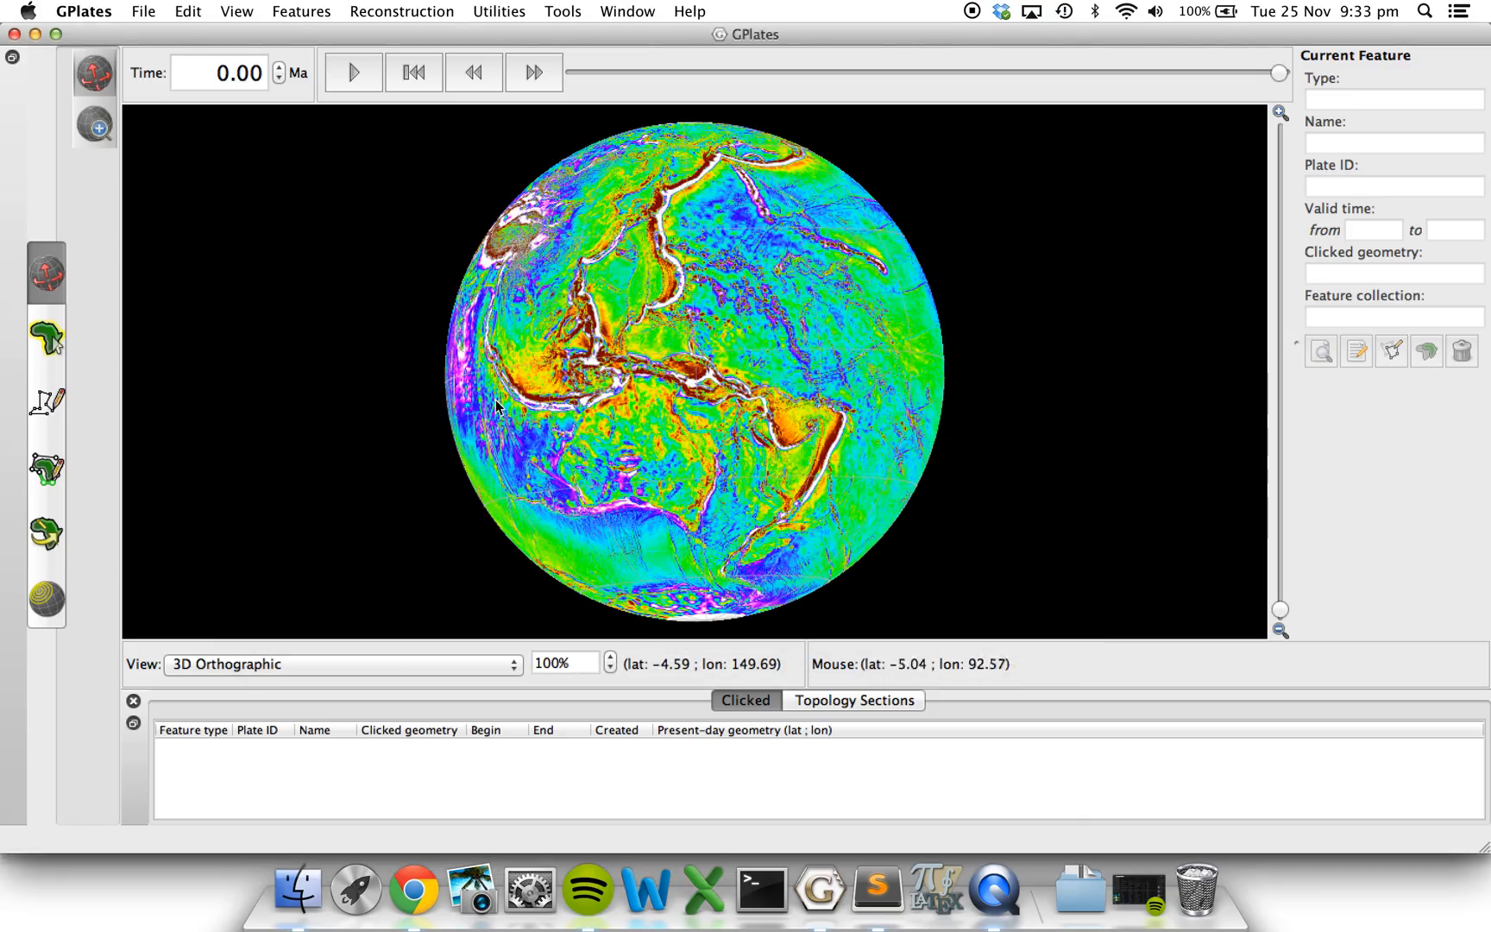
pyautogui.moveTo(483, 413); pyautogui.dragTo(730, 392)
pyautogui.moveTo(740, 456); pyautogui.dragTo(523, 416)
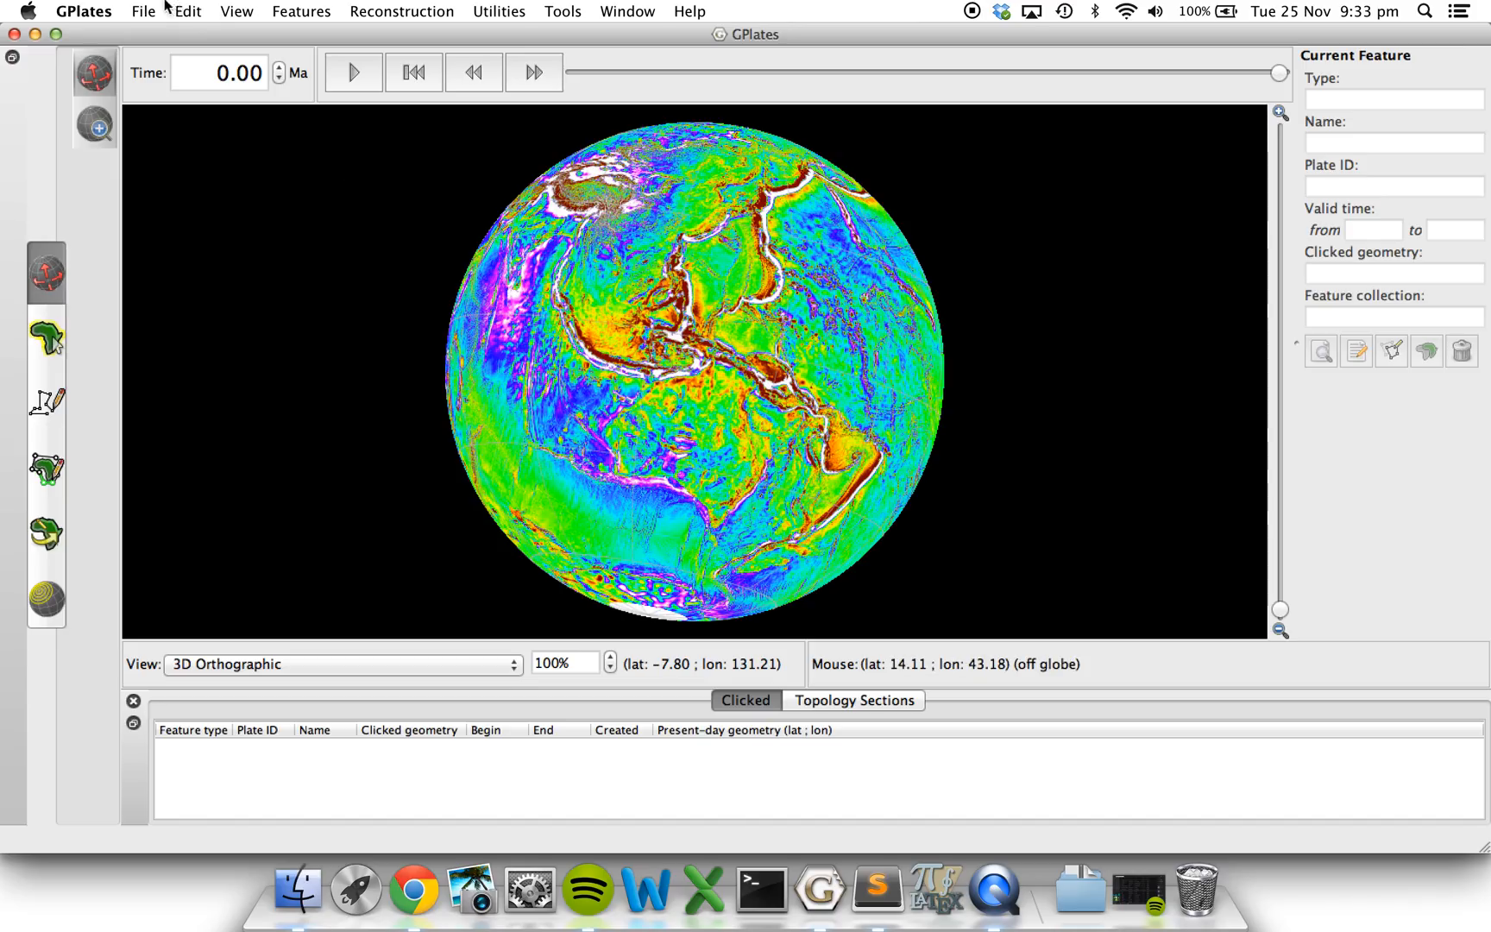
# Load Global_EarthByte_GPlates_Coastlines_20091014.gpml from the Finder data folder onto the GPlates globe.
pyautogui.click(315, 922)
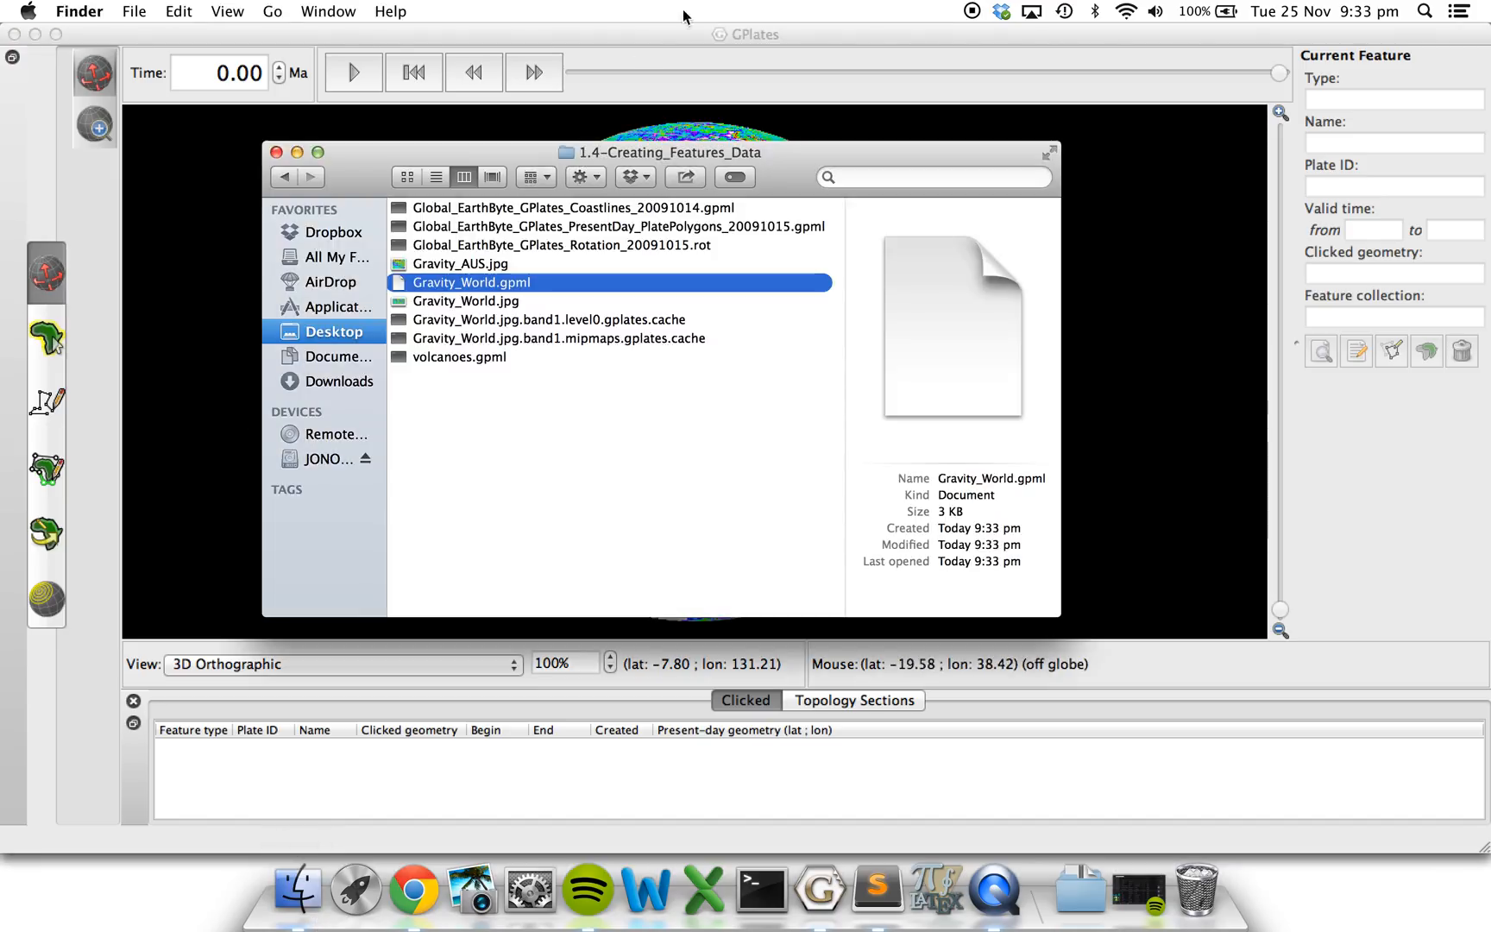
pyautogui.moveTo(523, 159); pyautogui.dragTo(534, 413)
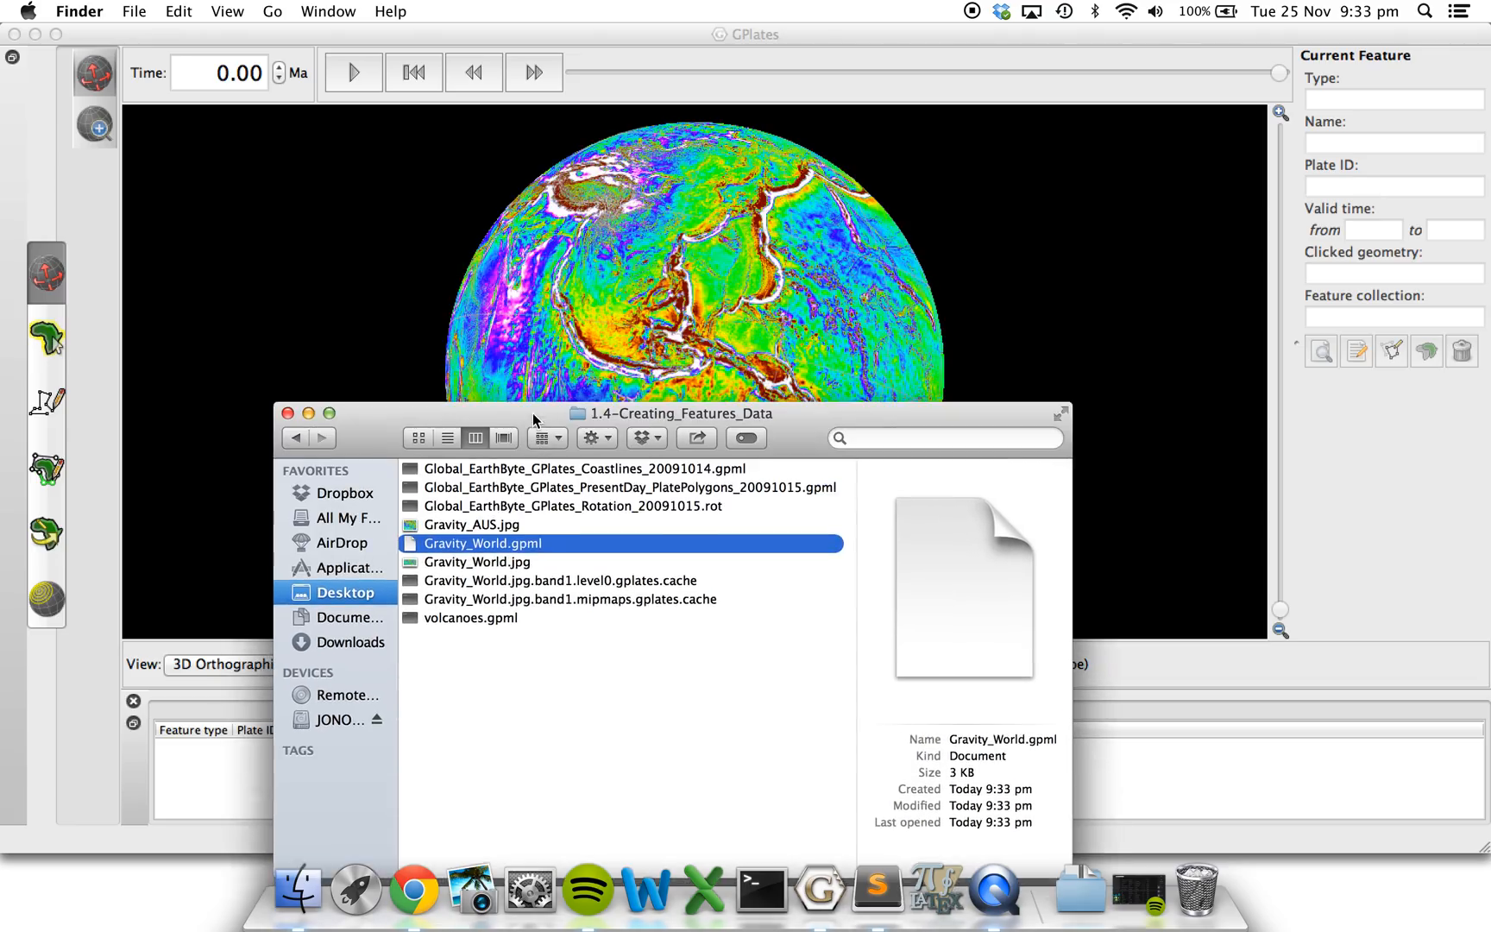
pyautogui.click(513, 461)
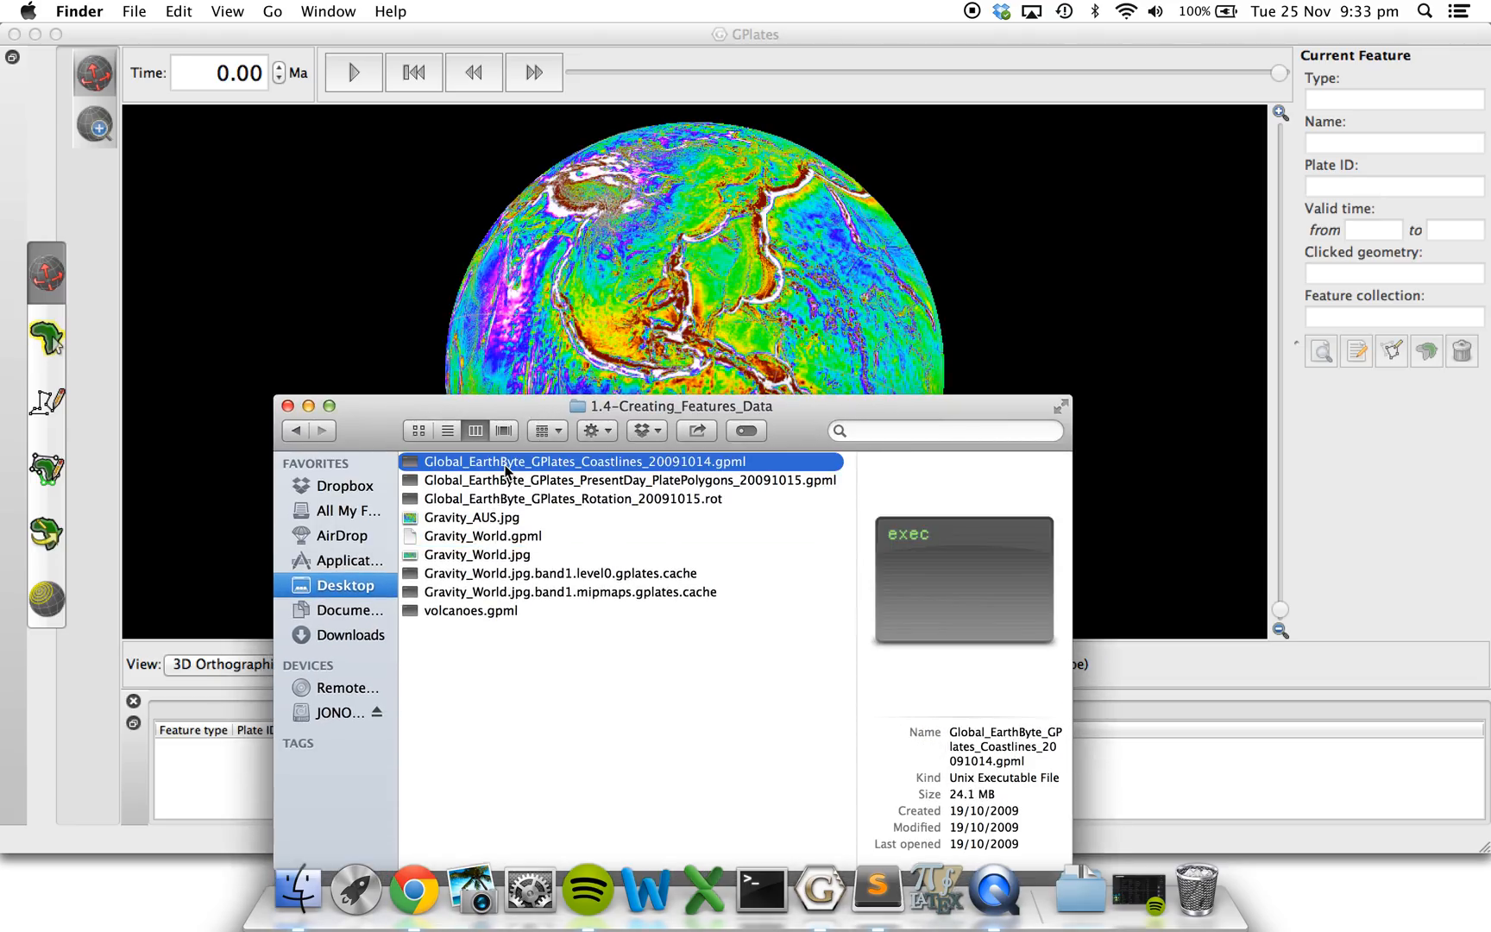
pyautogui.click(636, 316)
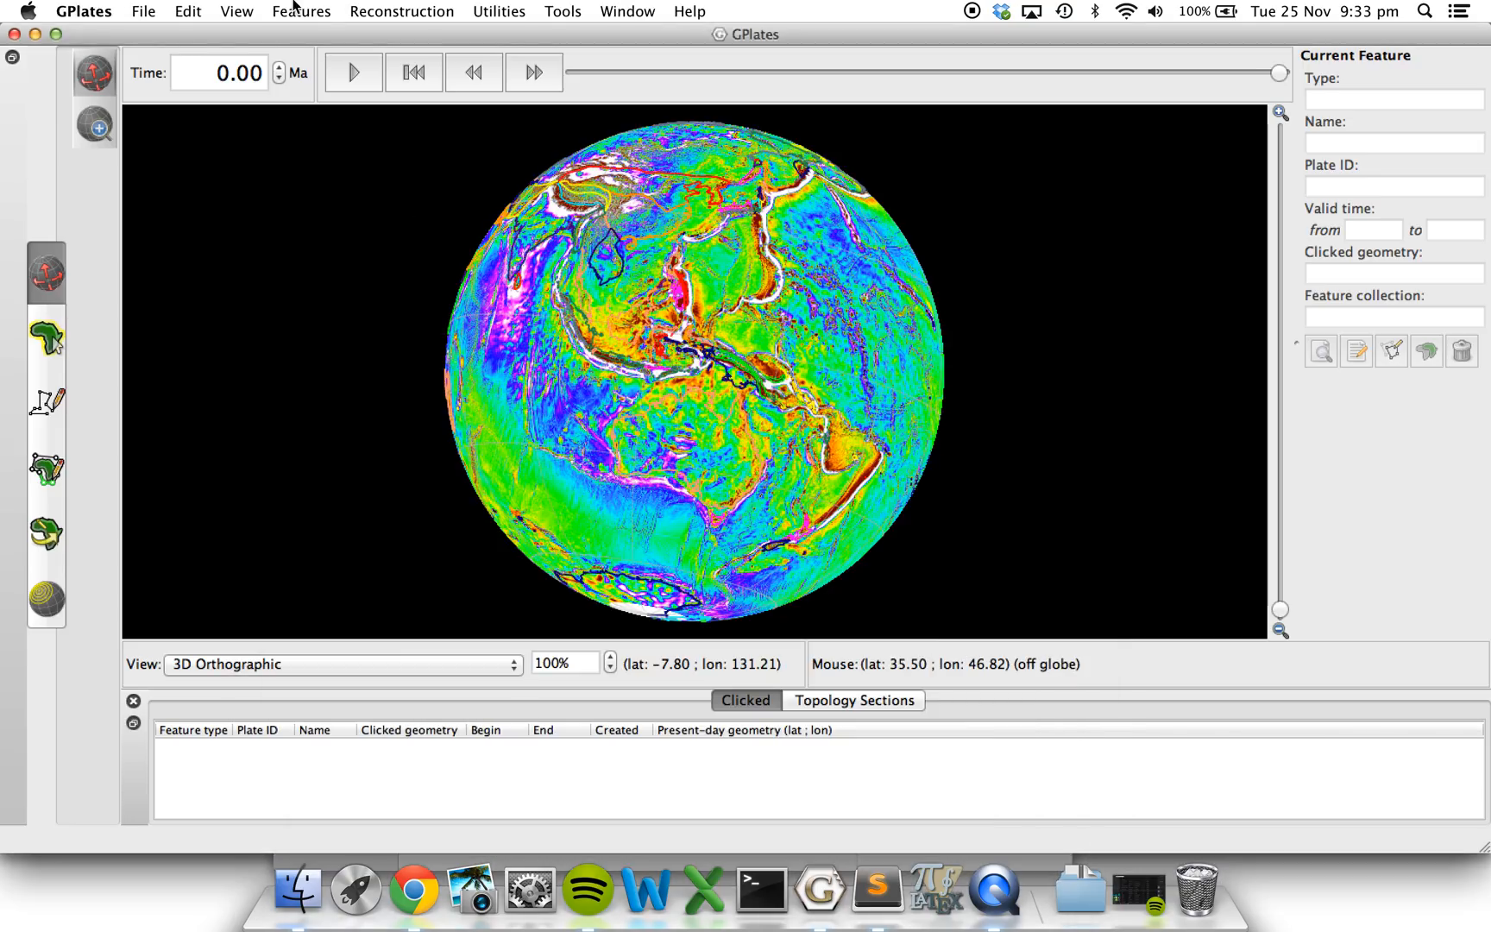
# Set the draw style of the Global_EarthByte_GPlates_Coastlines_20091014 layer to SingleColour black.
pyautogui.click(326, 7)
pyautogui.click(346, 38)
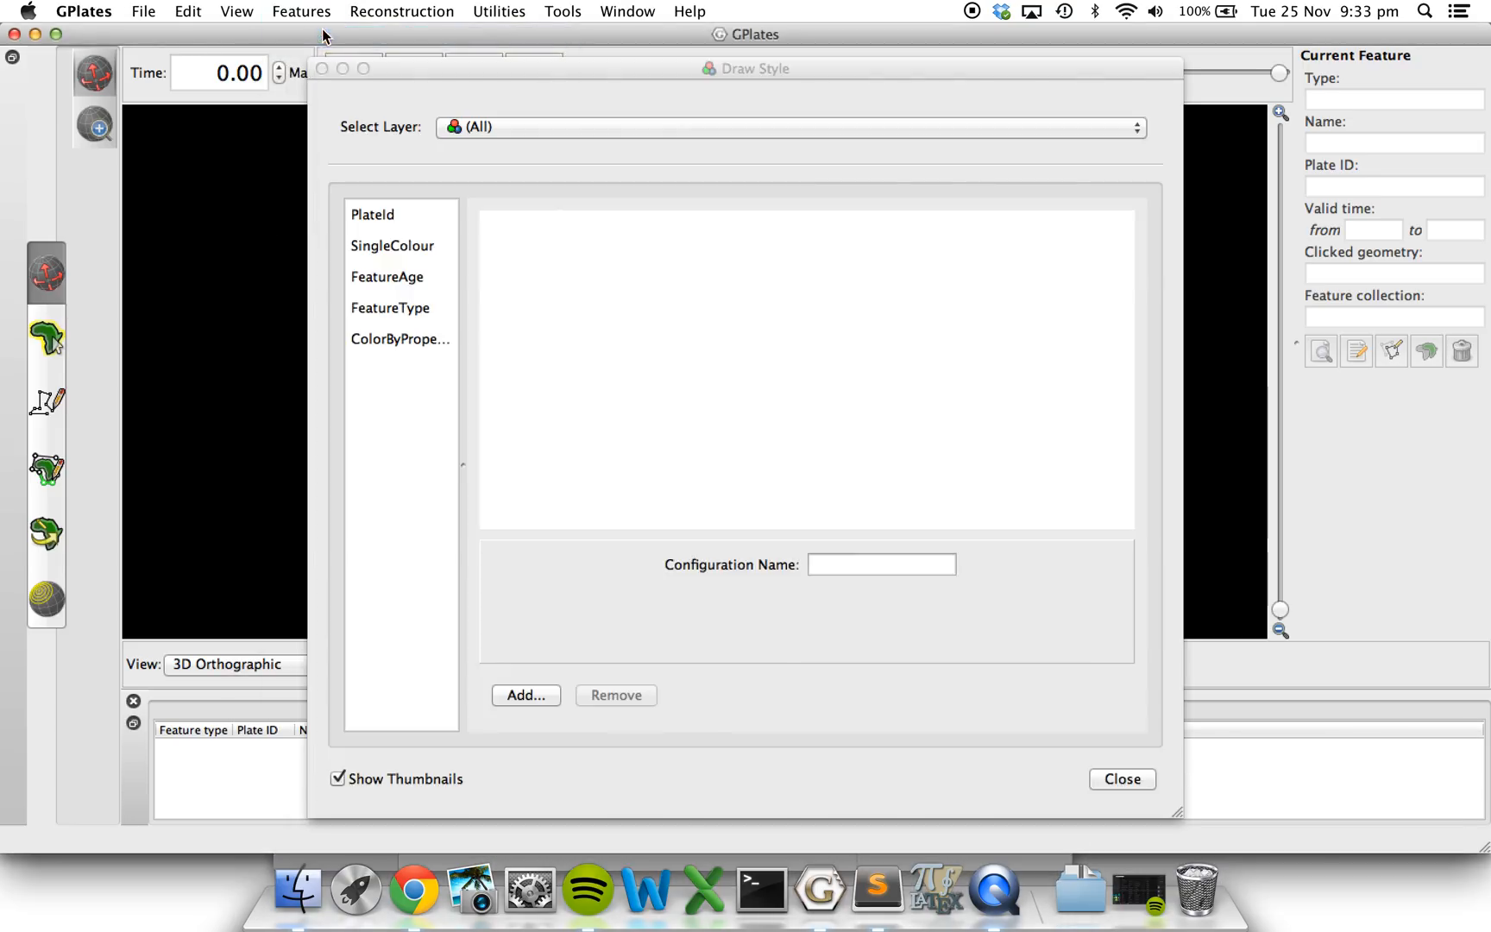
pyautogui.click(481, 129)
pyautogui.click(483, 149)
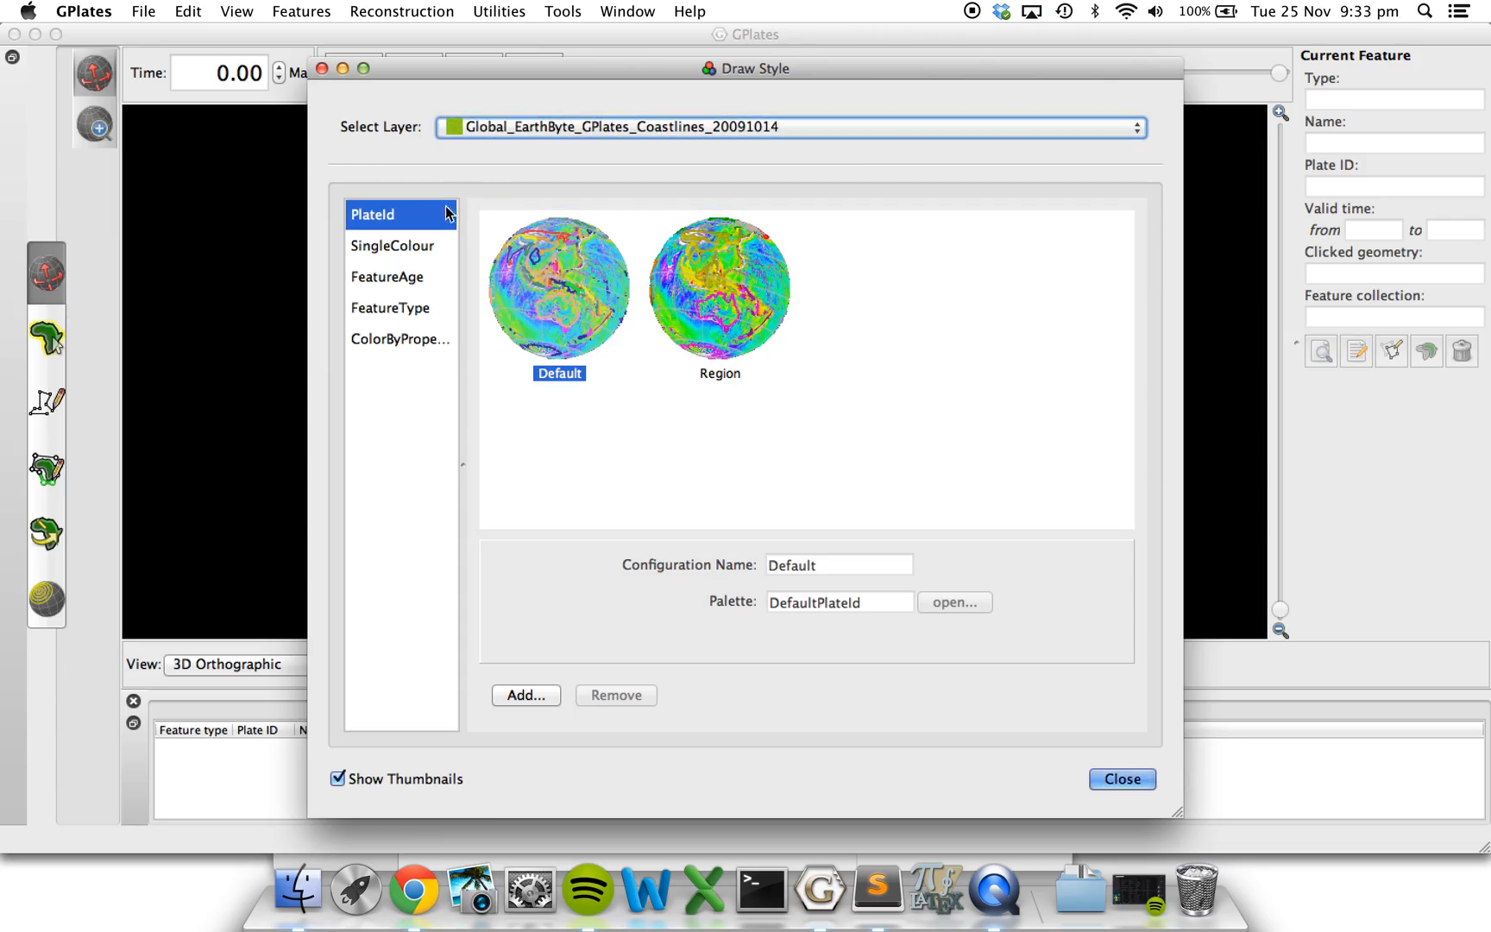
pyautogui.click(423, 249)
pyautogui.click(901, 321)
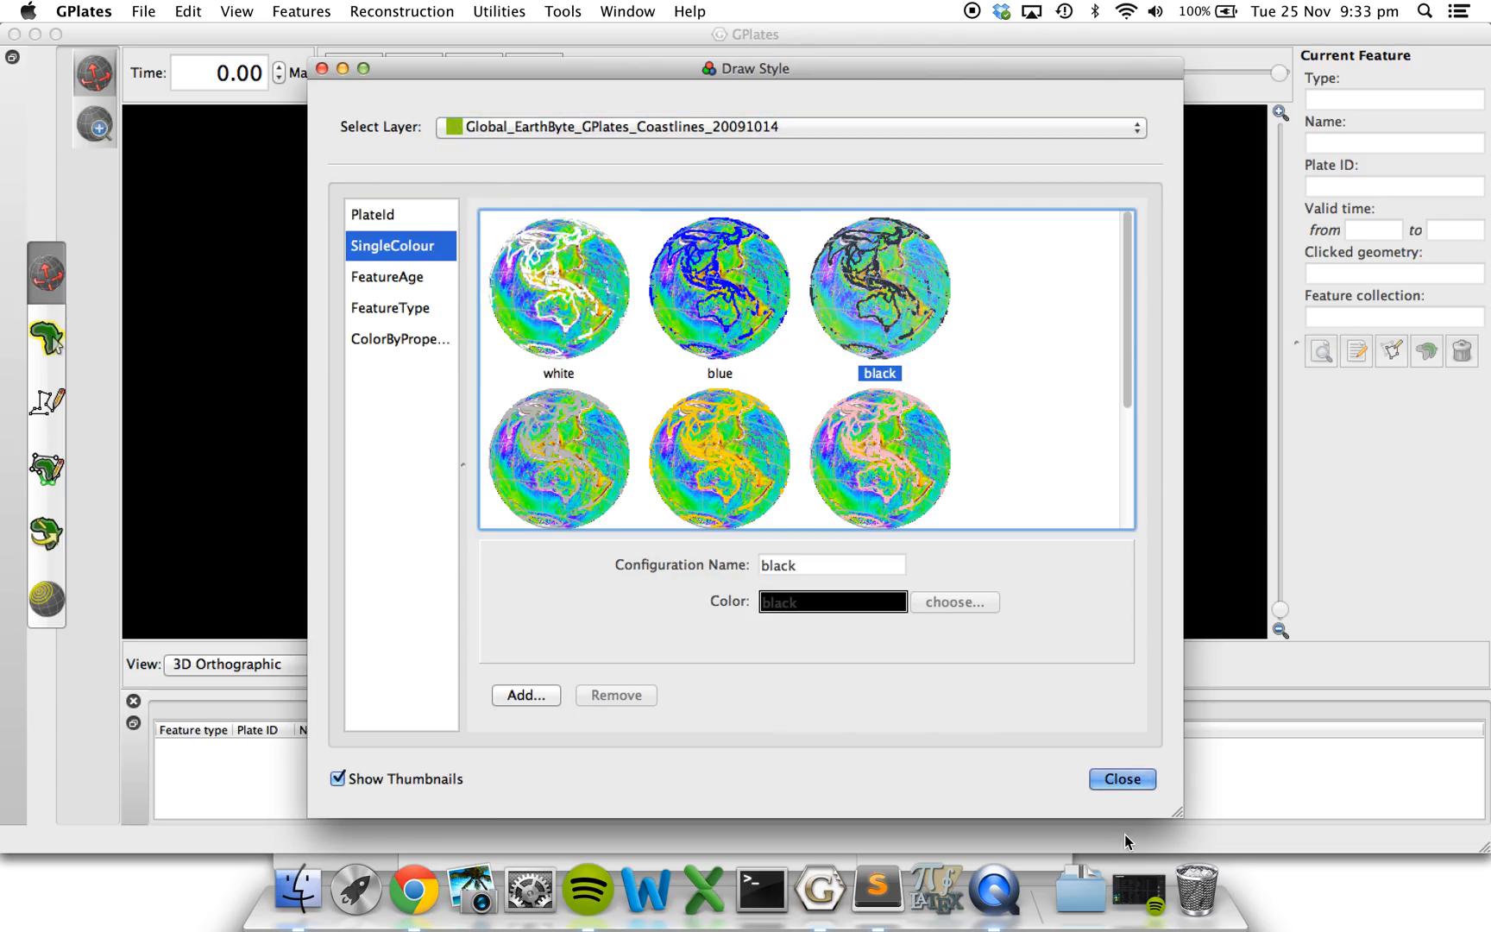
pyautogui.click(1123, 780)
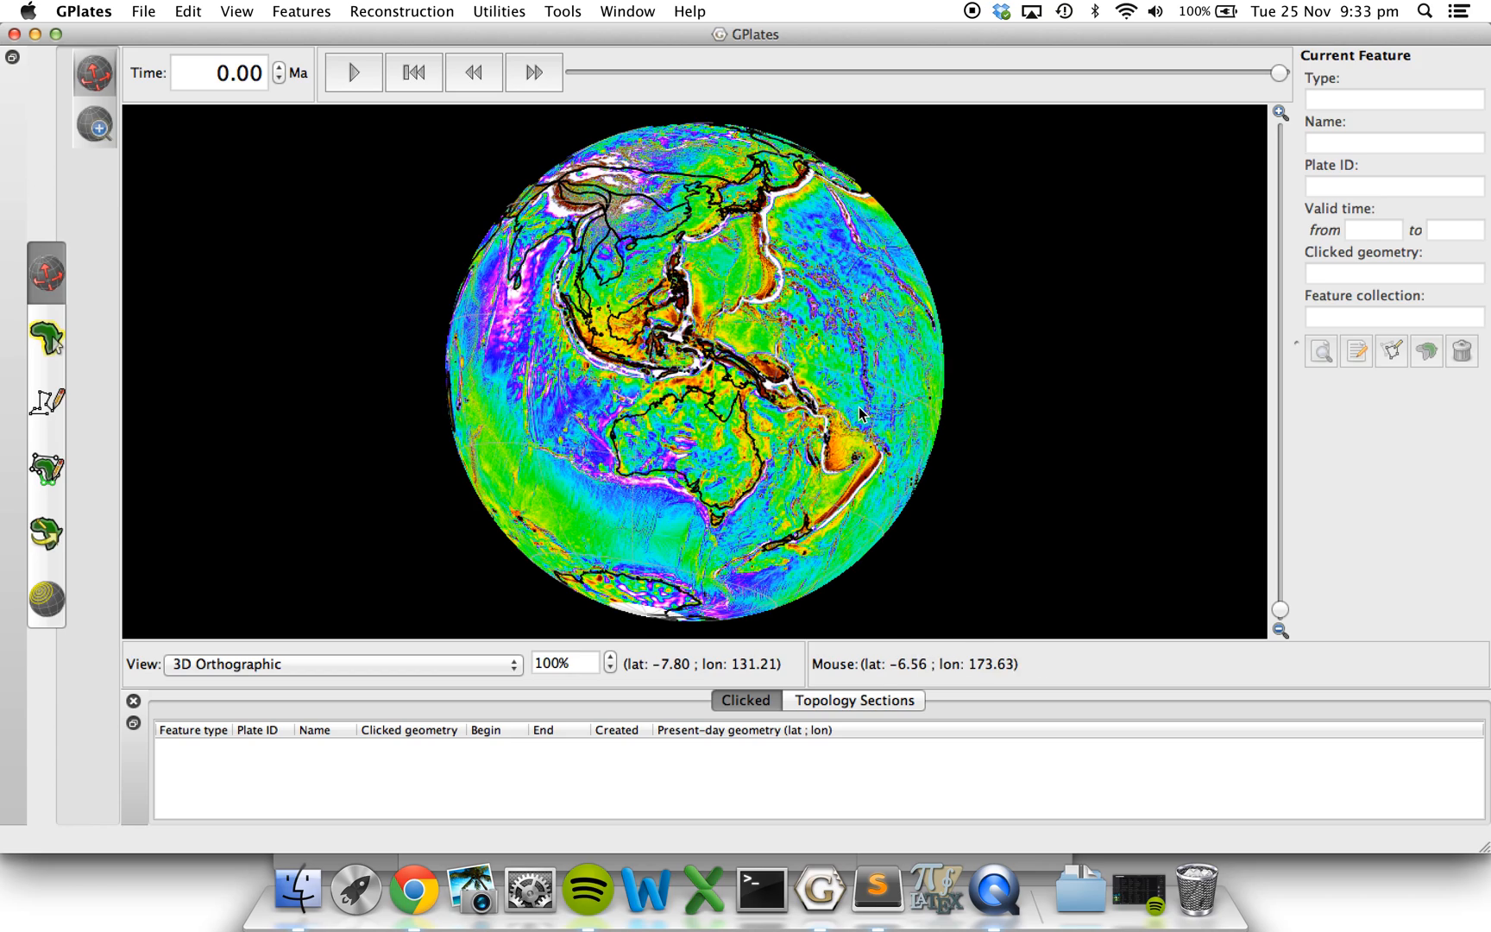
# Rotate the globe to bring the west coast of South America to the centre of the view.
pyautogui.moveTo(859, 413)
pyautogui.mouseDown()
pyautogui.moveTo(744, 366)
pyautogui.moveTo(621, 380)
pyautogui.mouseUp()
pyautogui.moveTo(862, 389); pyautogui.dragTo(669, 378)
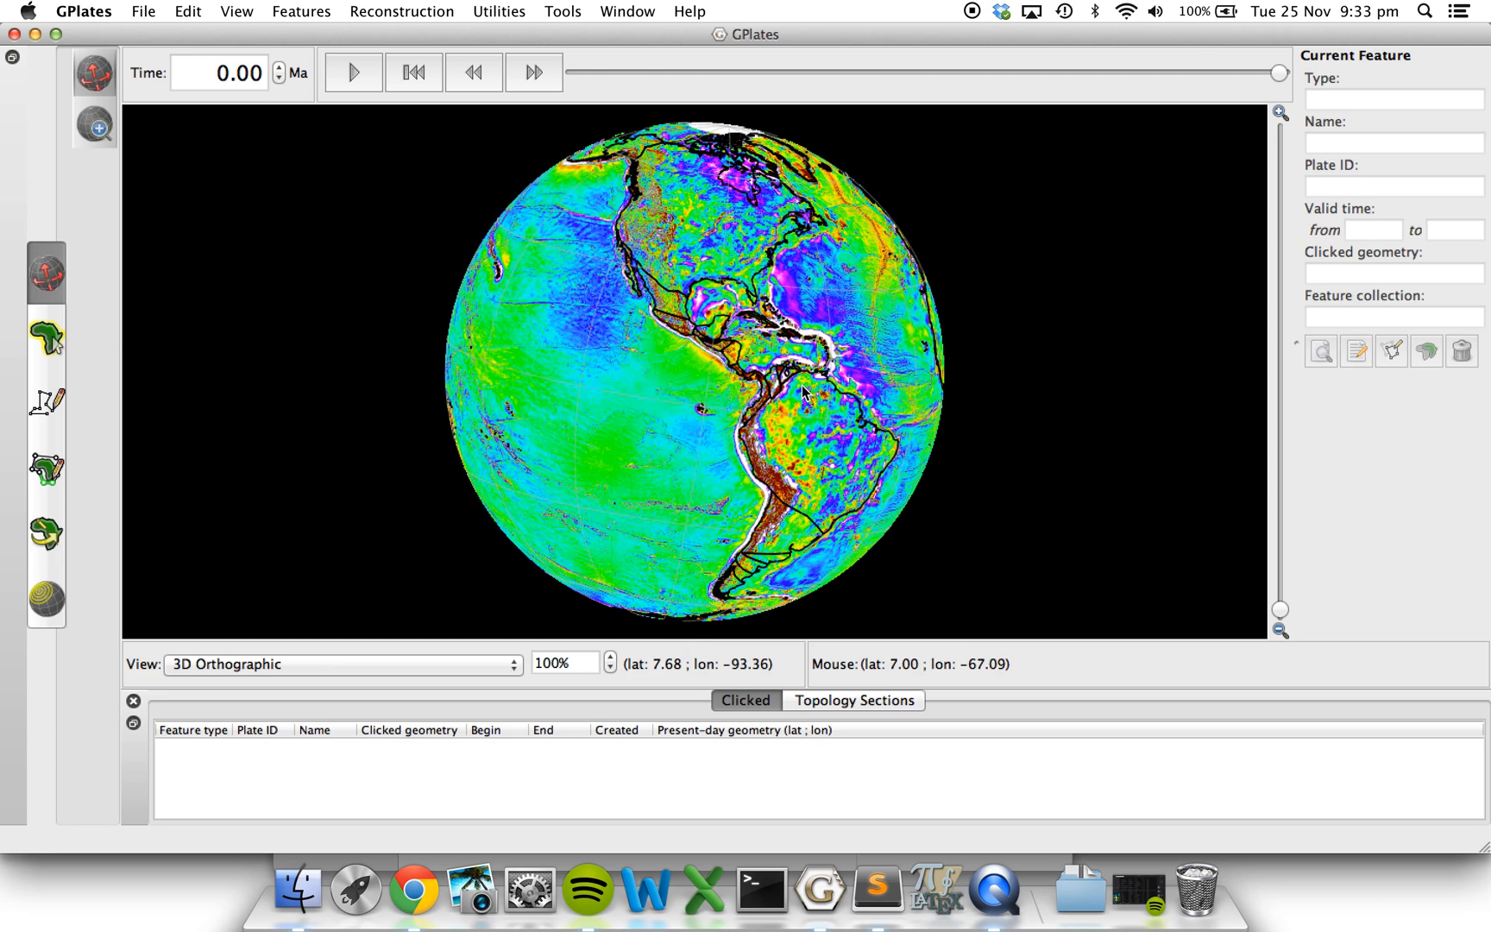
pyautogui.moveTo(803, 393); pyautogui.dragTo(750, 321)
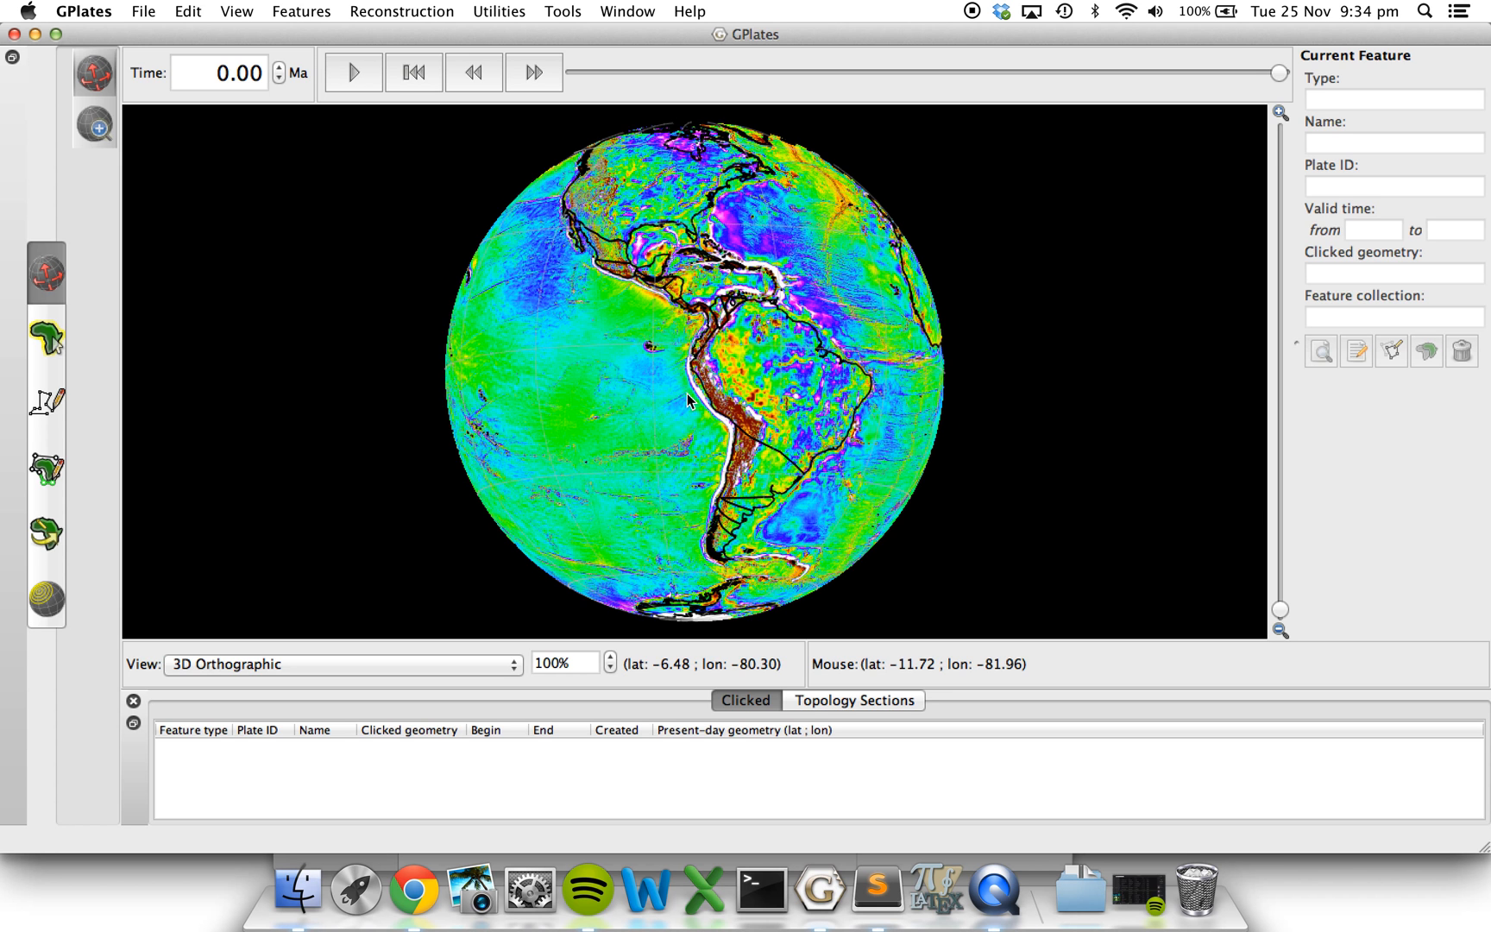
# Digitise a polyline along the trench off South America's west coast, from about latitude 3.6, longitude -78.3 to latitude -56.6, longitude -70.5.
pyautogui.scroll(5, 687, 393)
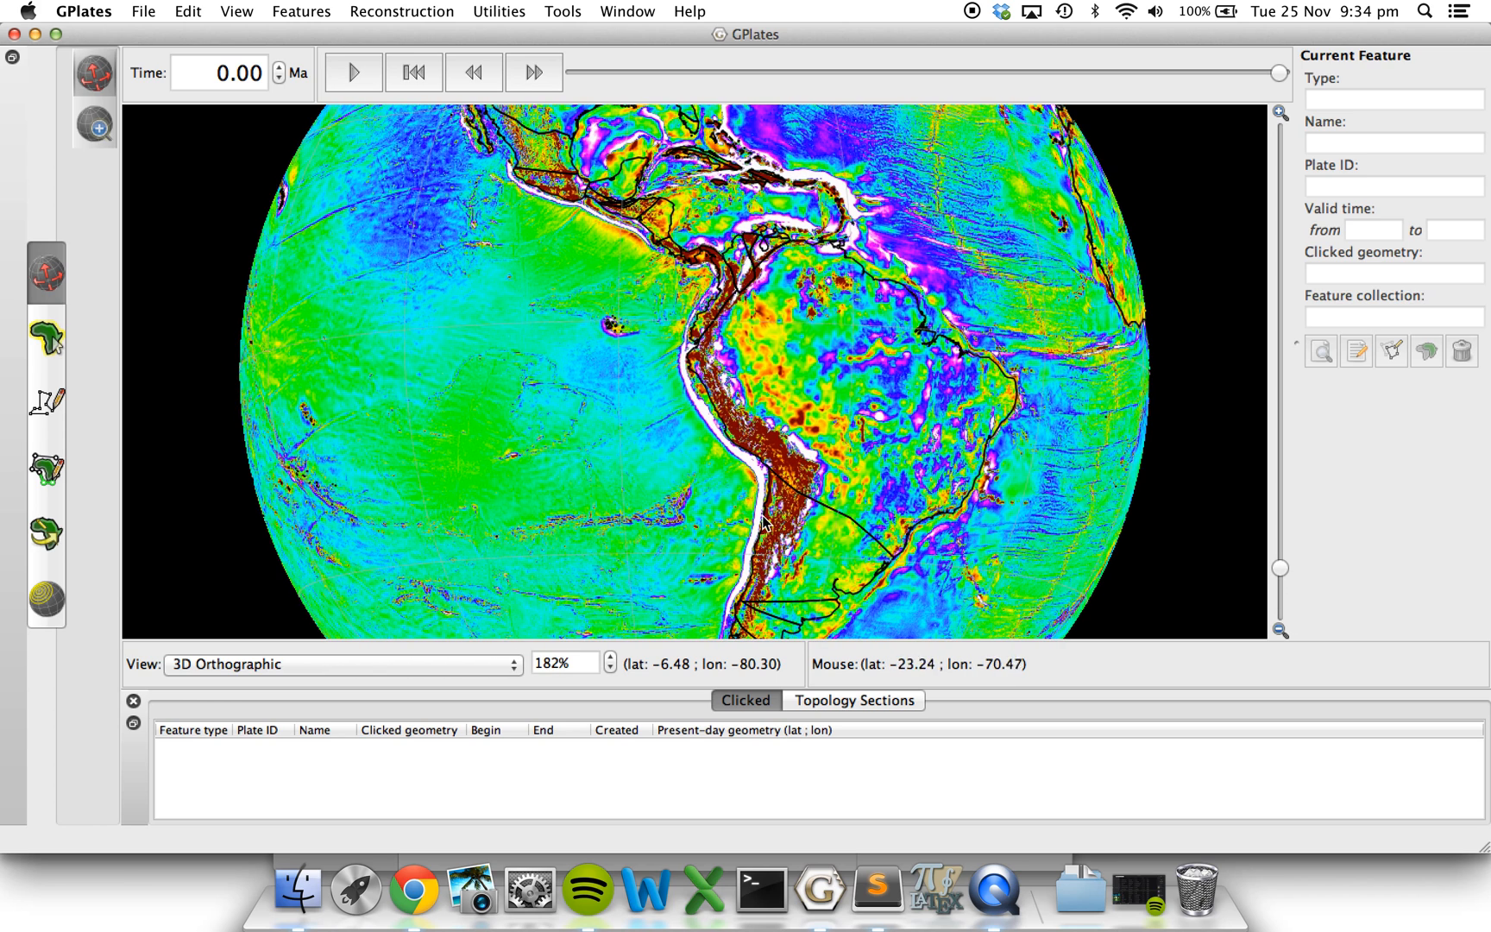
pyautogui.moveTo(778, 571); pyautogui.dragTo(710, 479)
pyautogui.moveTo(906, 335); pyautogui.dragTo(942, 285)
pyautogui.moveTo(621, 314); pyautogui.dragTo(605, 345)
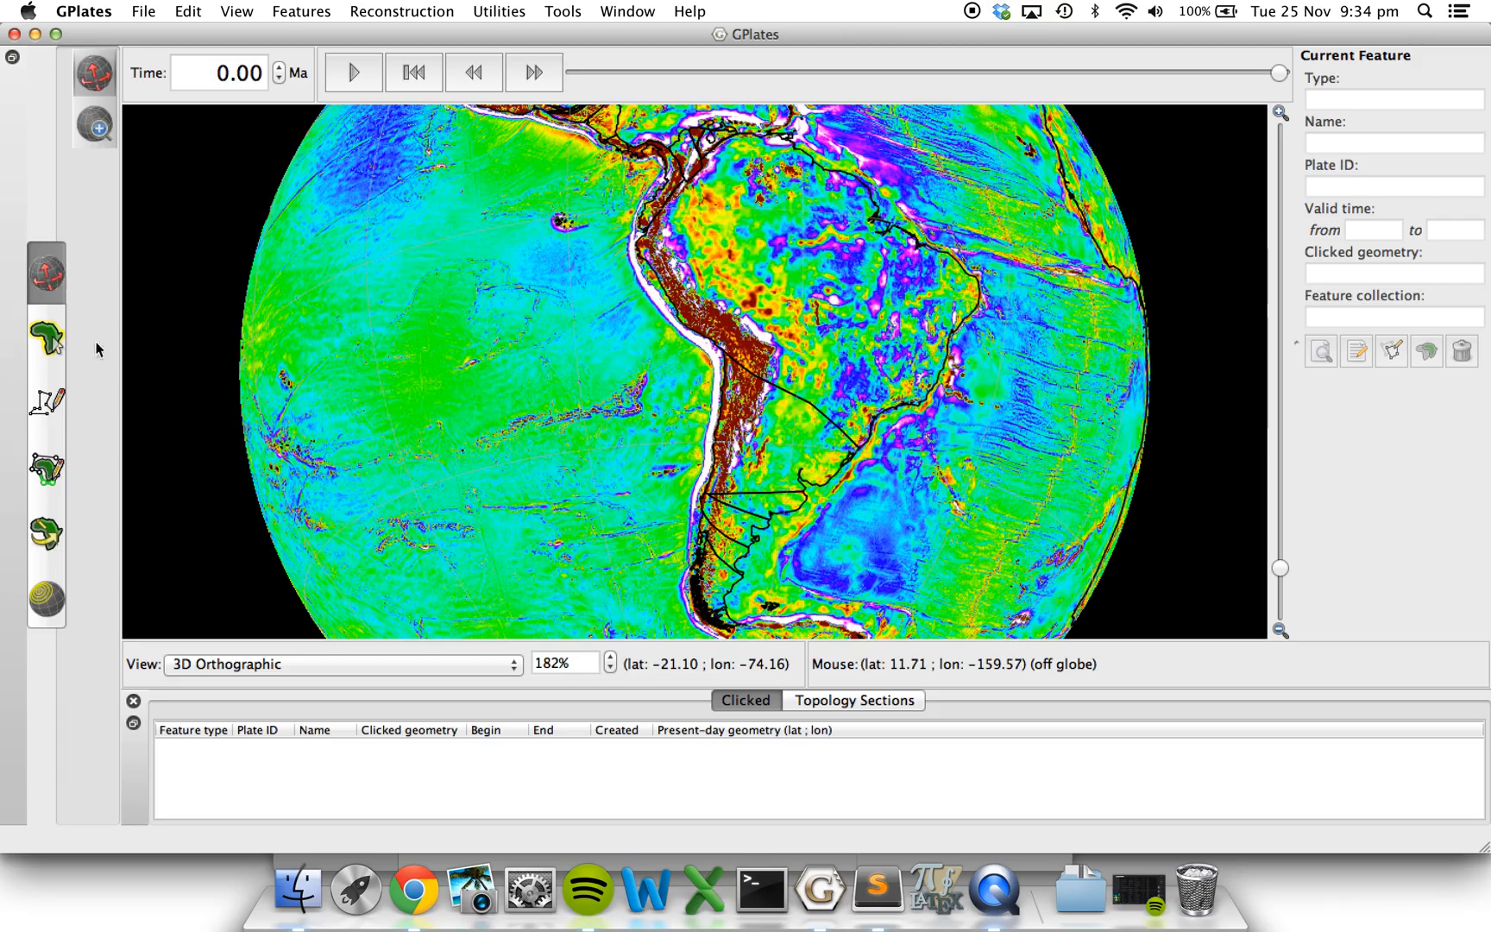
pyautogui.click(54, 404)
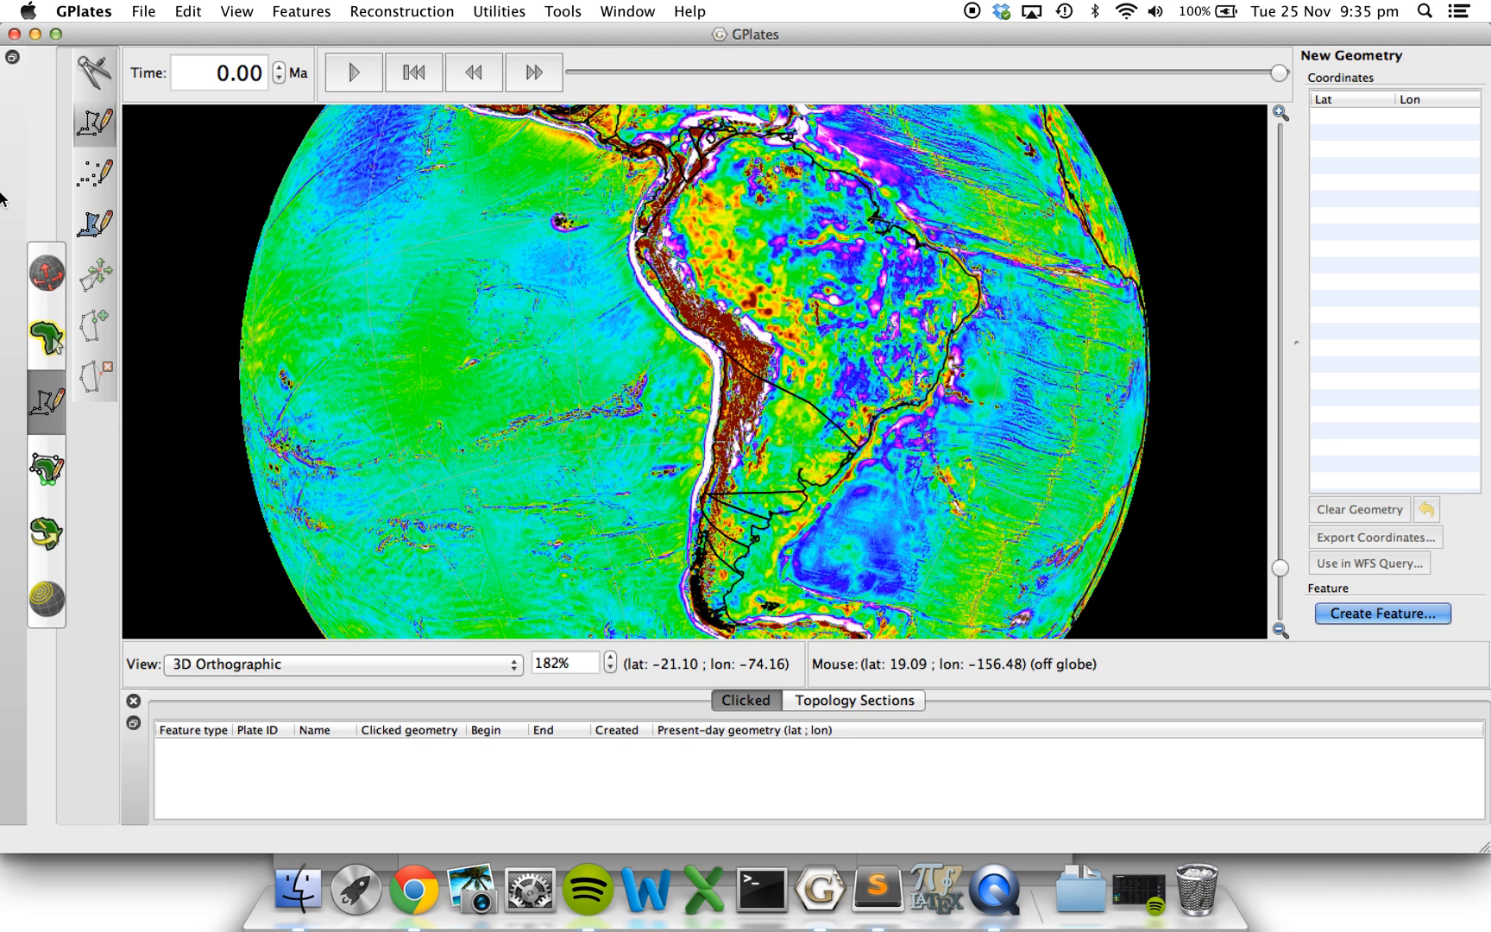
pyautogui.click(659, 184)
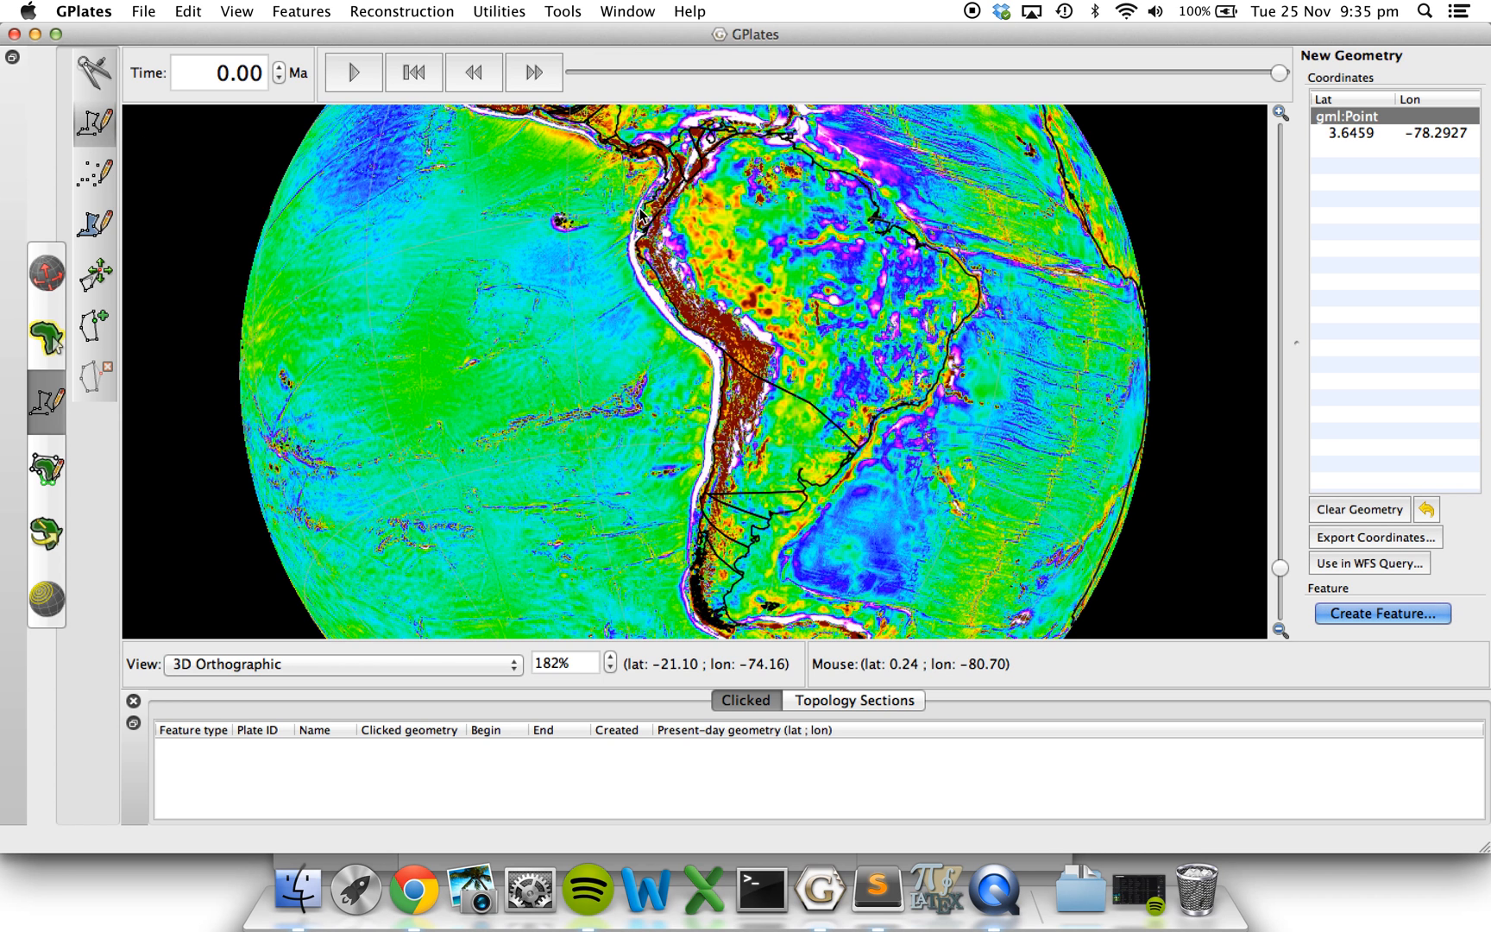
pyautogui.click(641, 211)
pyautogui.click(636, 241)
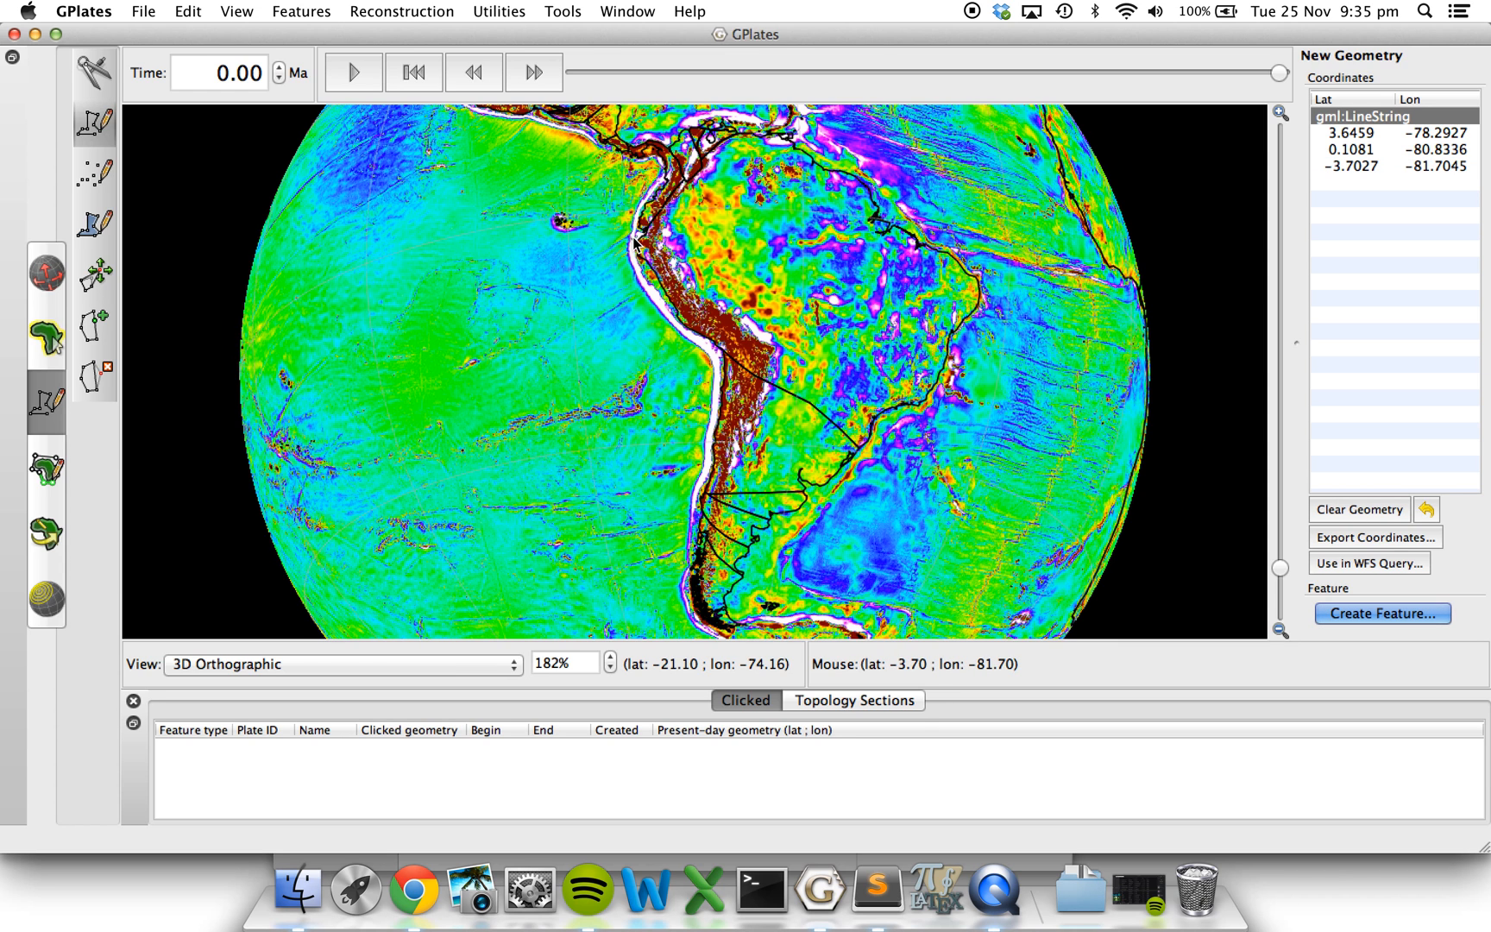
pyautogui.click(636, 268)
pyautogui.click(644, 289)
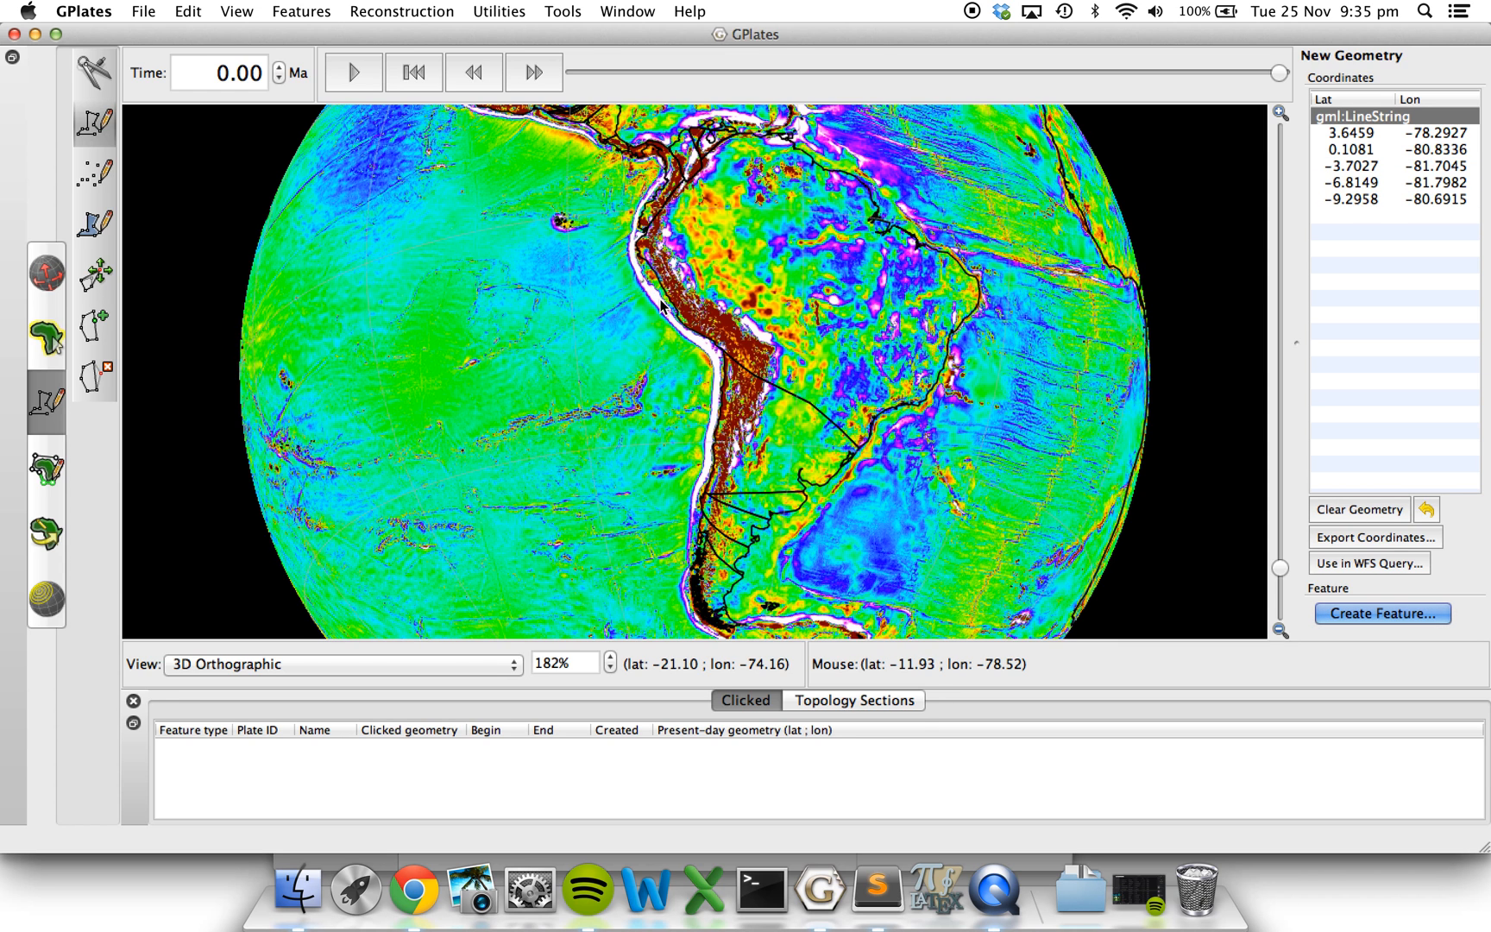
pyautogui.click(662, 311)
pyautogui.click(682, 335)
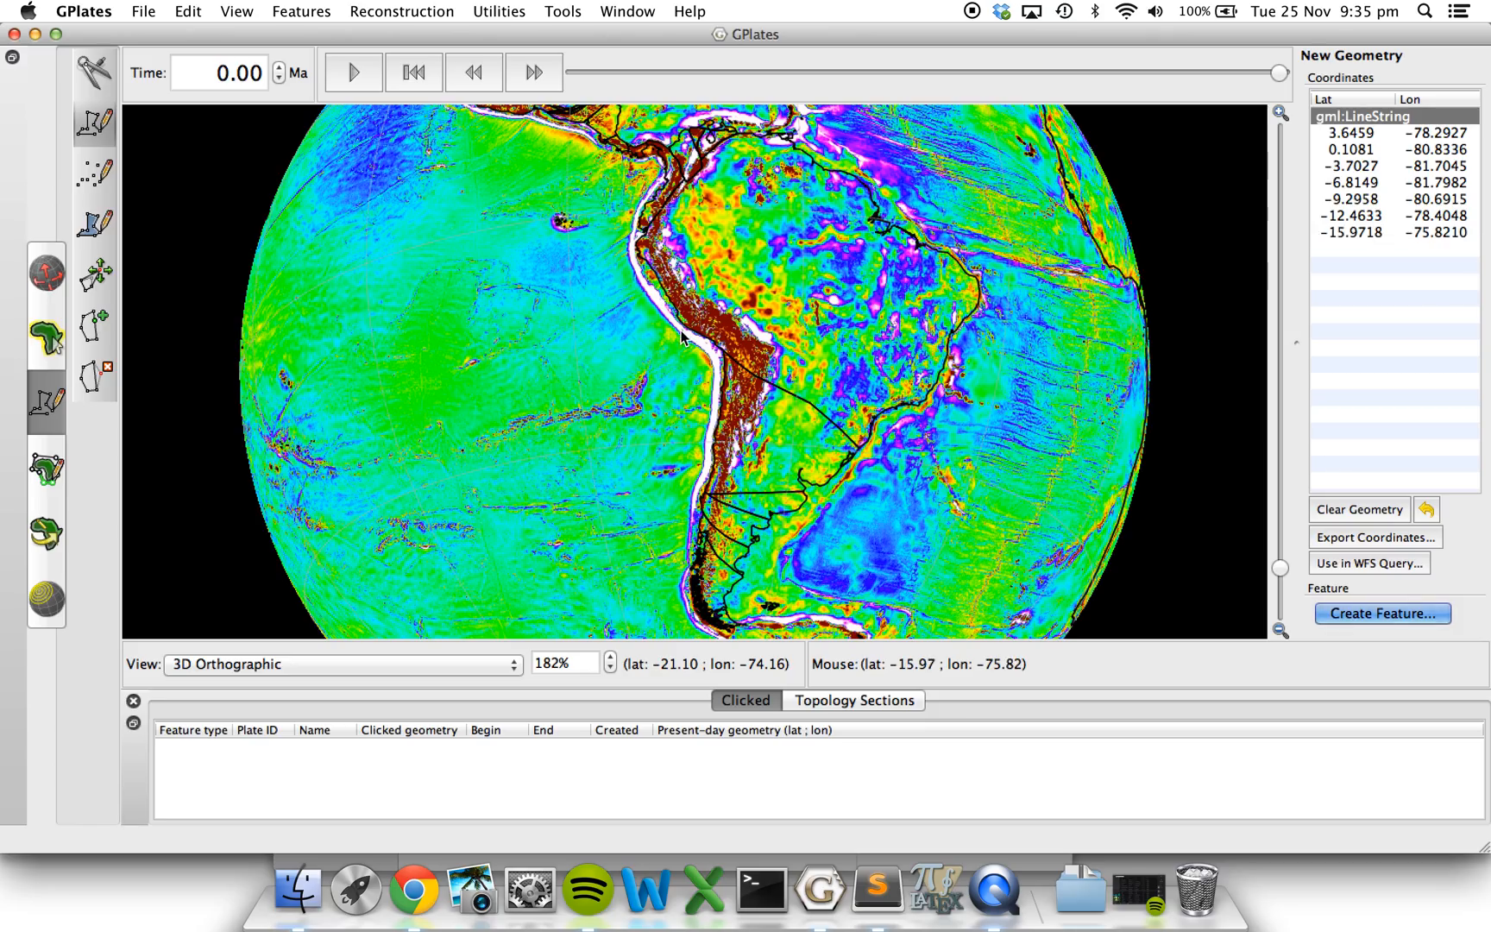
pyautogui.click(696, 345)
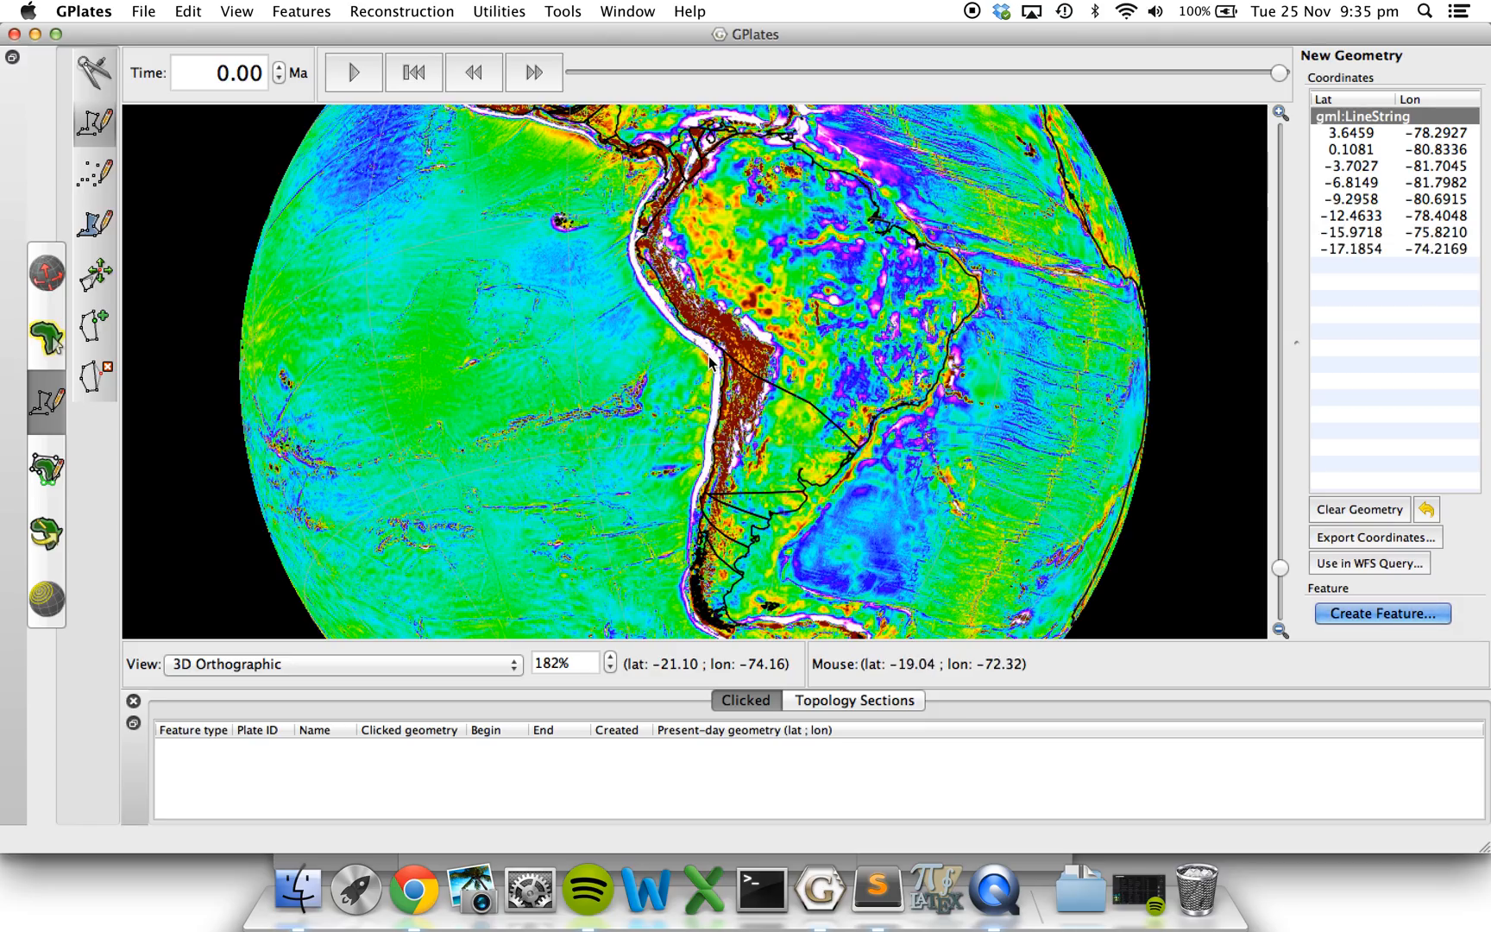
pyautogui.click(710, 356)
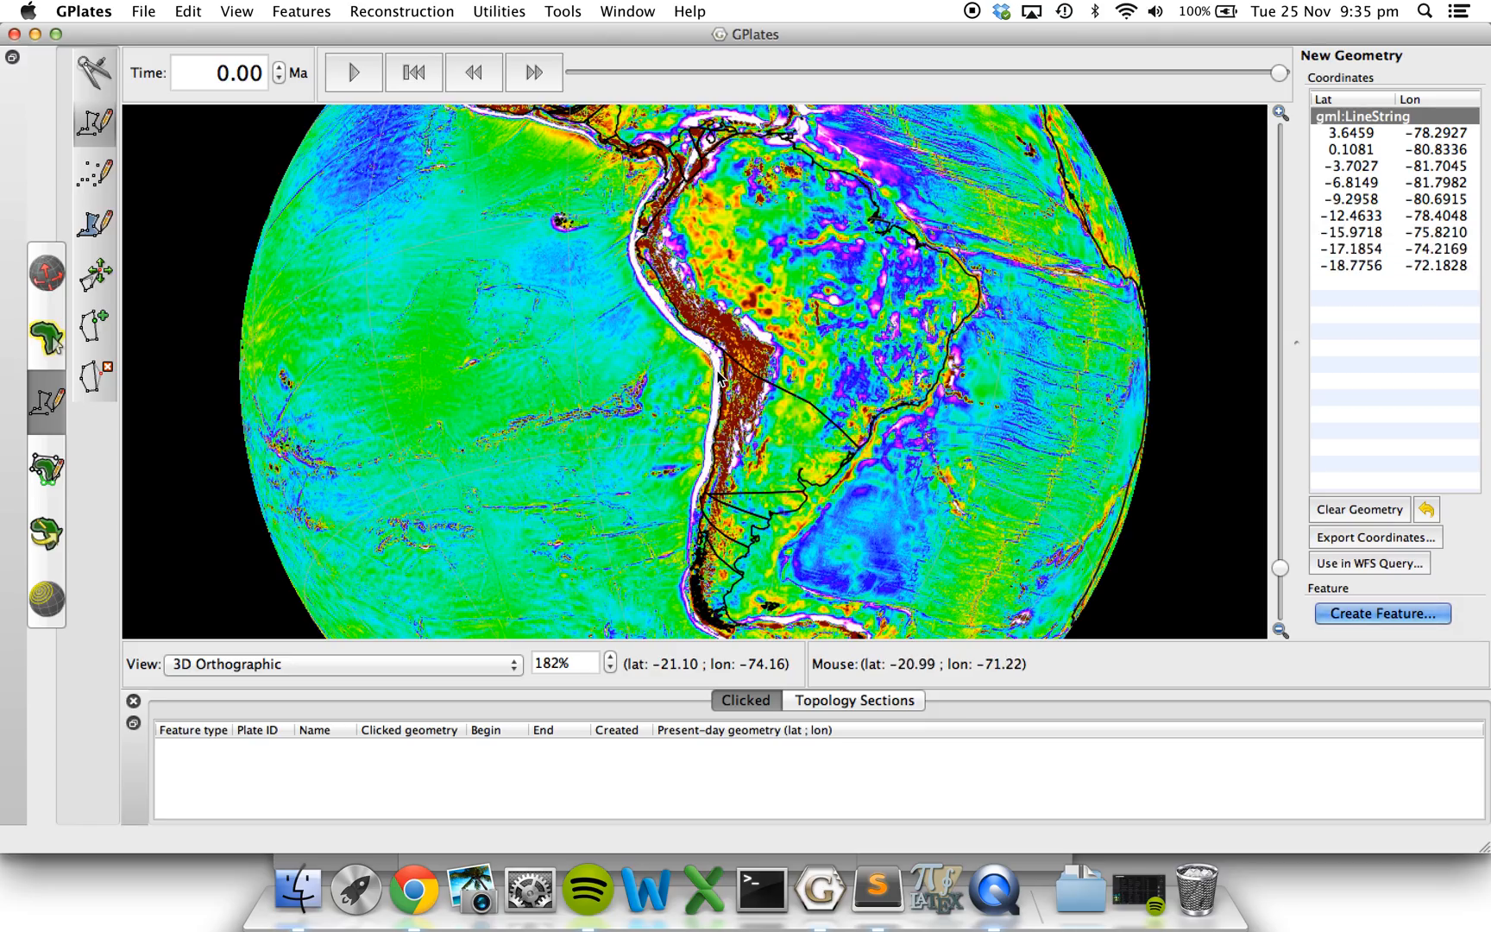
pyautogui.click(720, 376)
pyautogui.click(715, 414)
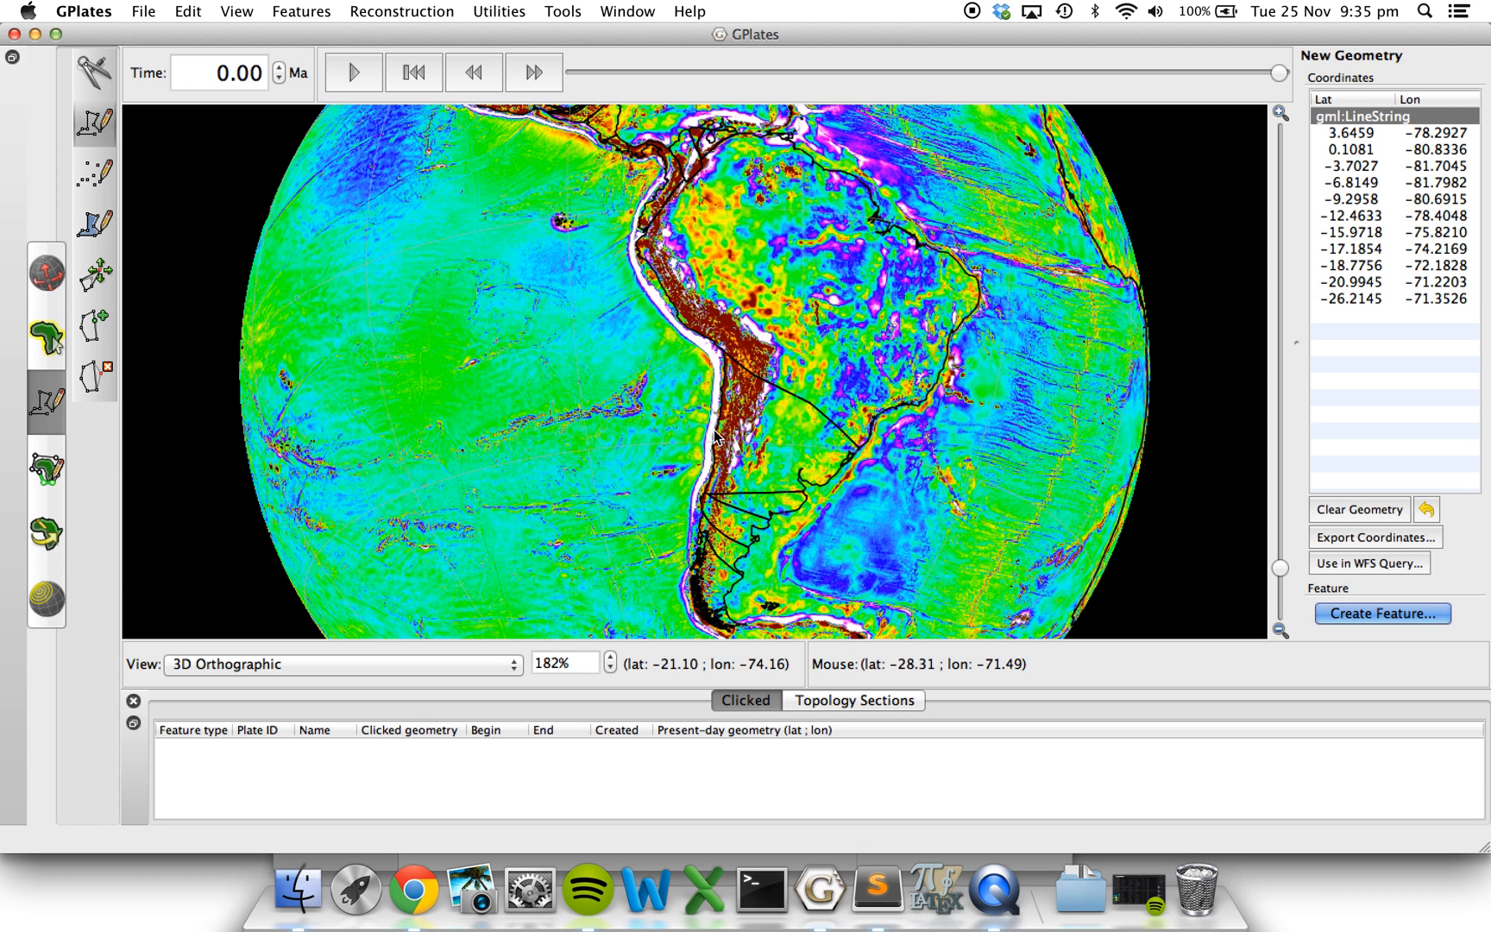
pyautogui.click(710, 453)
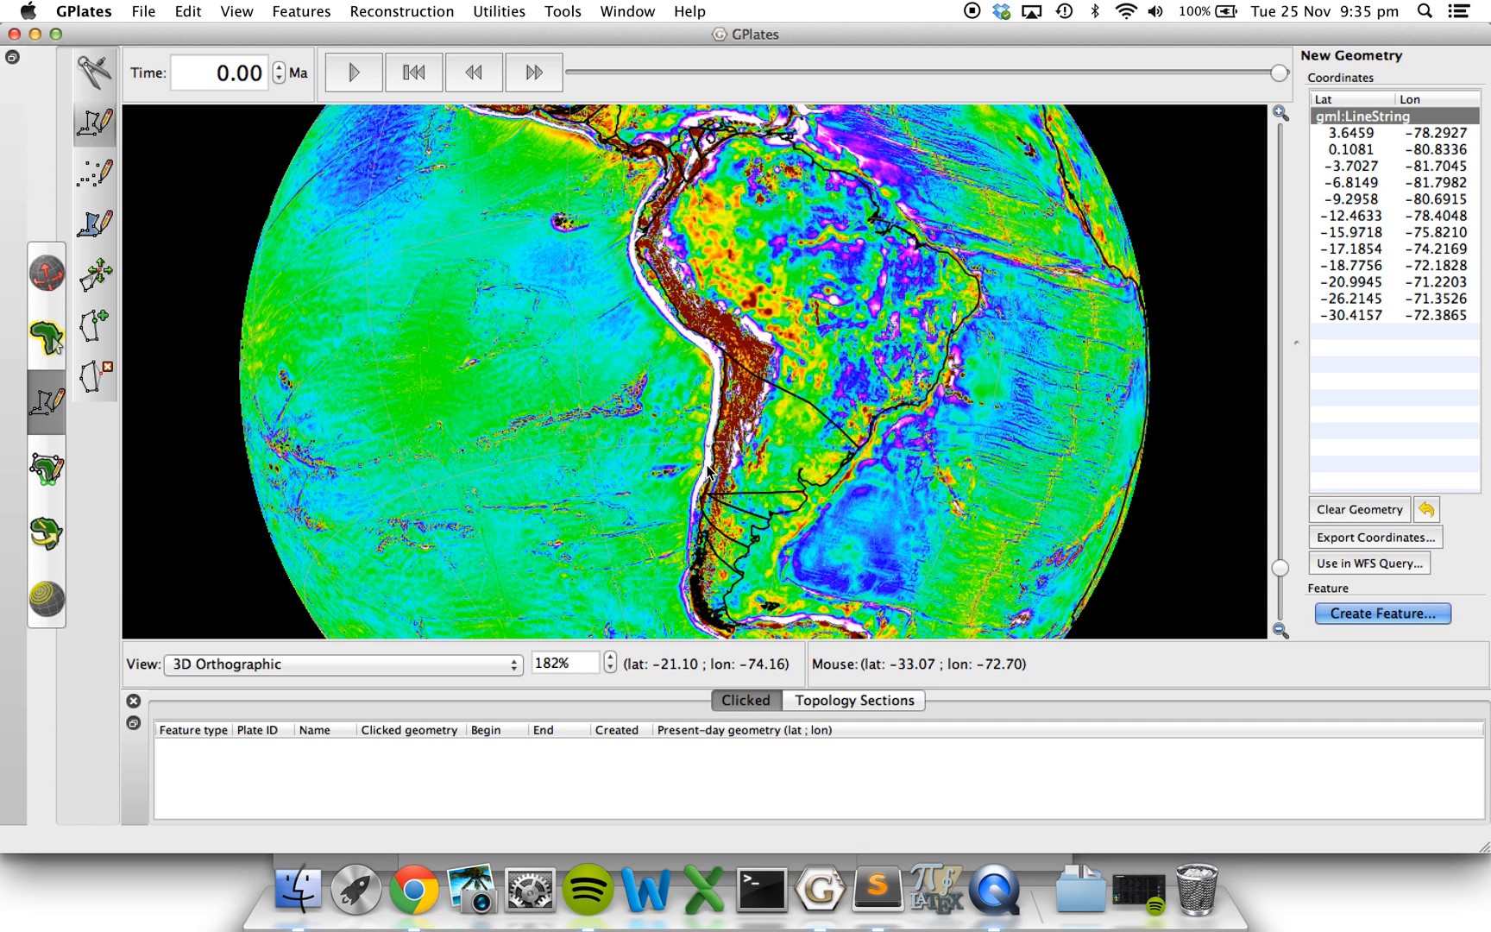
pyautogui.click(708, 470)
pyautogui.click(697, 514)
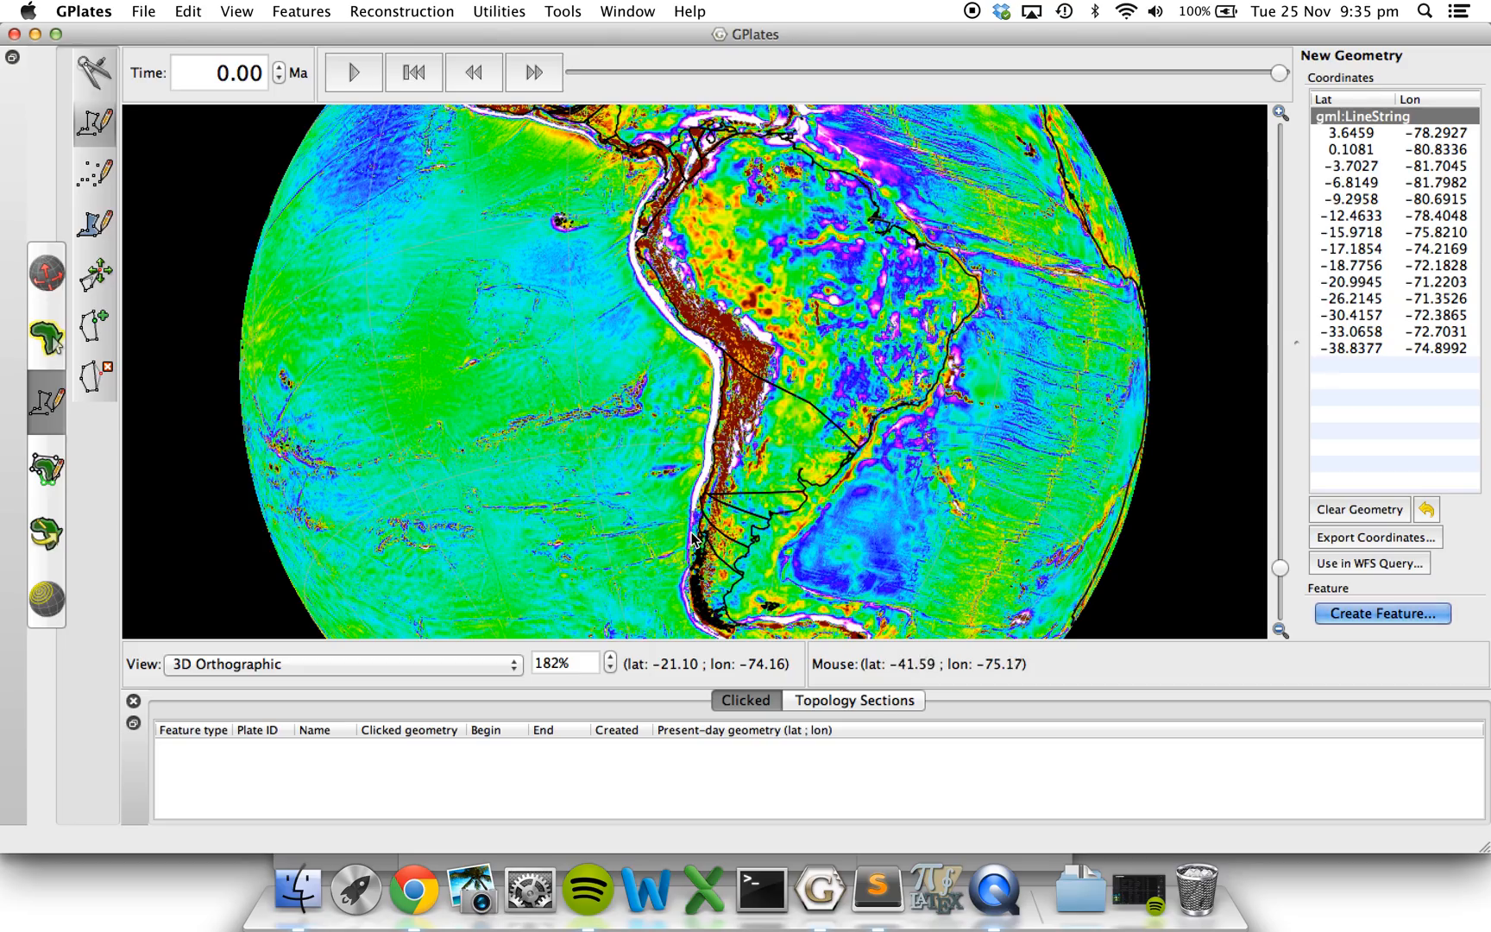
pyautogui.click(697, 534)
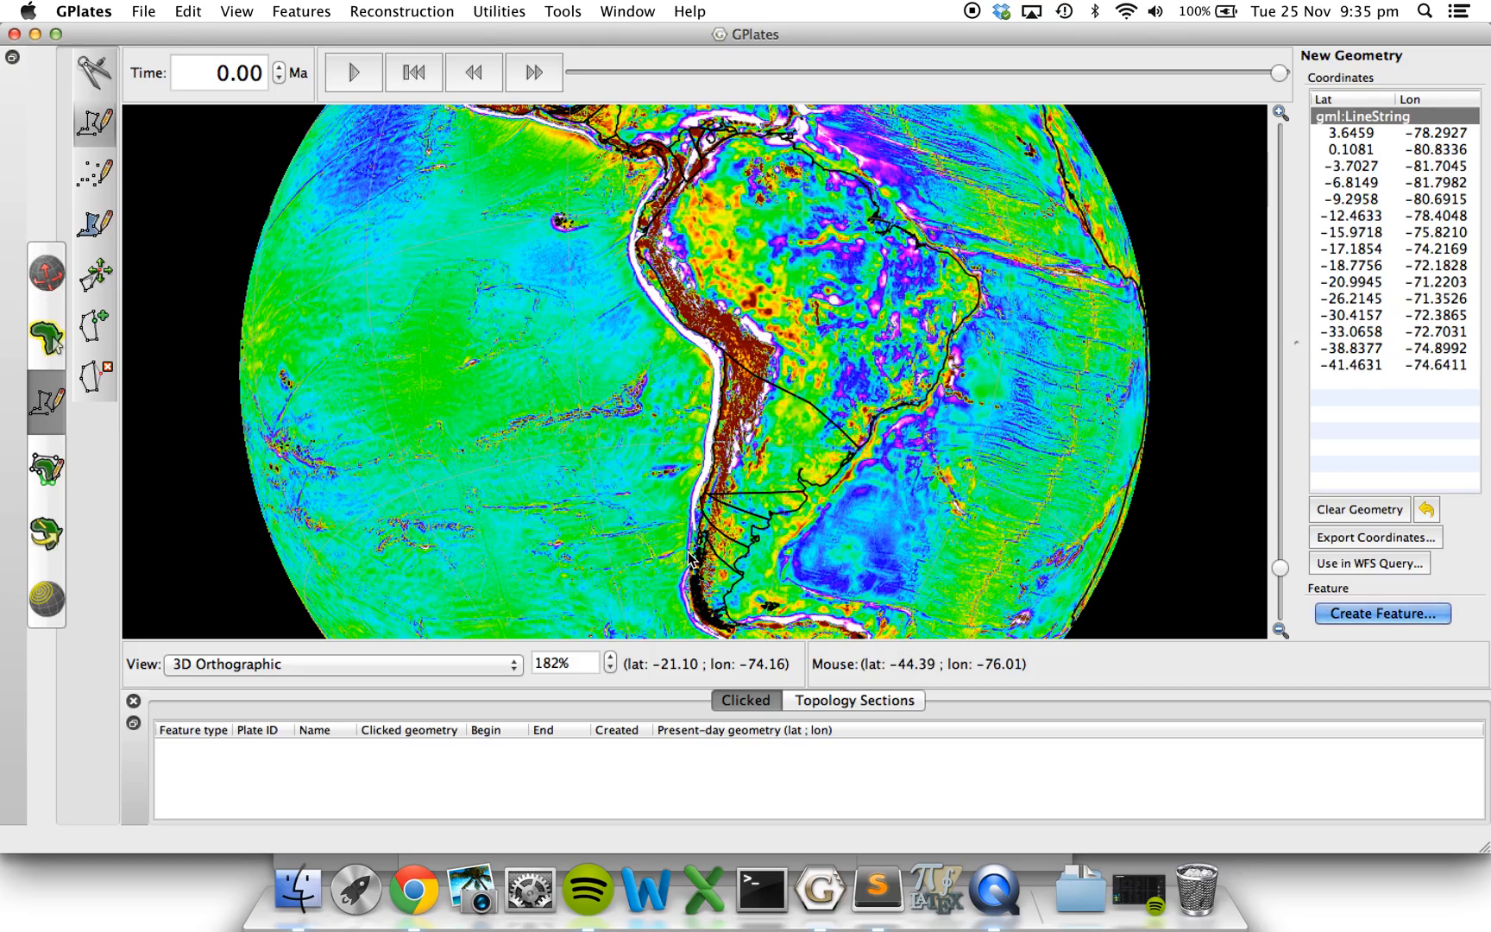
pyautogui.click(695, 549)
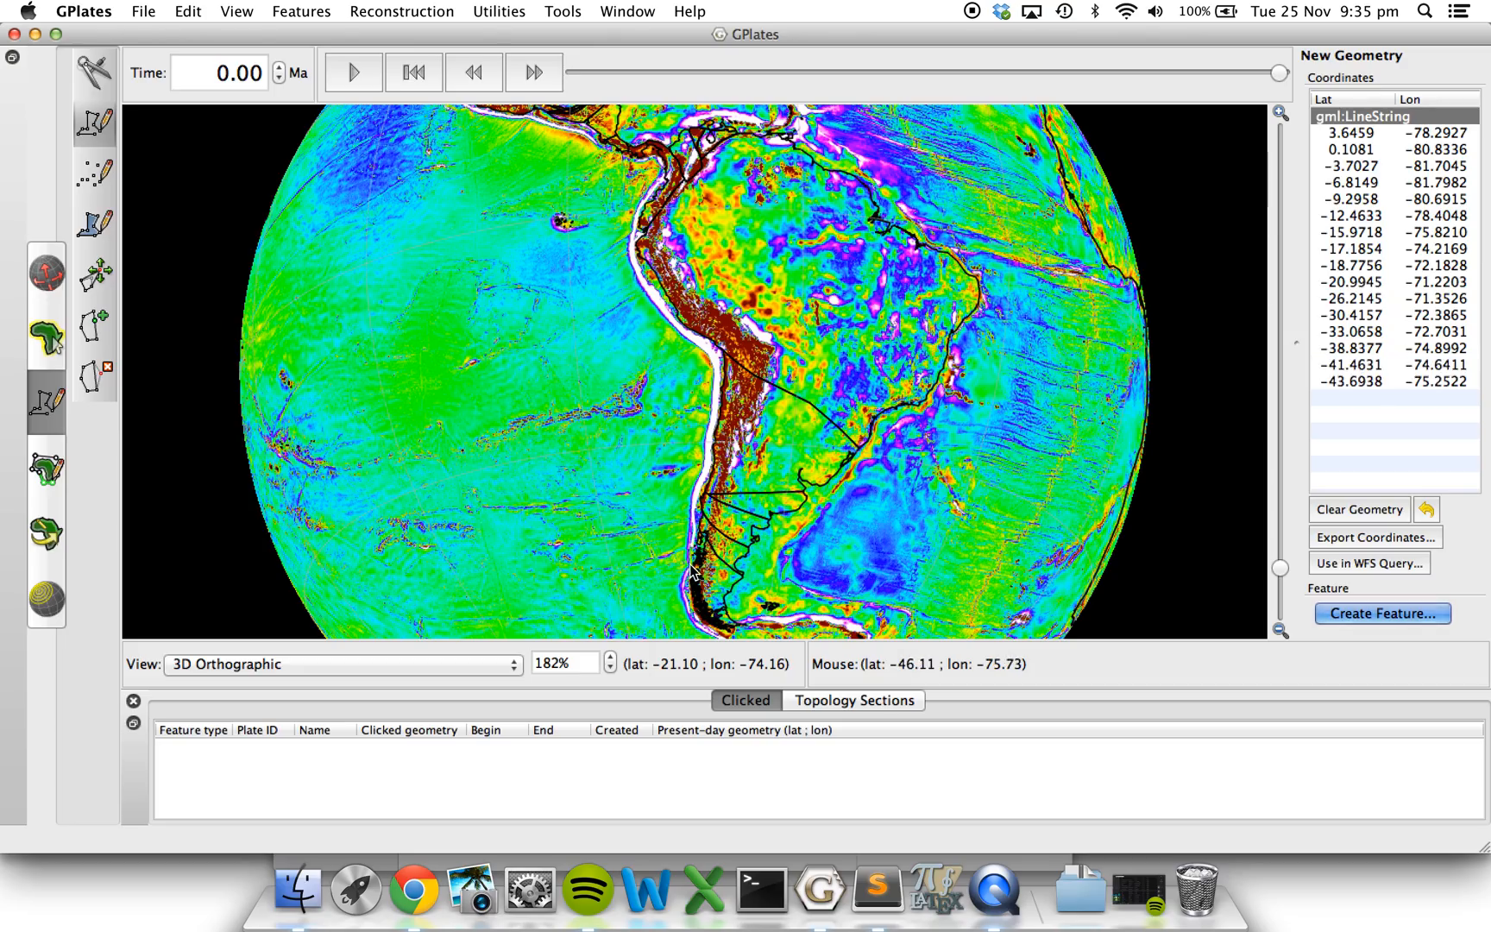
pyautogui.click(693, 567)
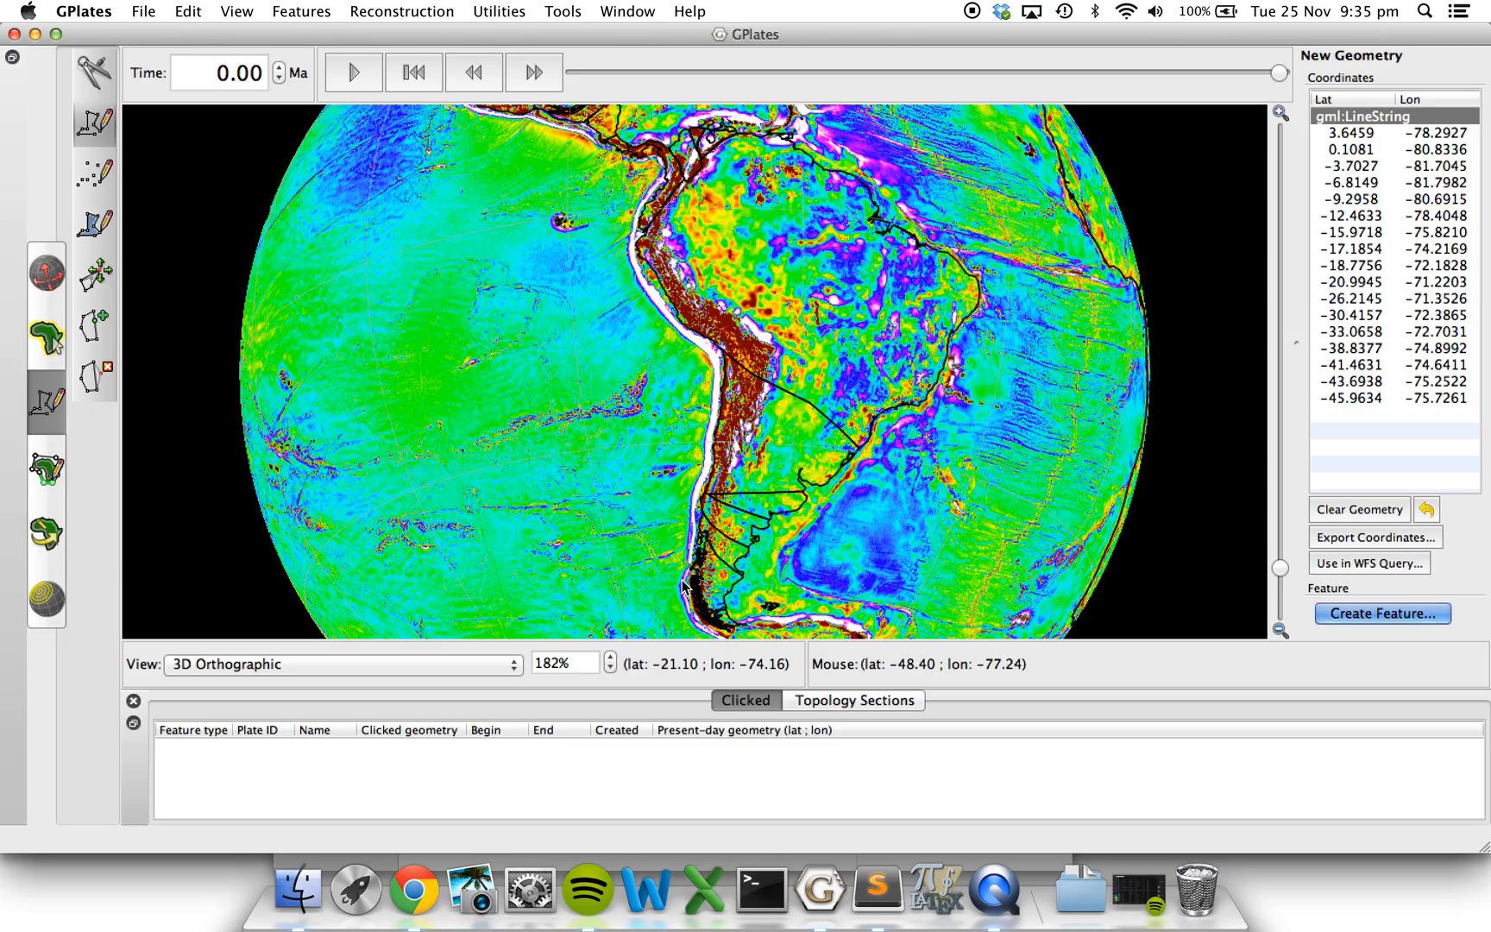
pyautogui.click(685, 584)
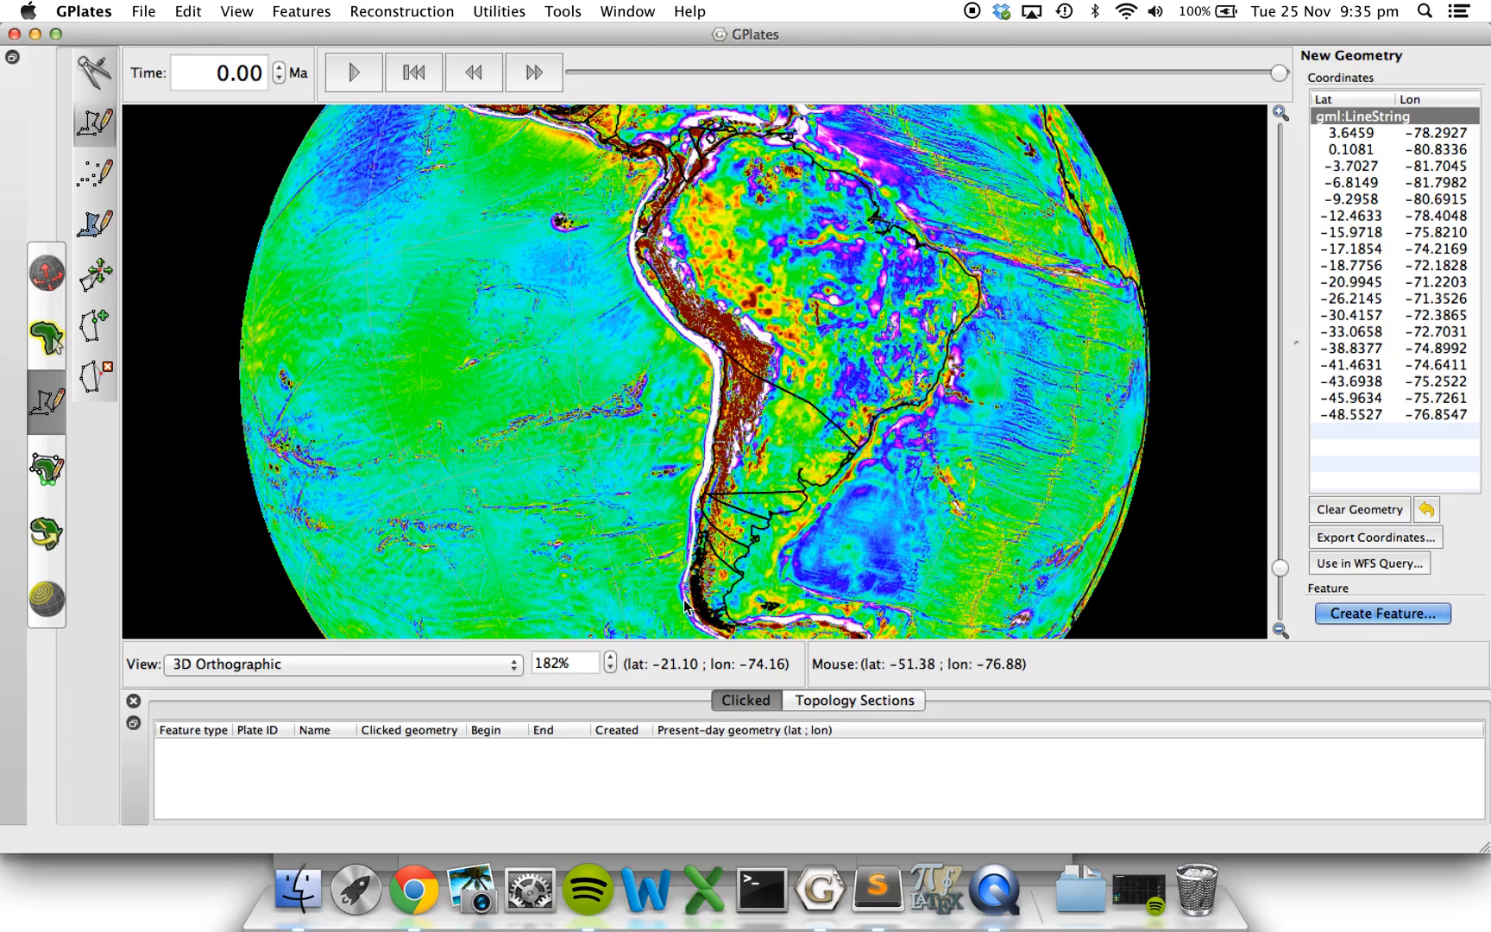
pyautogui.click(688, 608)
pyautogui.click(695, 619)
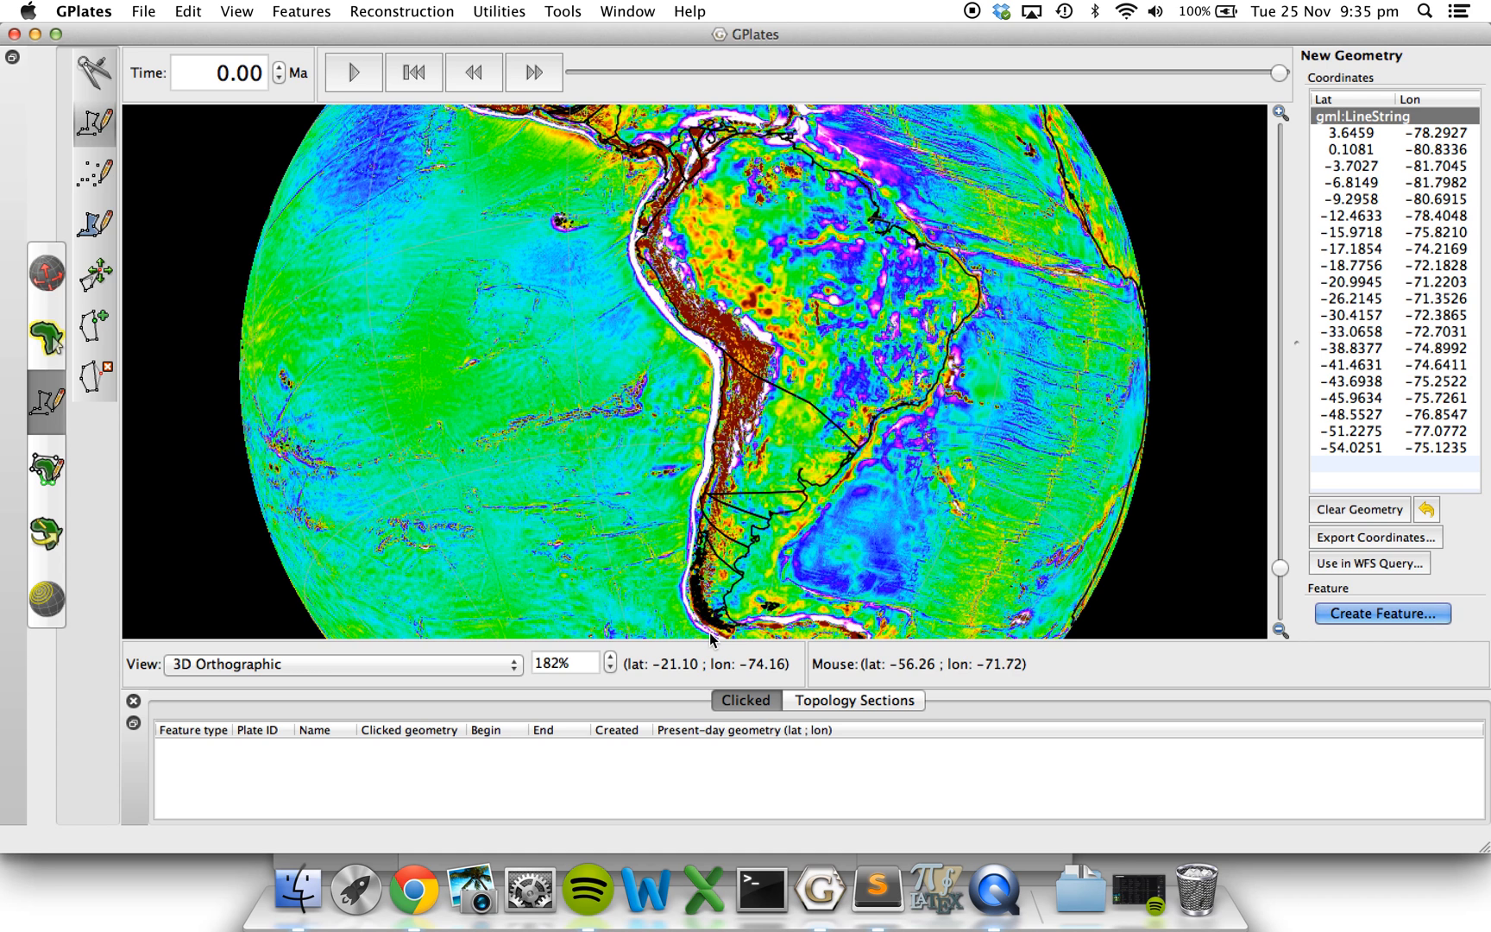
pyautogui.click(710, 632)
pyautogui.click(716, 640)
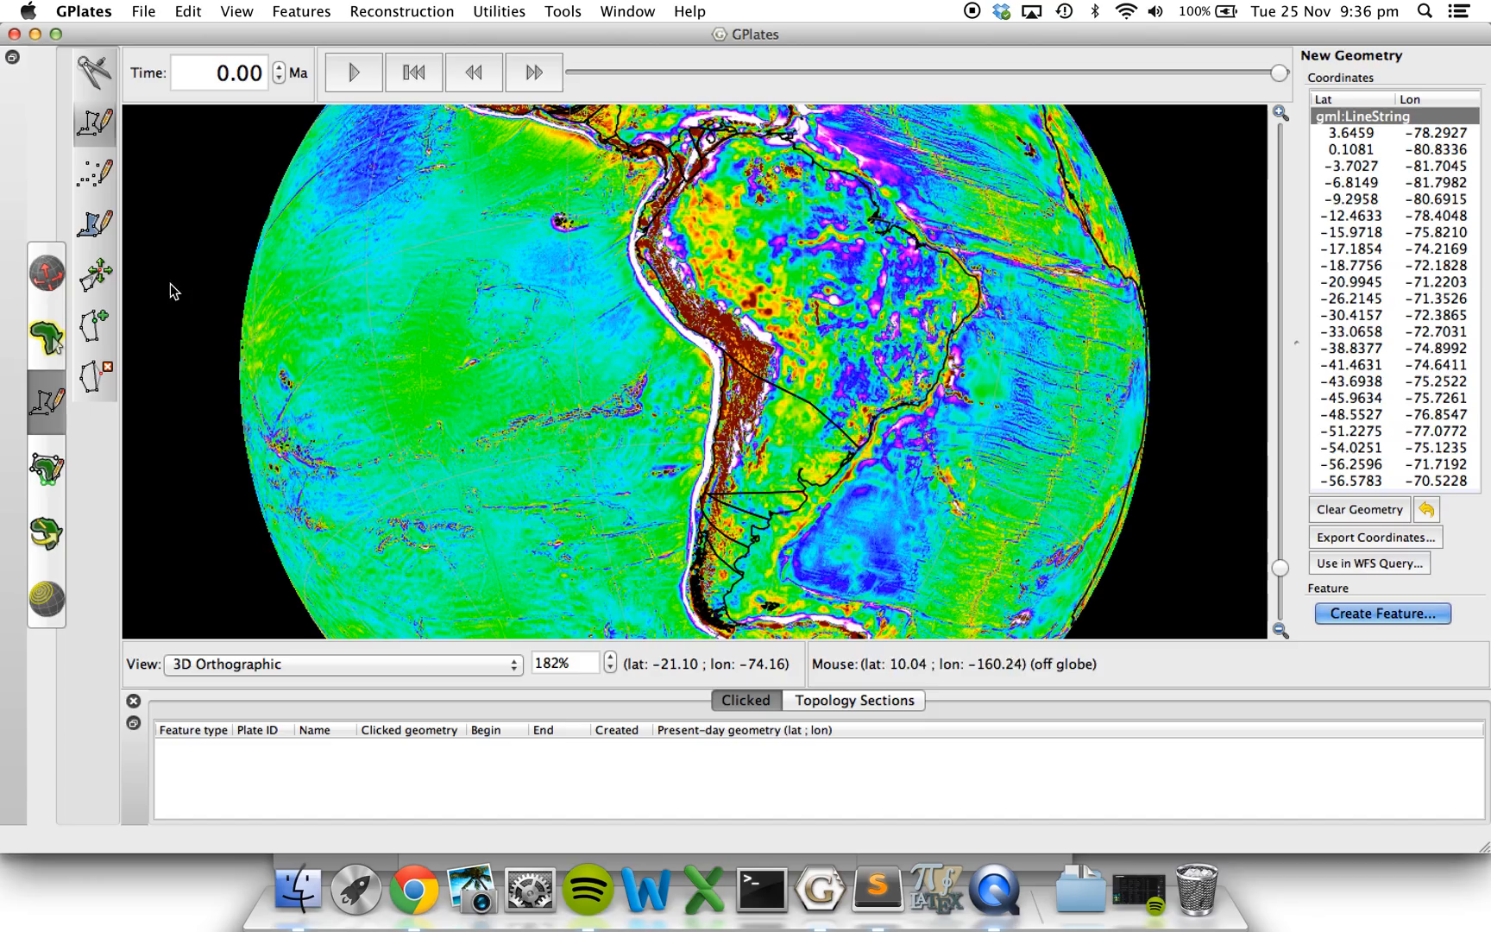
# Move the polyline vertex near latitude -38.8 to about latitude -36.8, longitude -74.8, and delete the vertex near latitude -48.6.
pyautogui.click(96, 276)
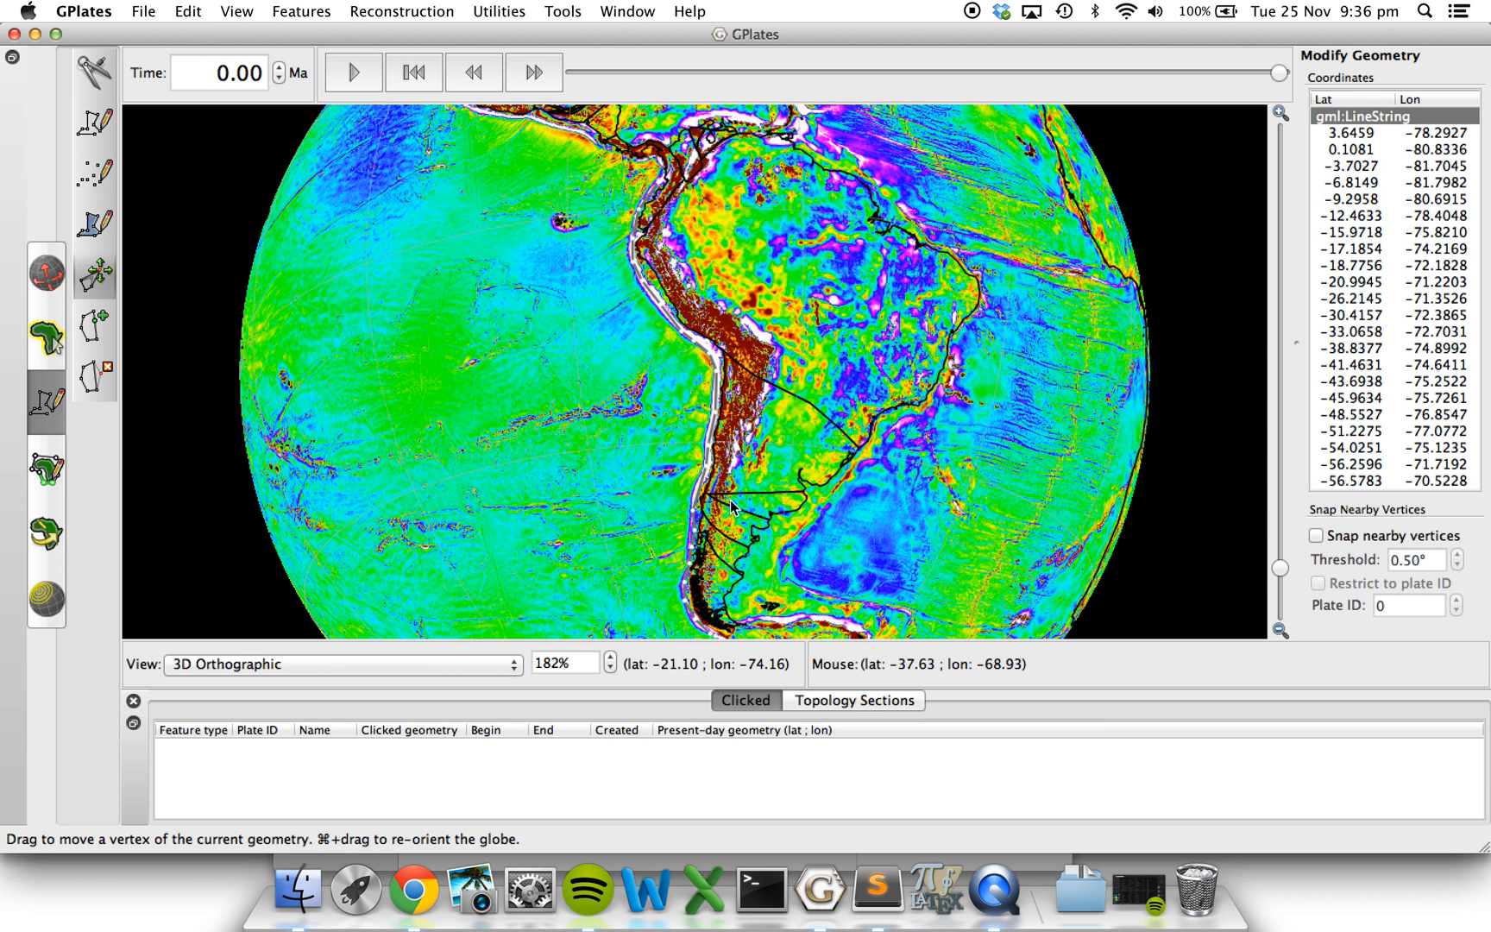
pyautogui.moveTo(695, 510); pyautogui.dragTo(693, 496)
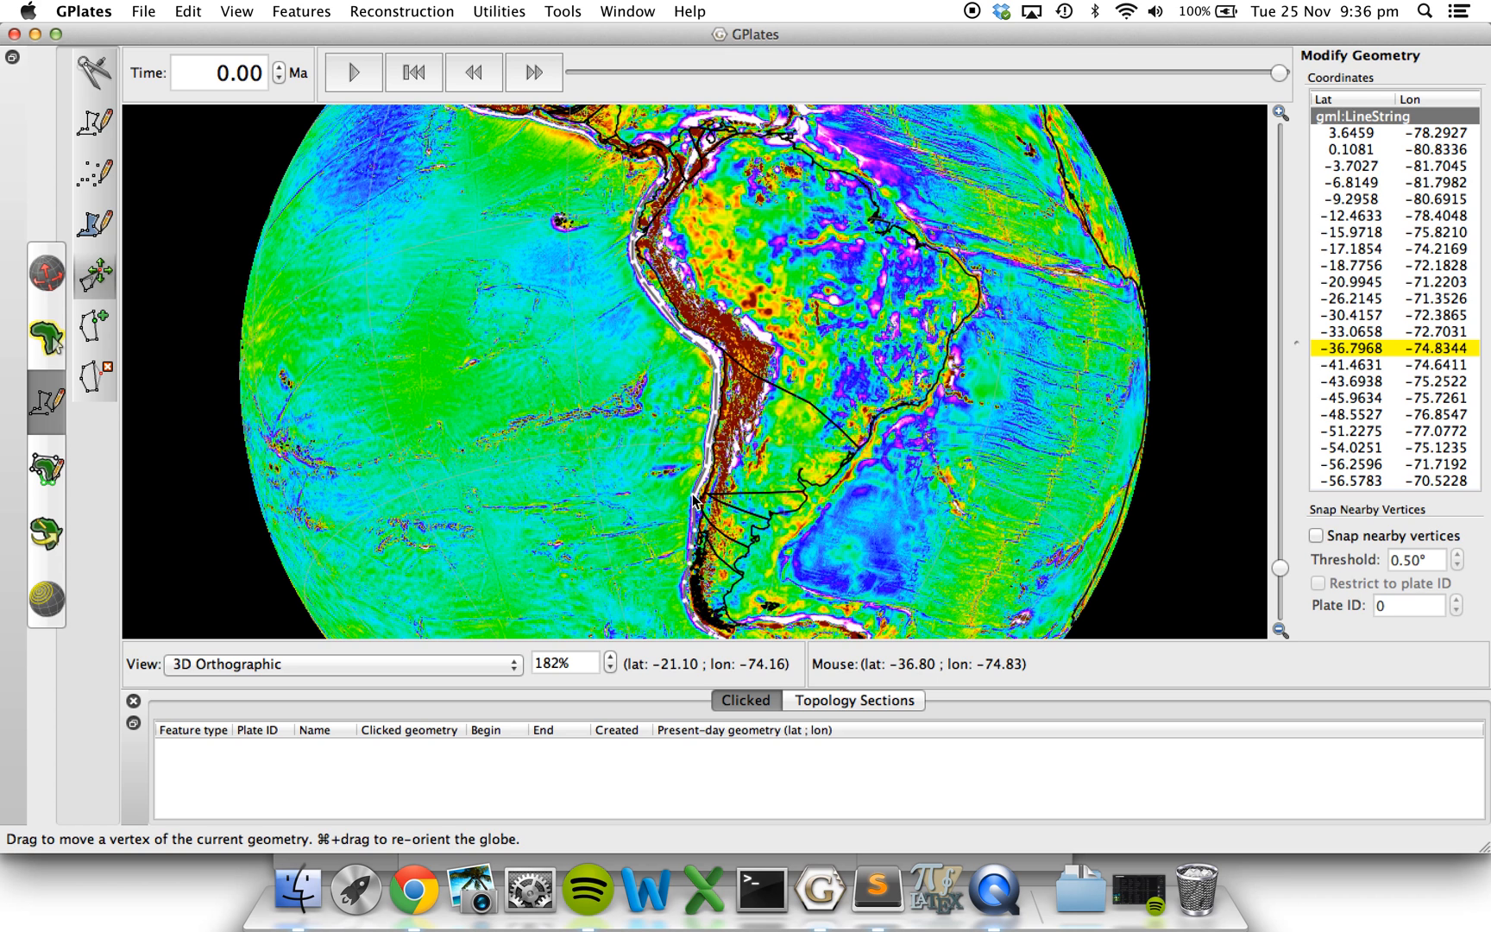
pyautogui.click(100, 327)
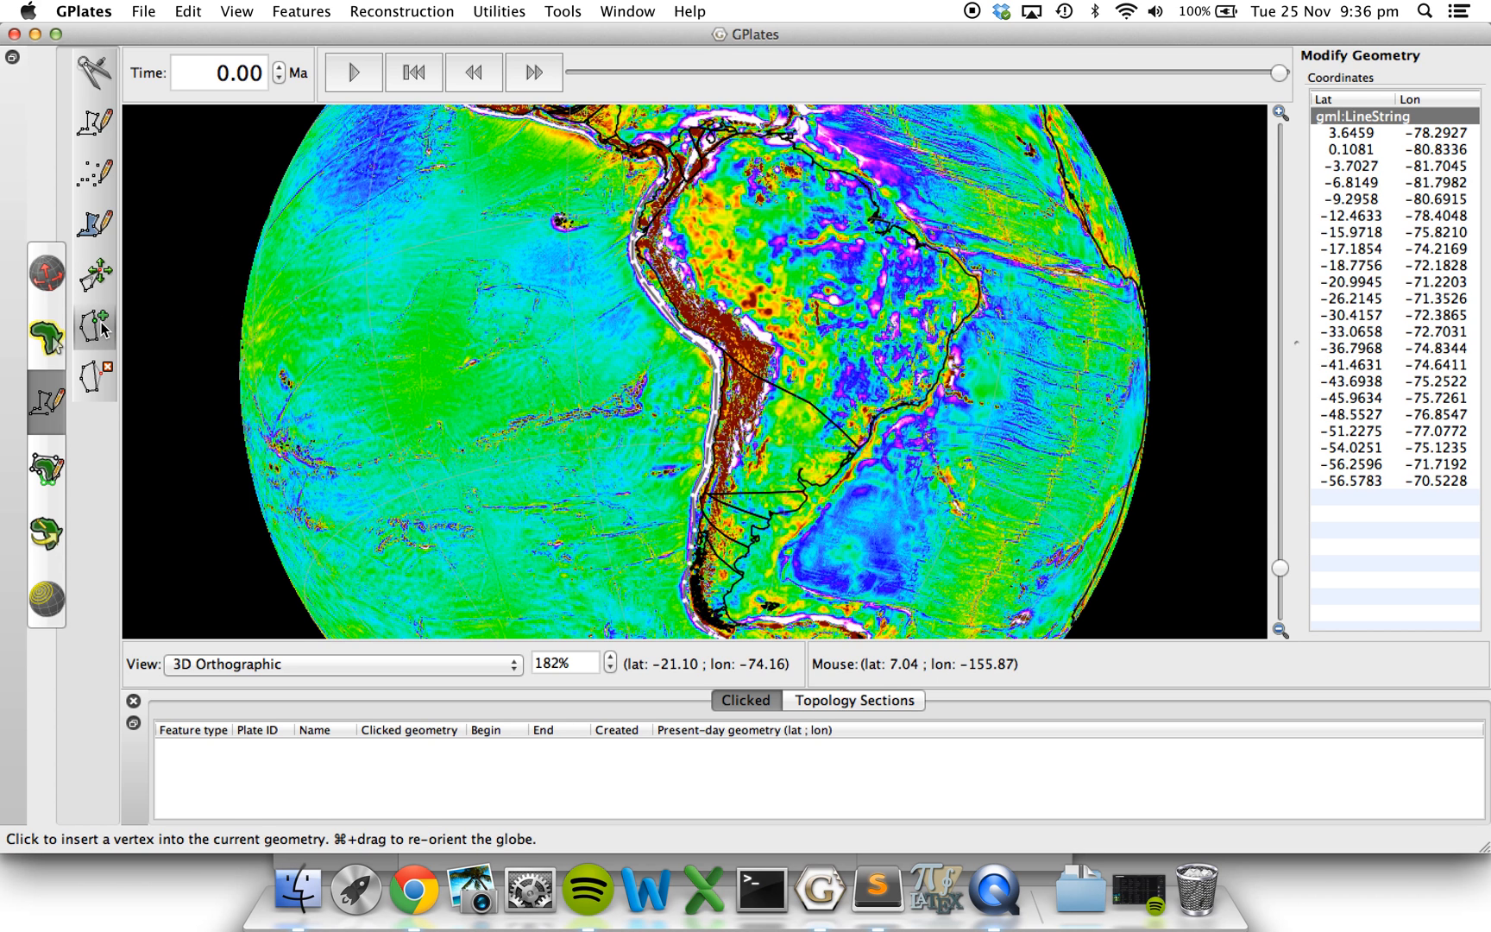
pyautogui.click(97, 378)
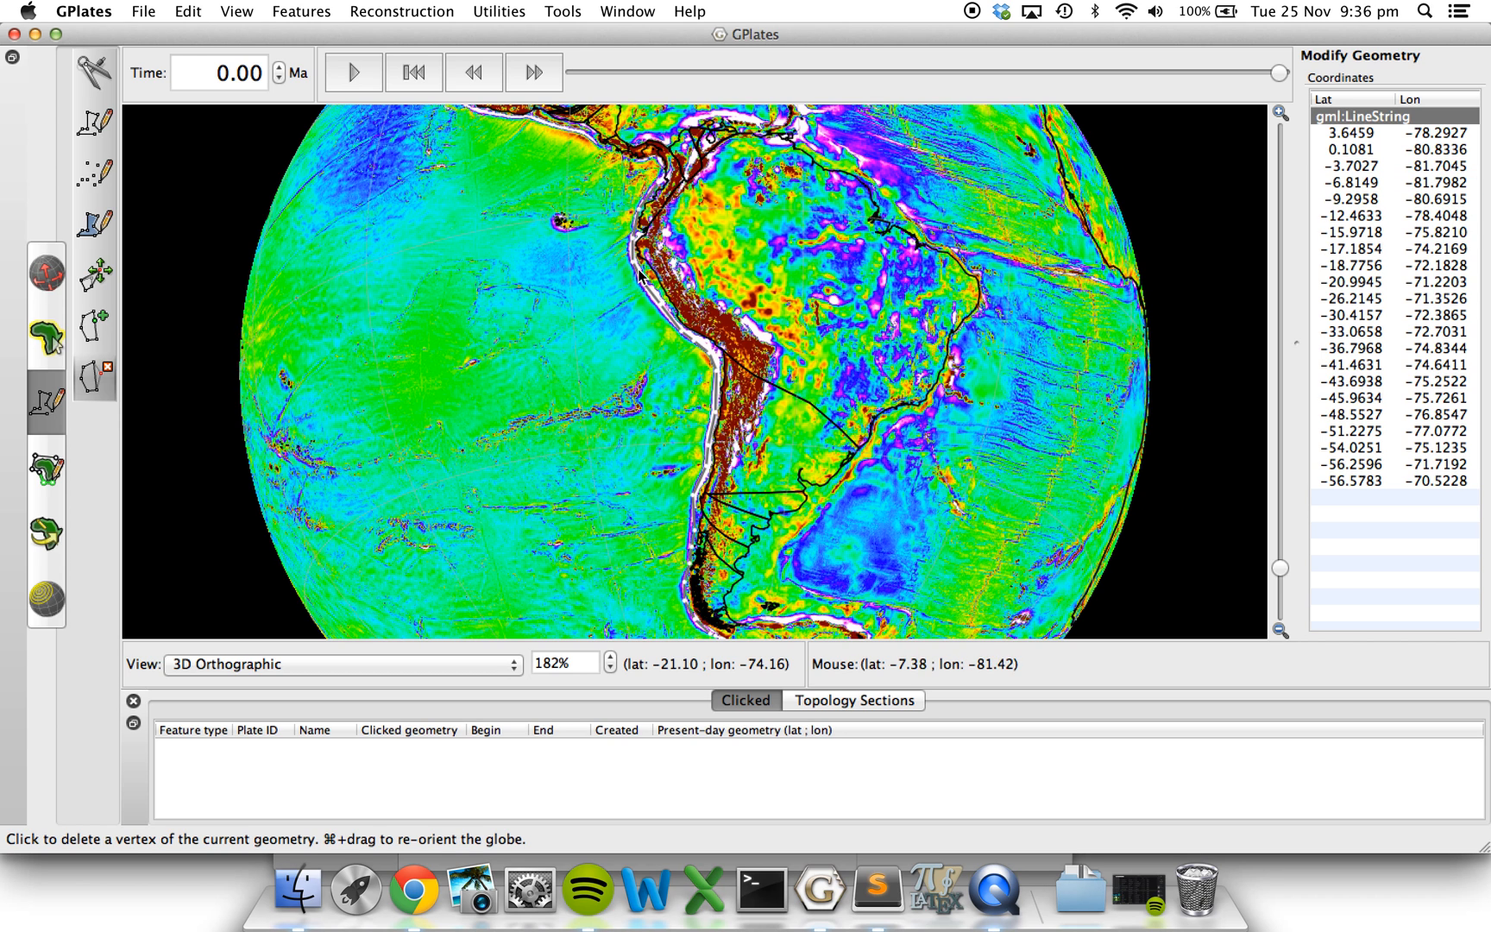
pyautogui.click(683, 577)
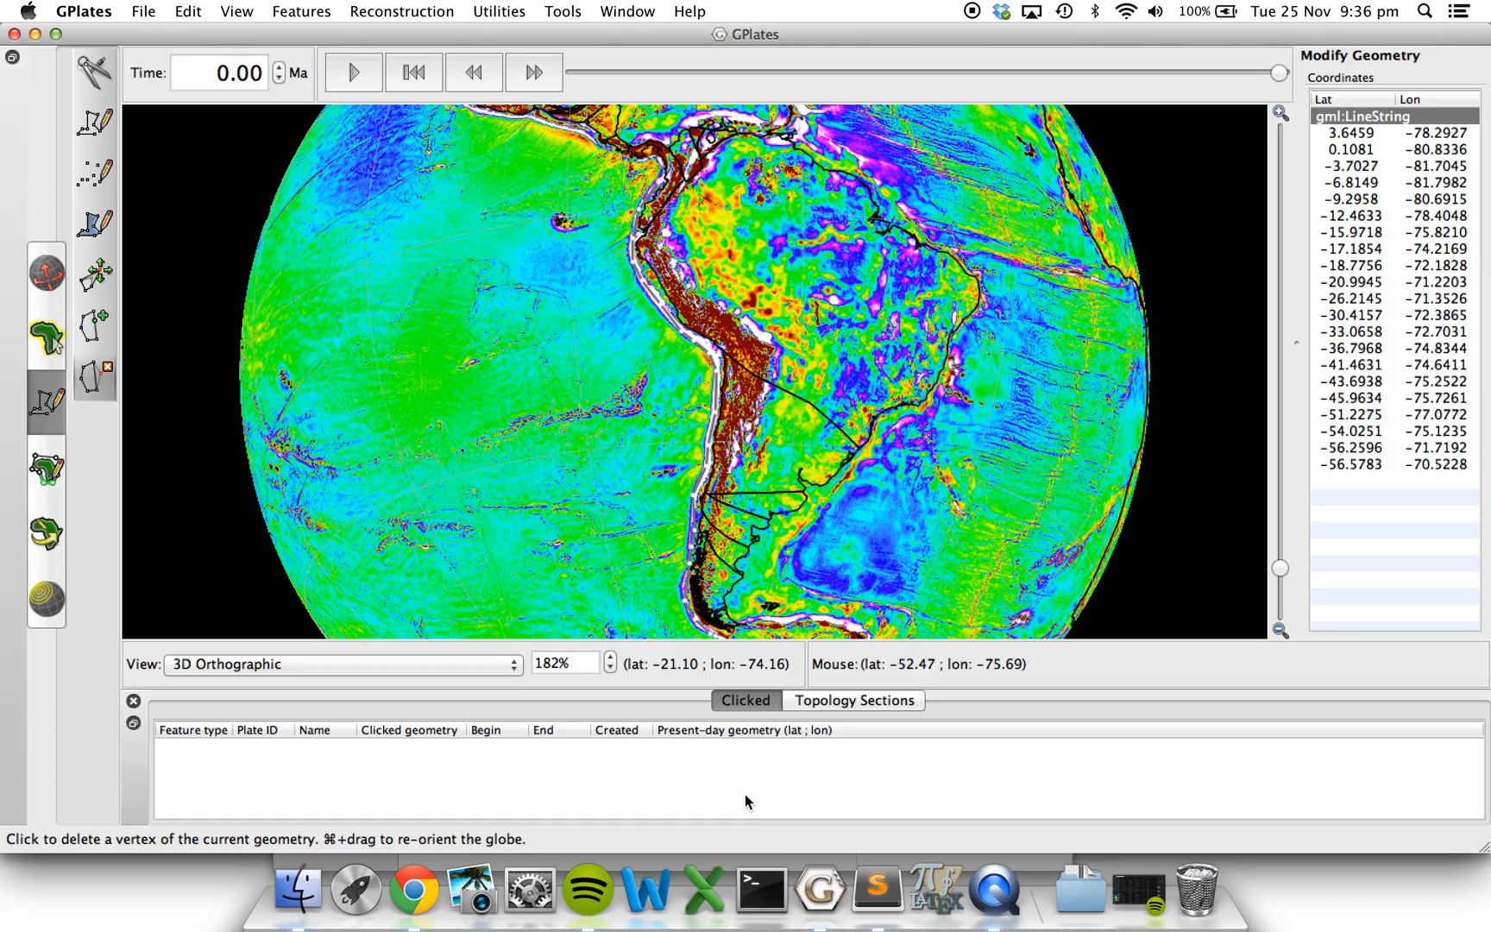
pyautogui.click(104, 276)
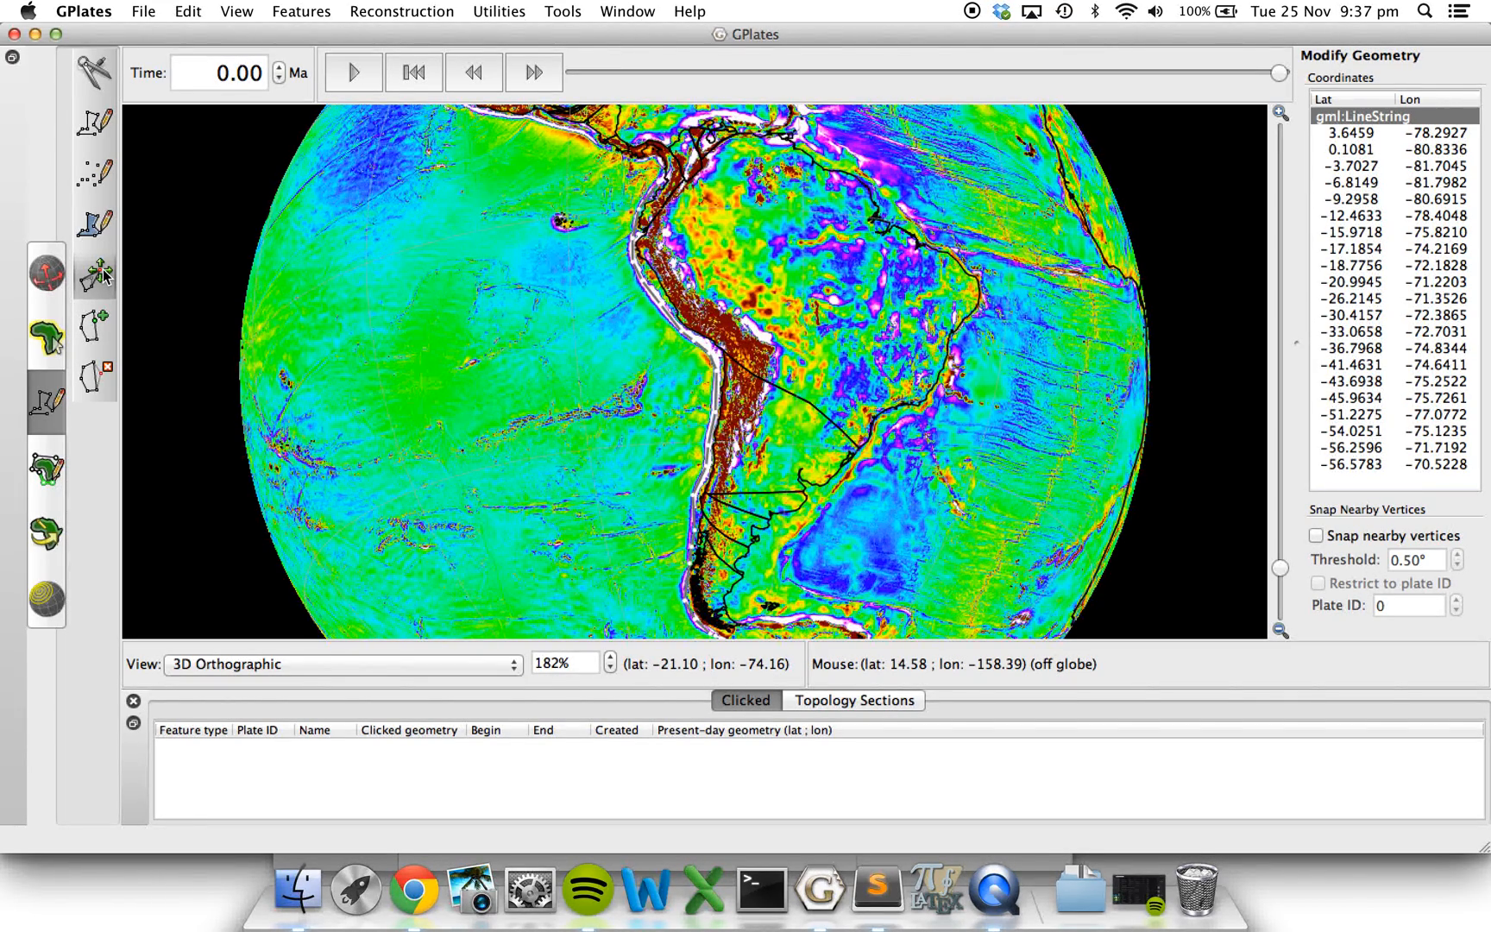
# Start a coordinate export of the digitised trench polyline and set its format to Generic Mapping Tools (GMT).
pyautogui.click(103, 124)
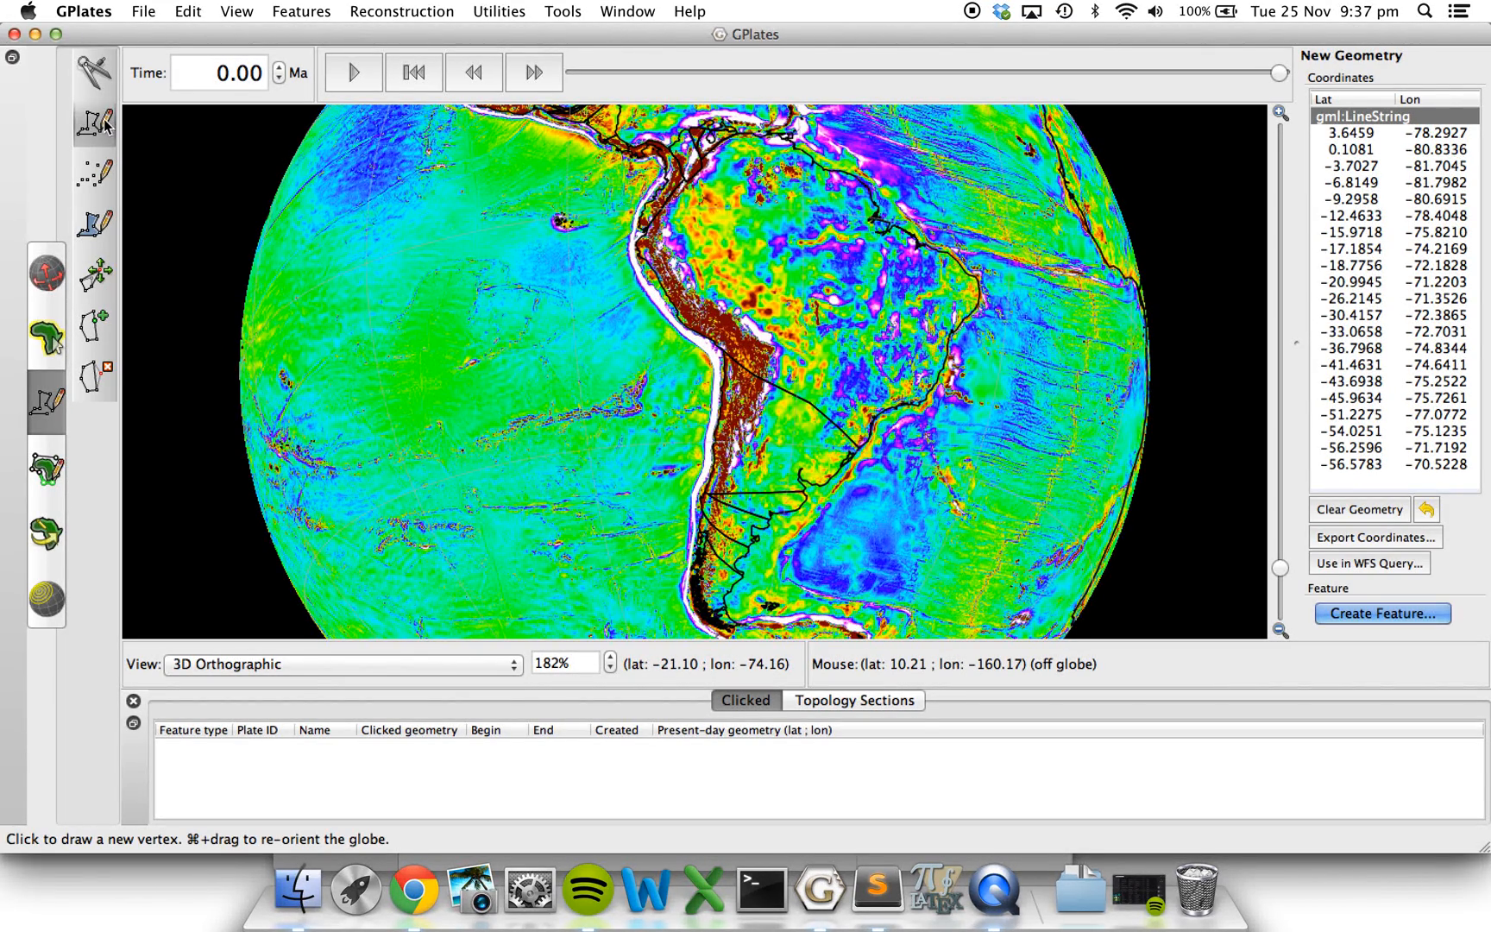
pyautogui.click(1432, 542)
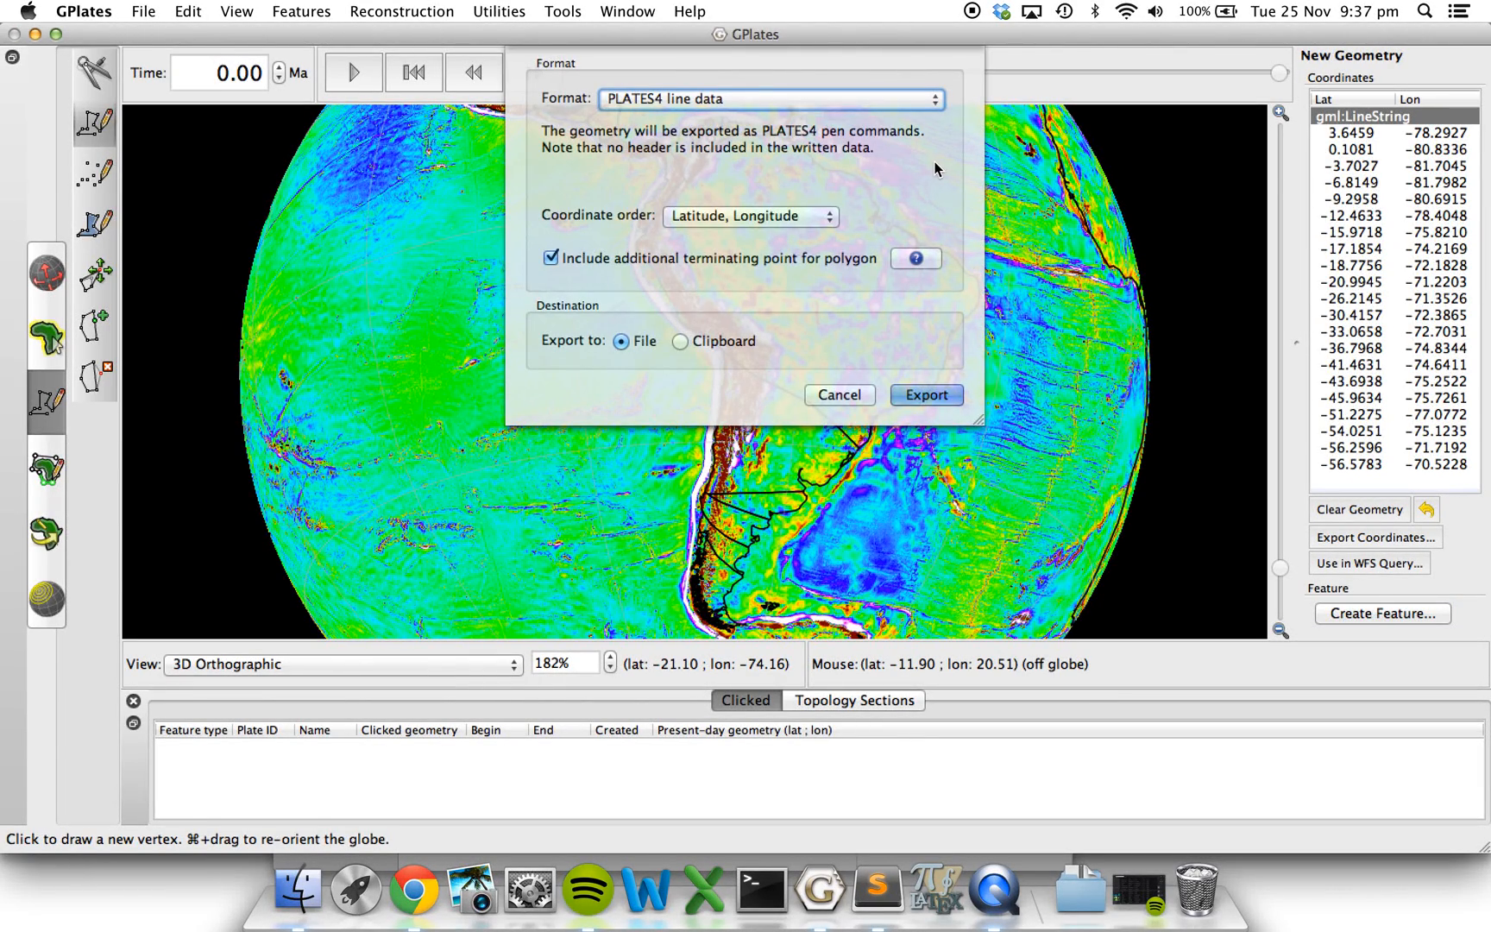
pyautogui.click(709, 99)
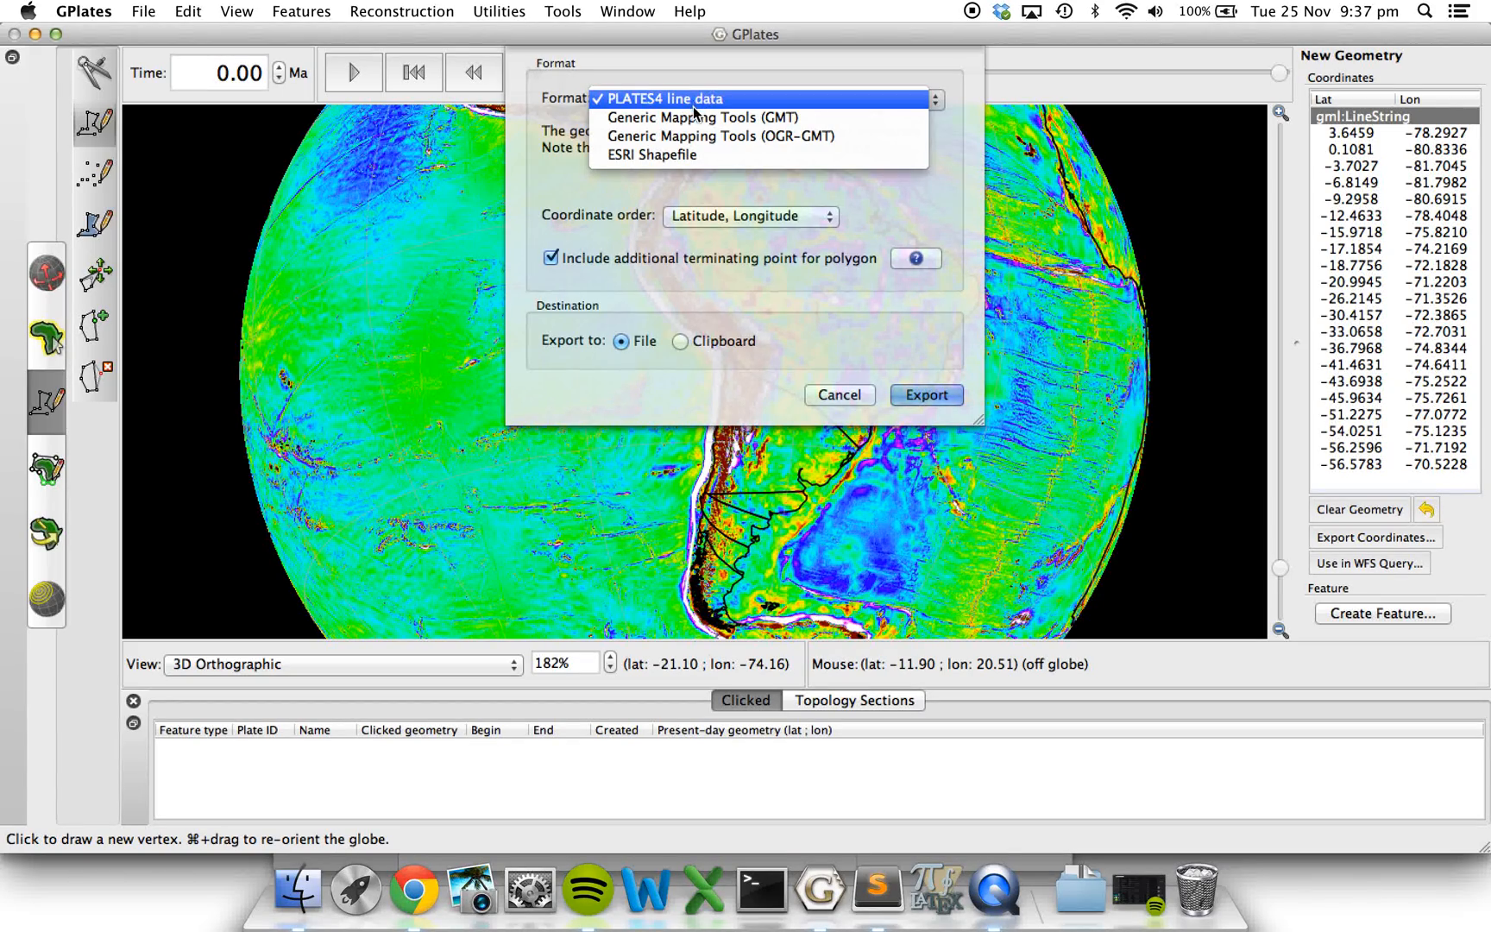
pyautogui.click(691, 116)
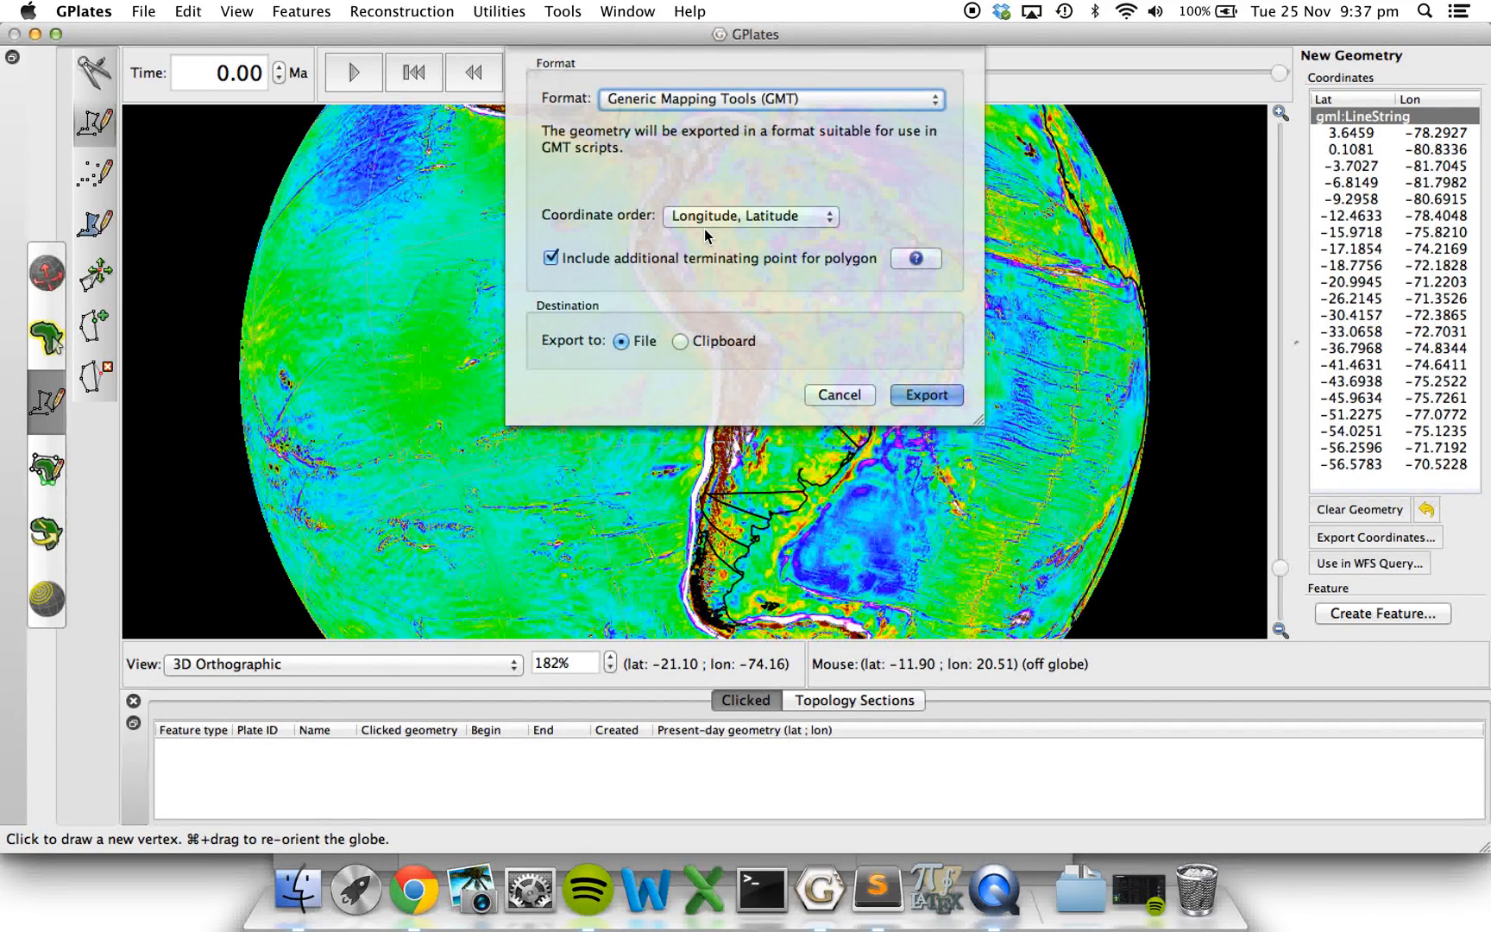
# Export the polyline coordinates to a file named South_America_SZ in the 1.4-Creating_Features_Data folder on the Desktop.
pyautogui.click(928, 395)
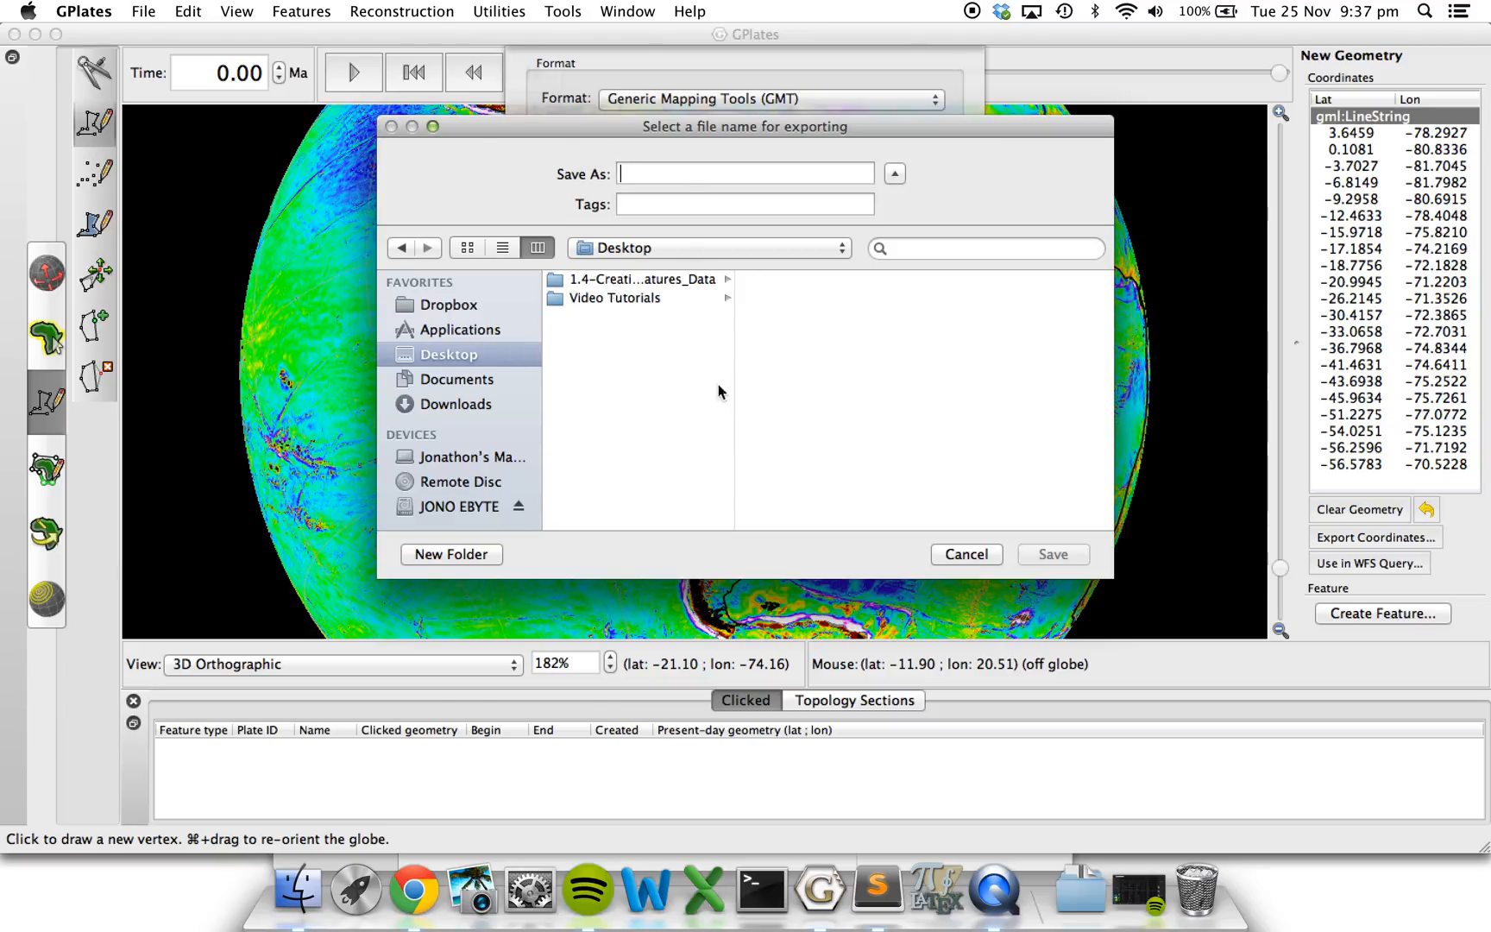
pyautogui.click(641, 278)
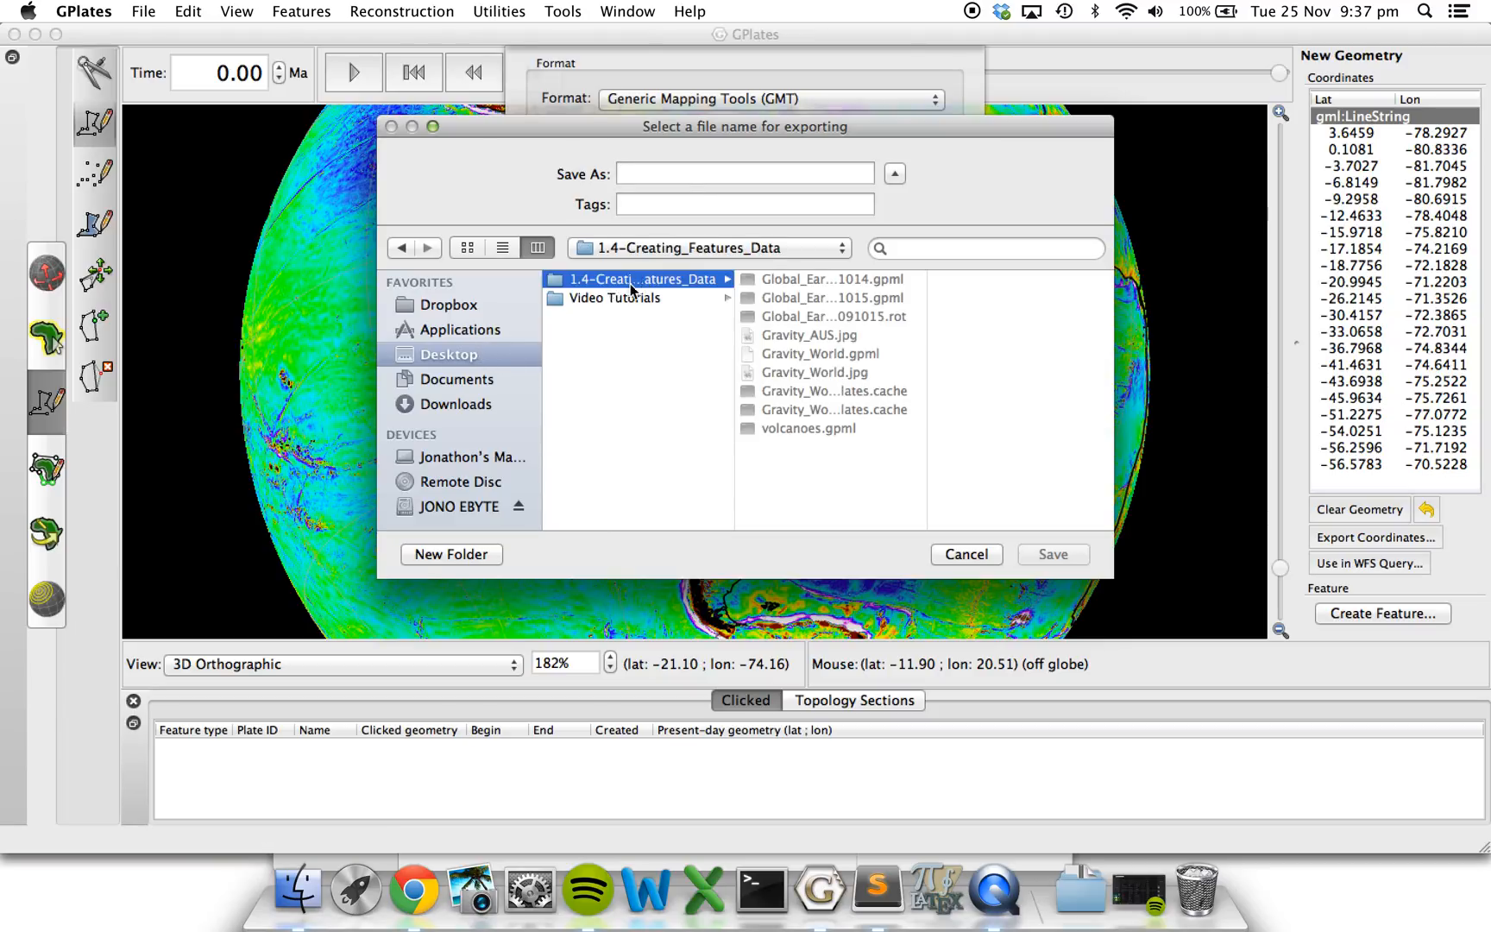
pyautogui.click(642, 176)
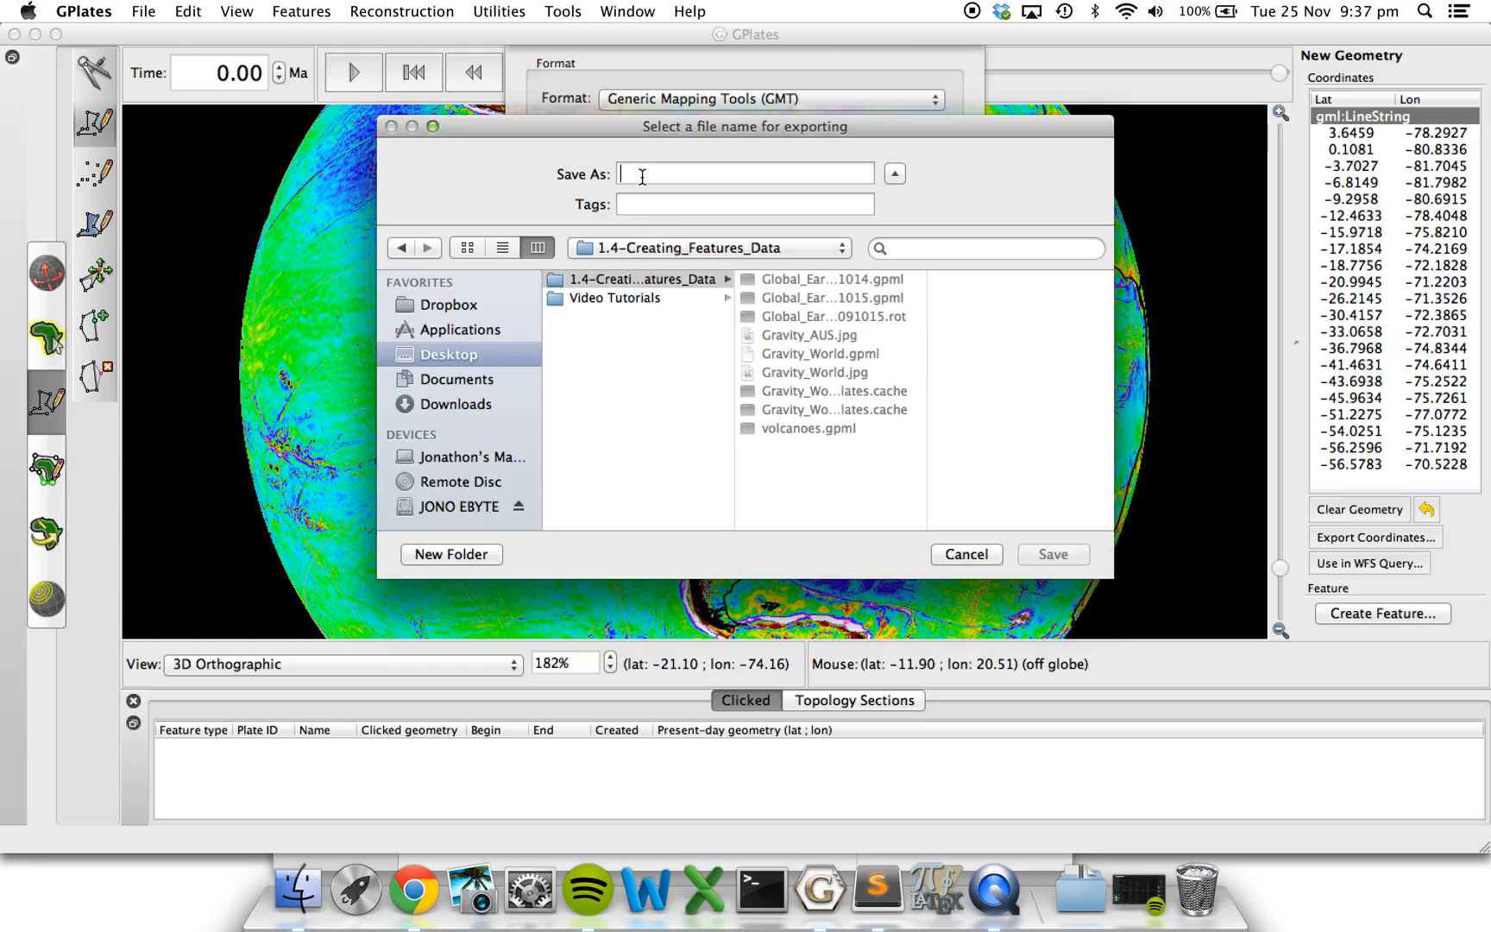
pyautogui.write('South_')
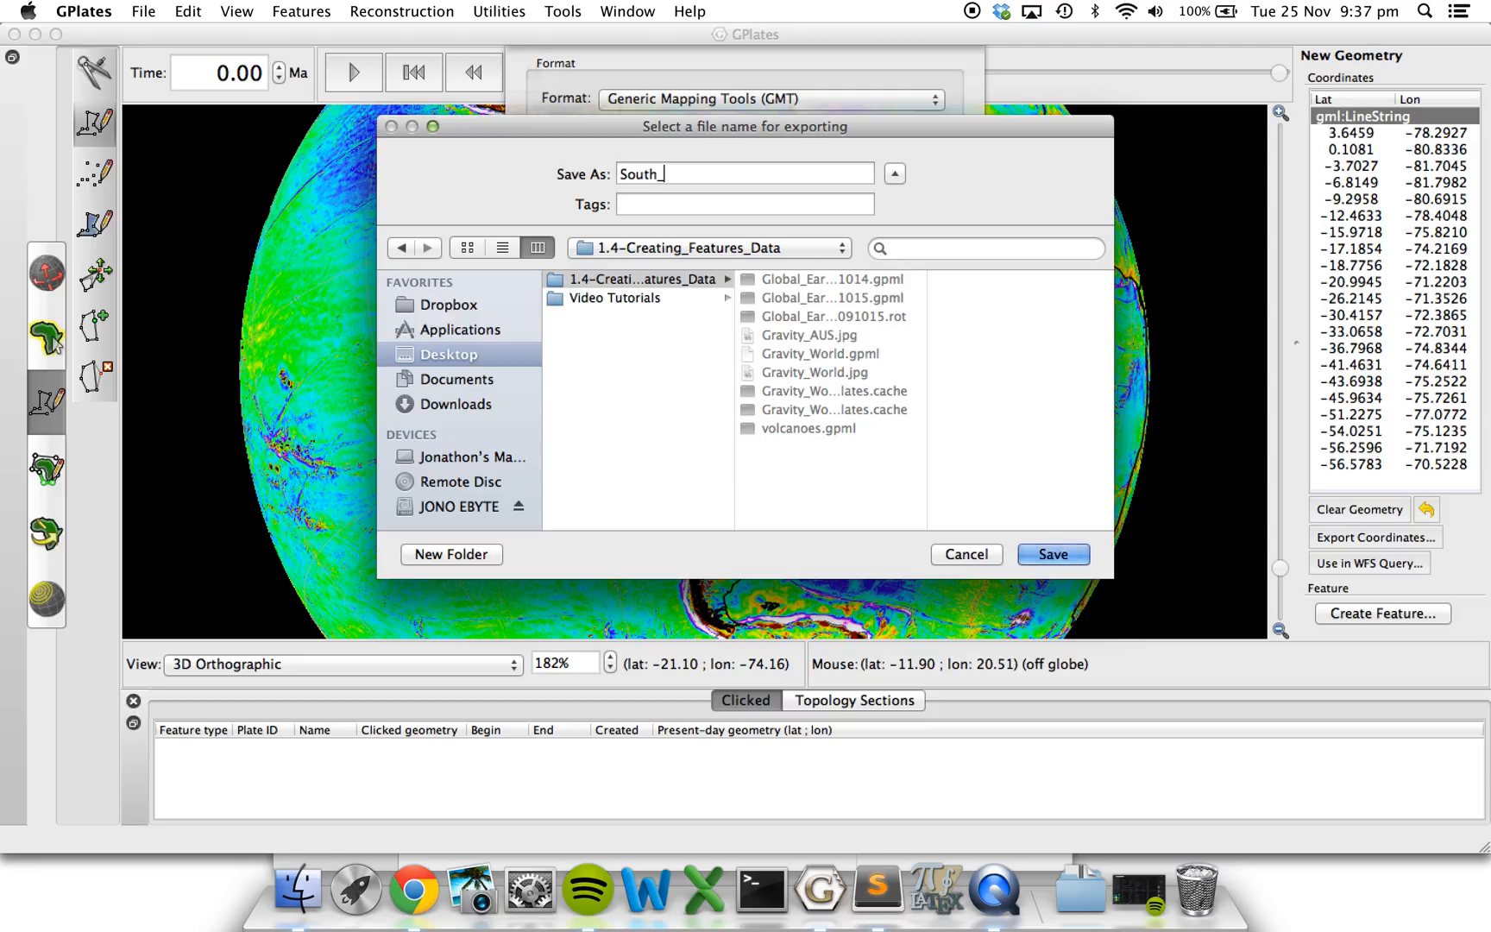
pyautogui.write('America_SZ')
pyautogui.click(1052, 555)
# Open the exported South_America_SZ file in Sublime Text 2 to examine its coordinates, close it and return to GPlates.
pyautogui.click(290, 893)
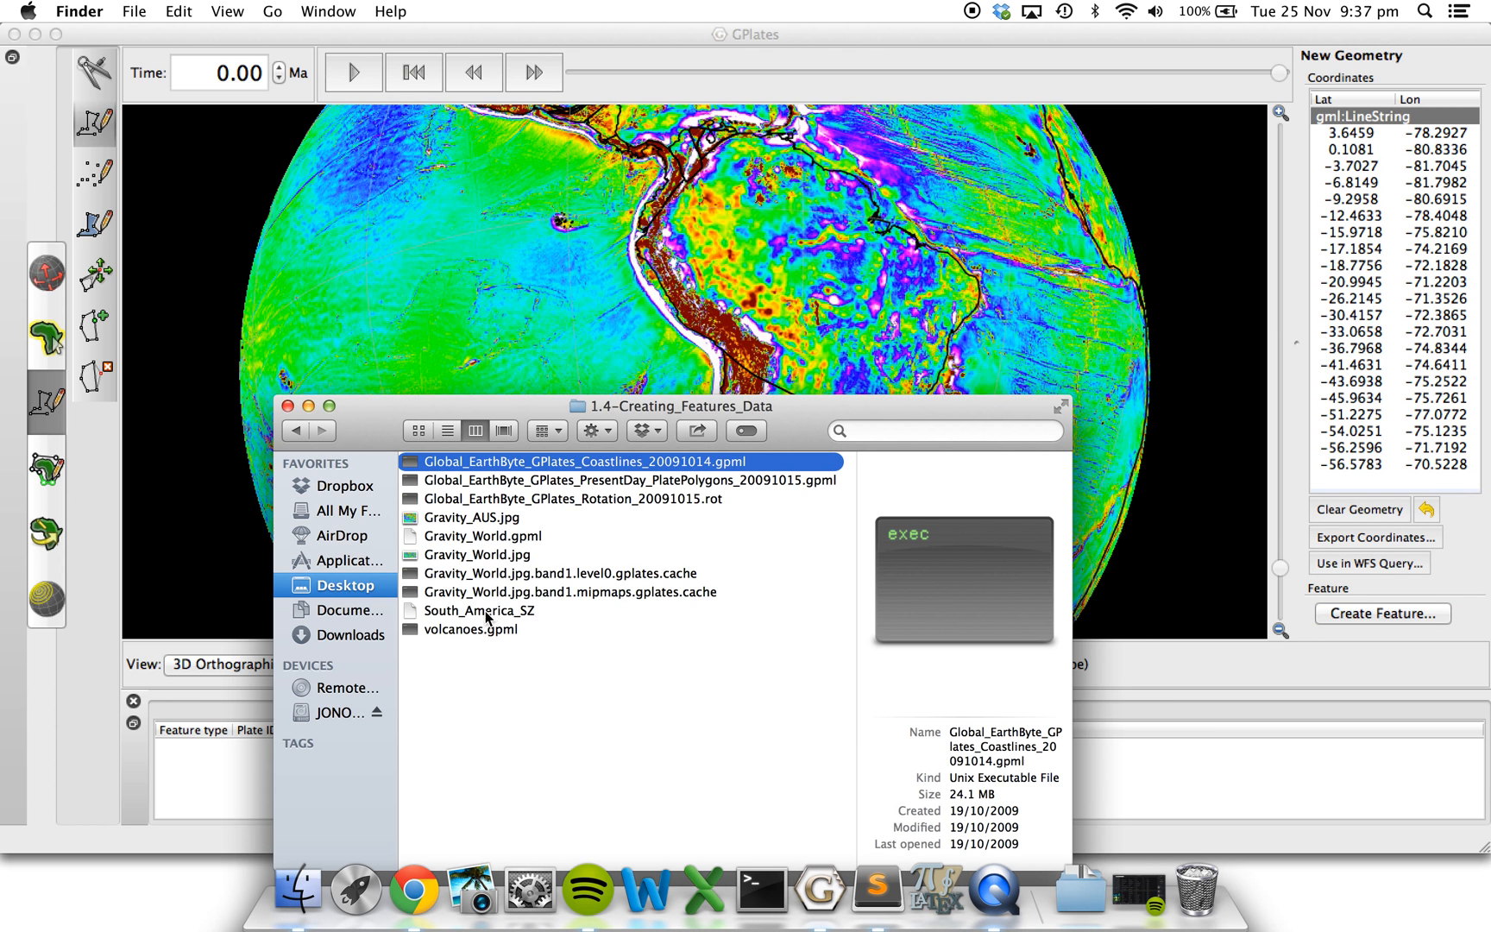
pyautogui.rightClick(487, 614)
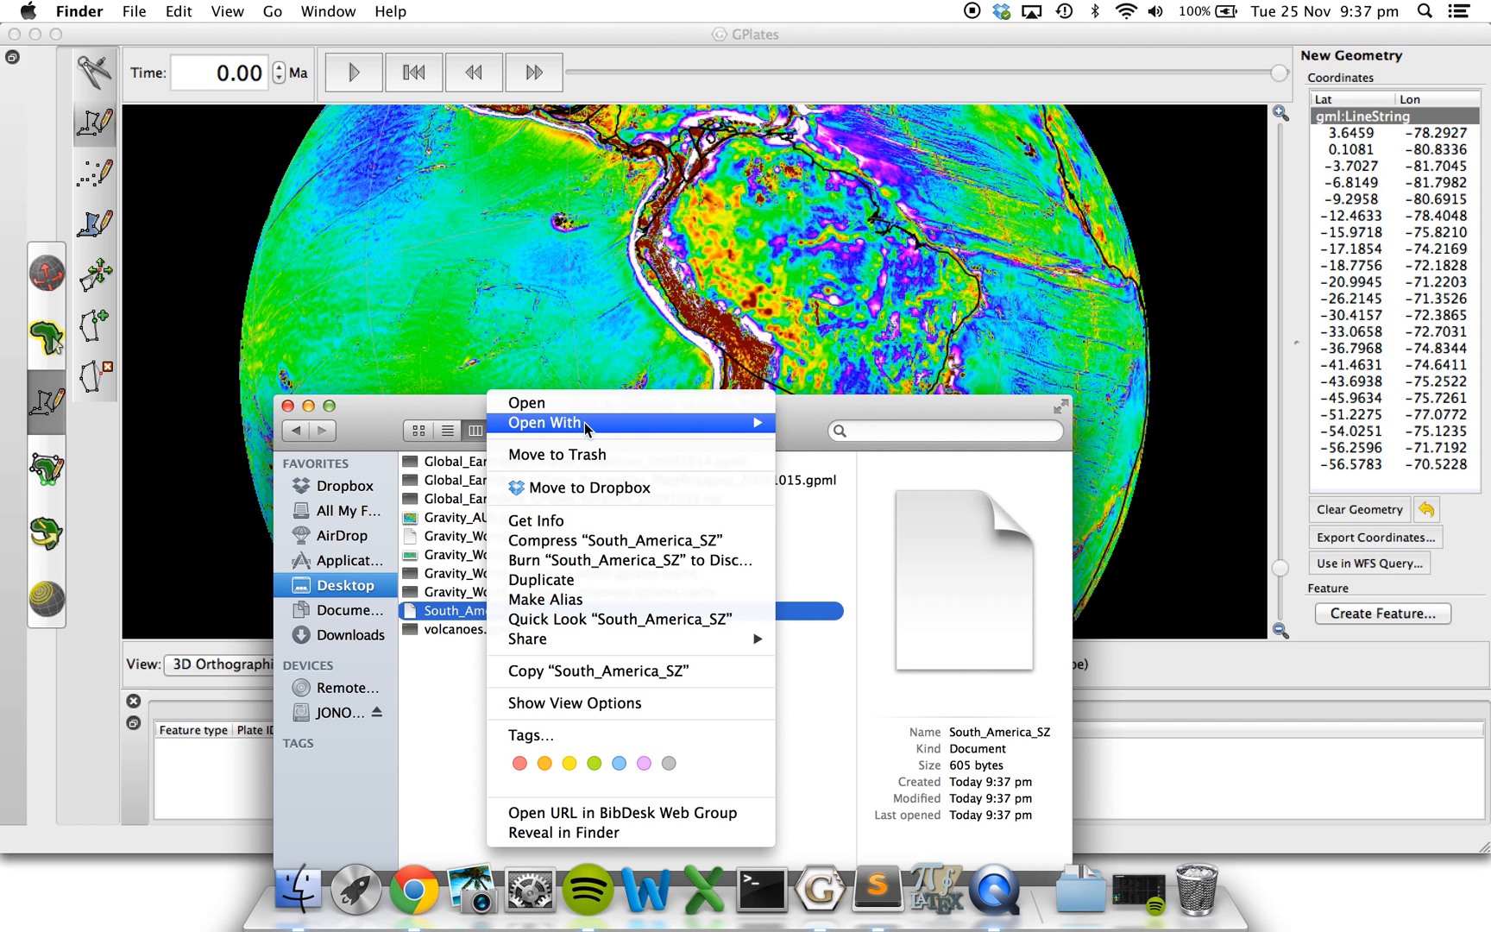
pyautogui.moveTo(586, 427)
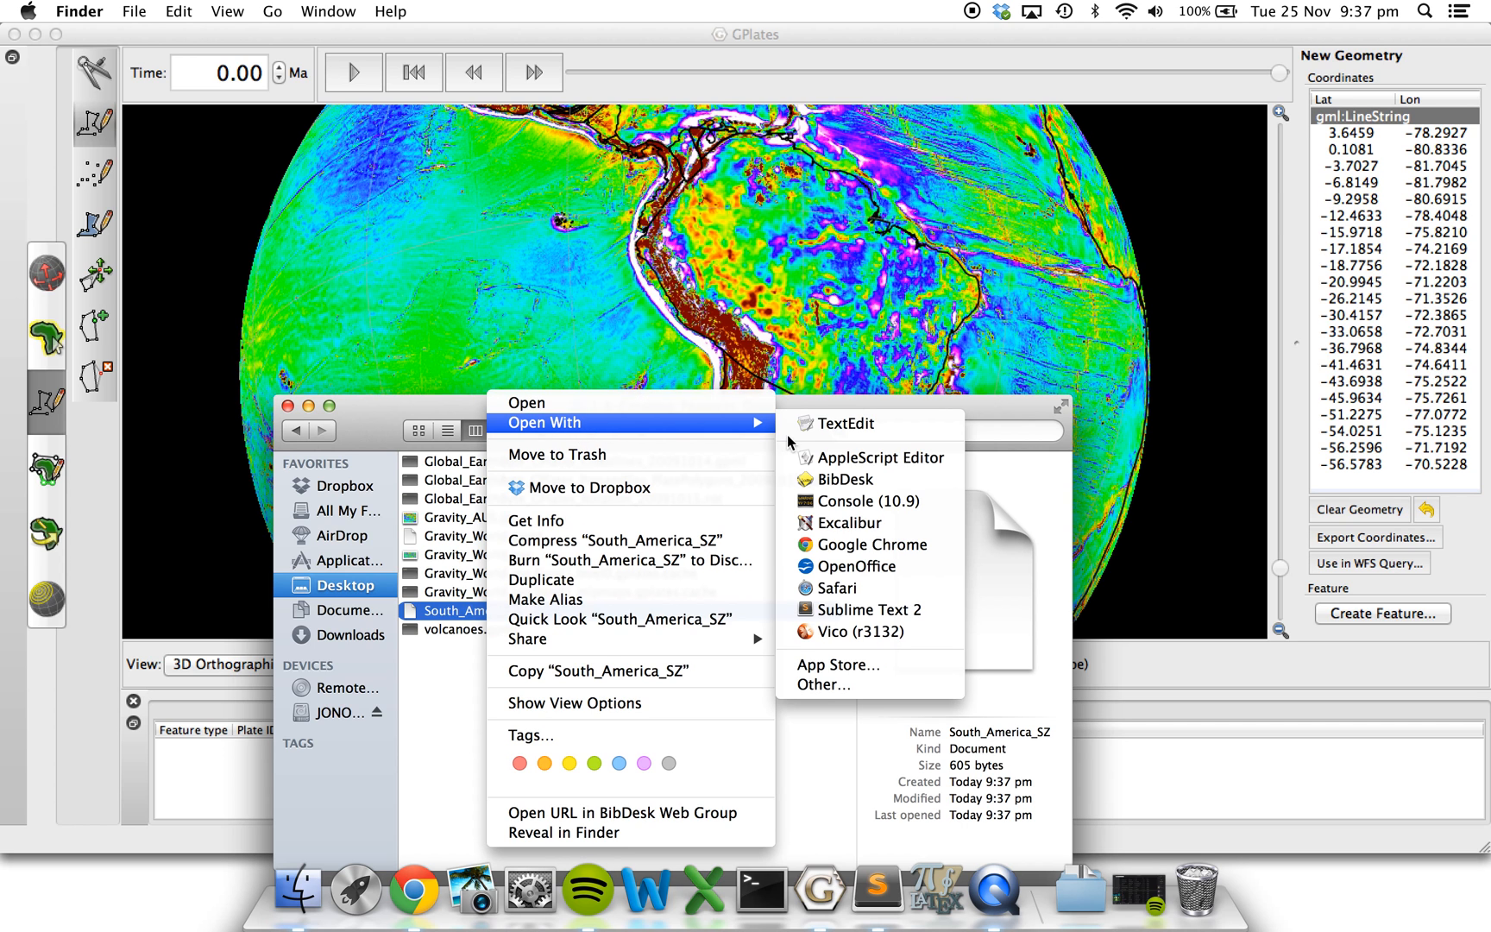
pyautogui.click(875, 611)
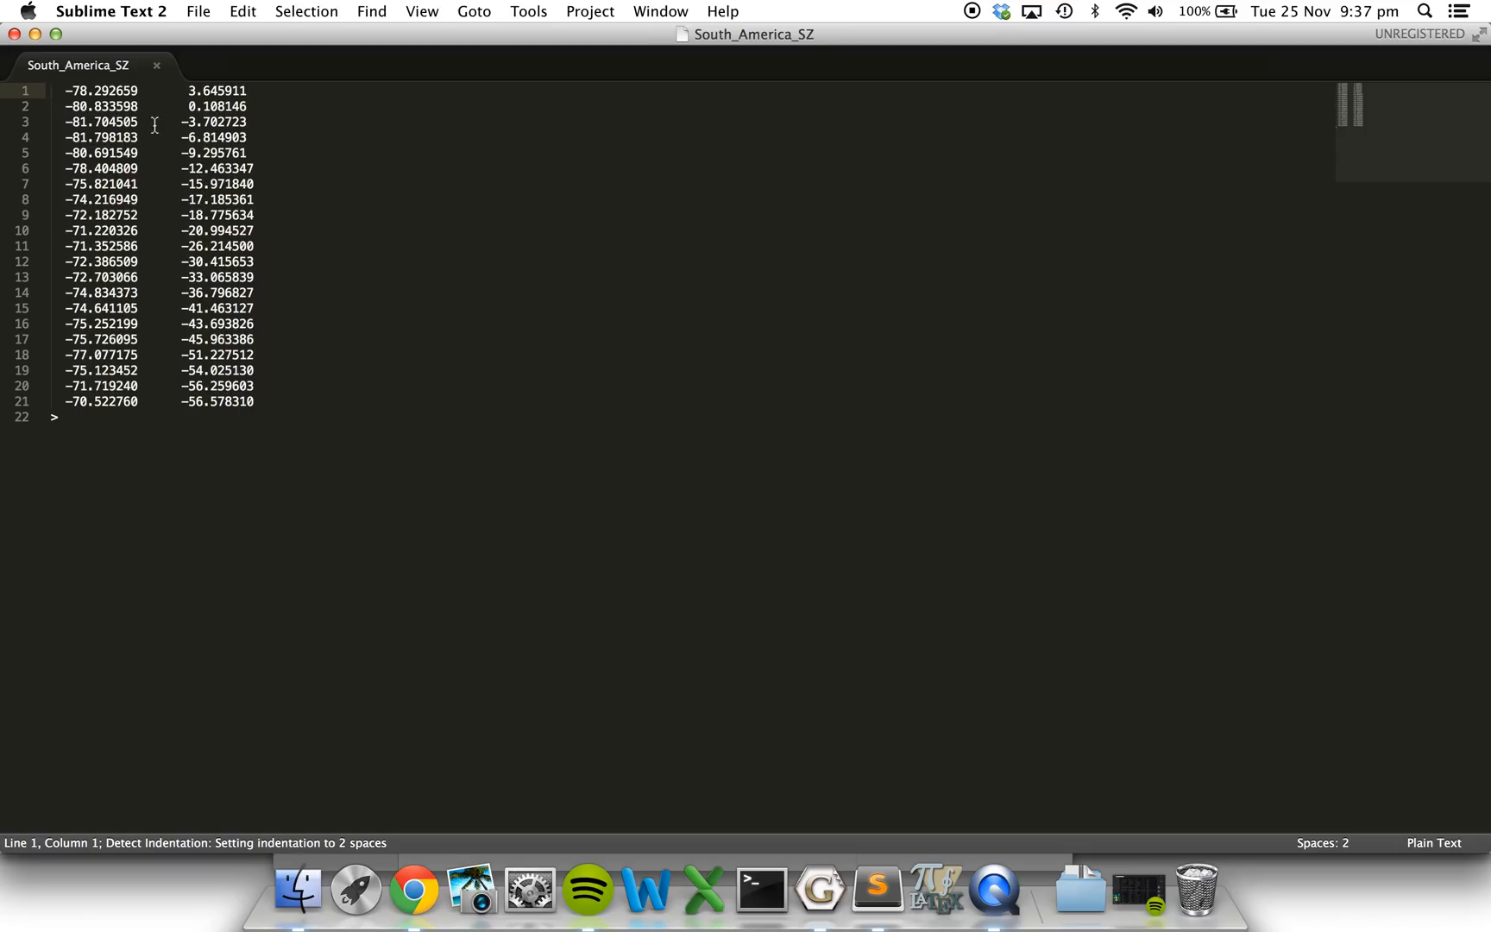
pyautogui.click(14, 34)
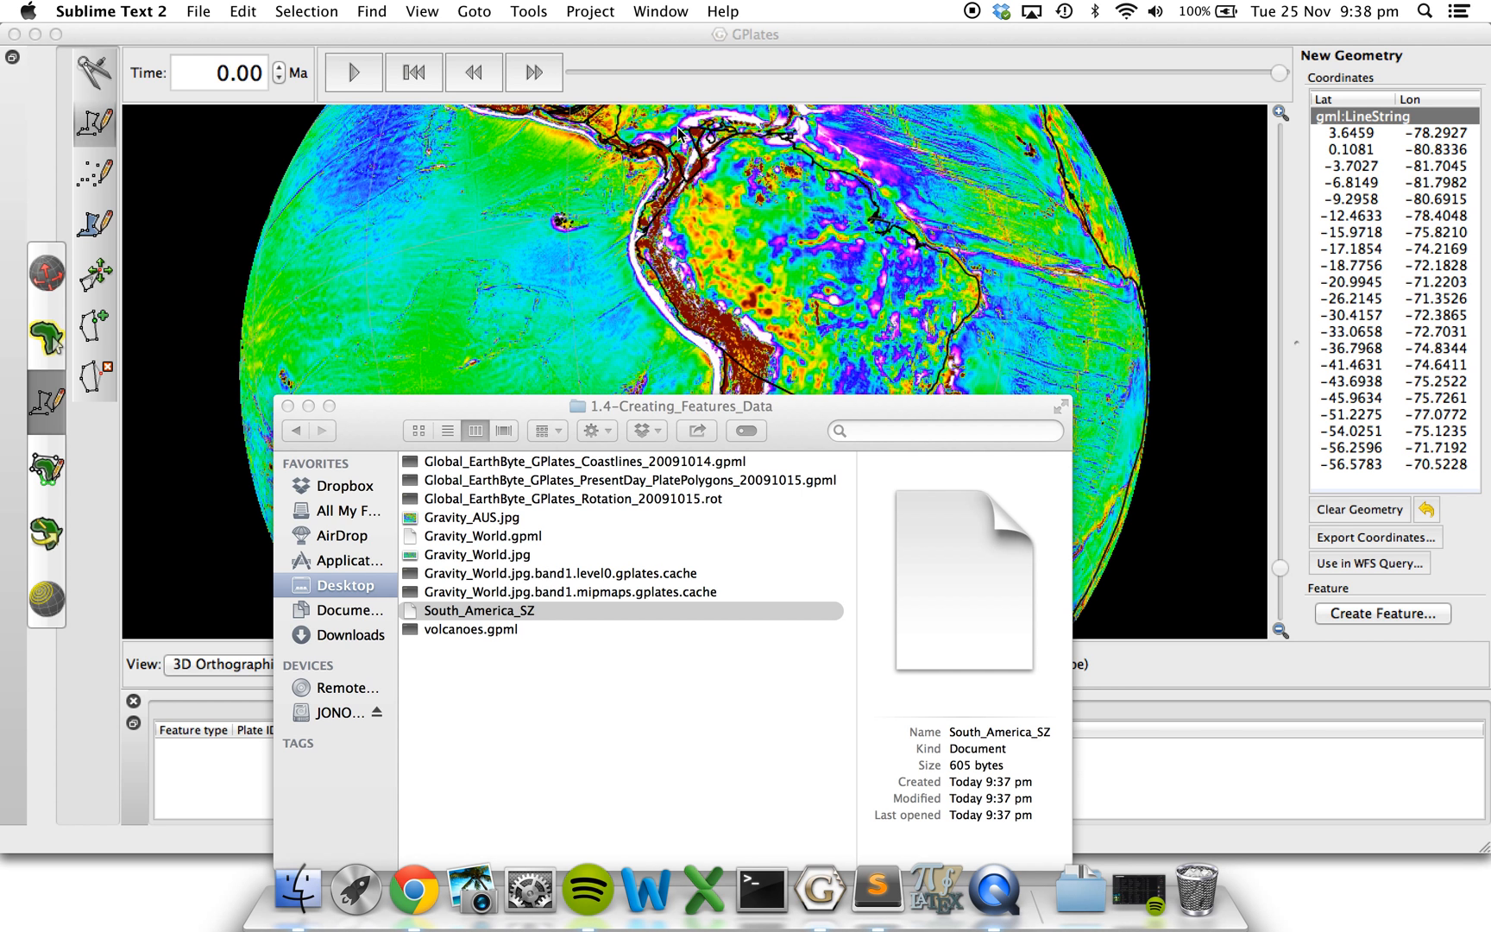
pyautogui.click(605, 287)
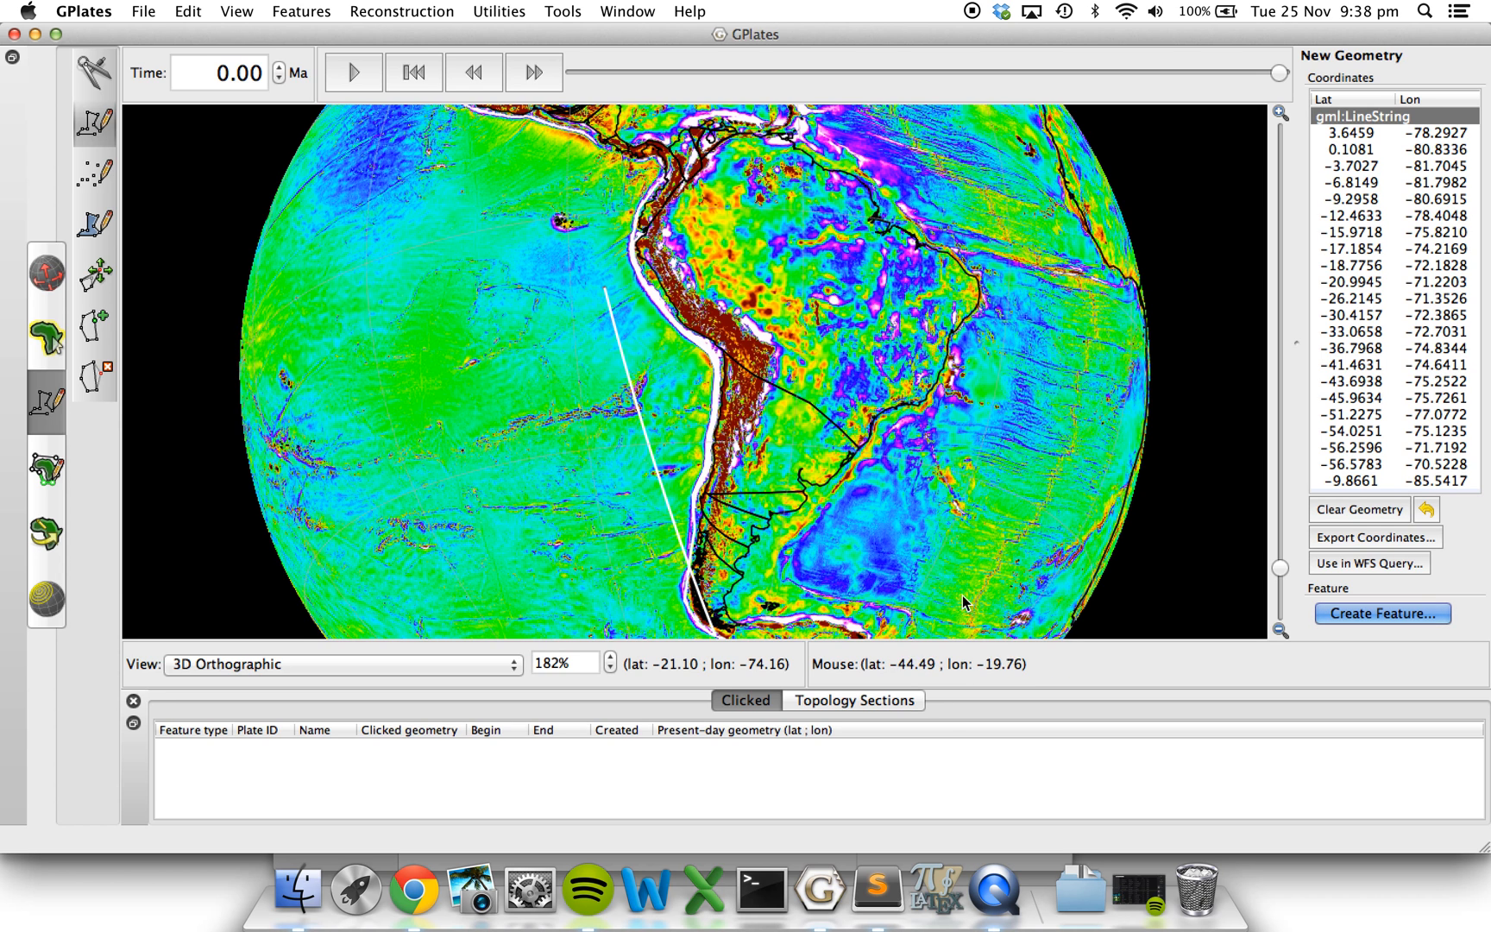
# Delete the stray polyline vertex near latitude -9.9, longitude -85.5, and reactivate polyline digitising.
pyautogui.click(104, 378)
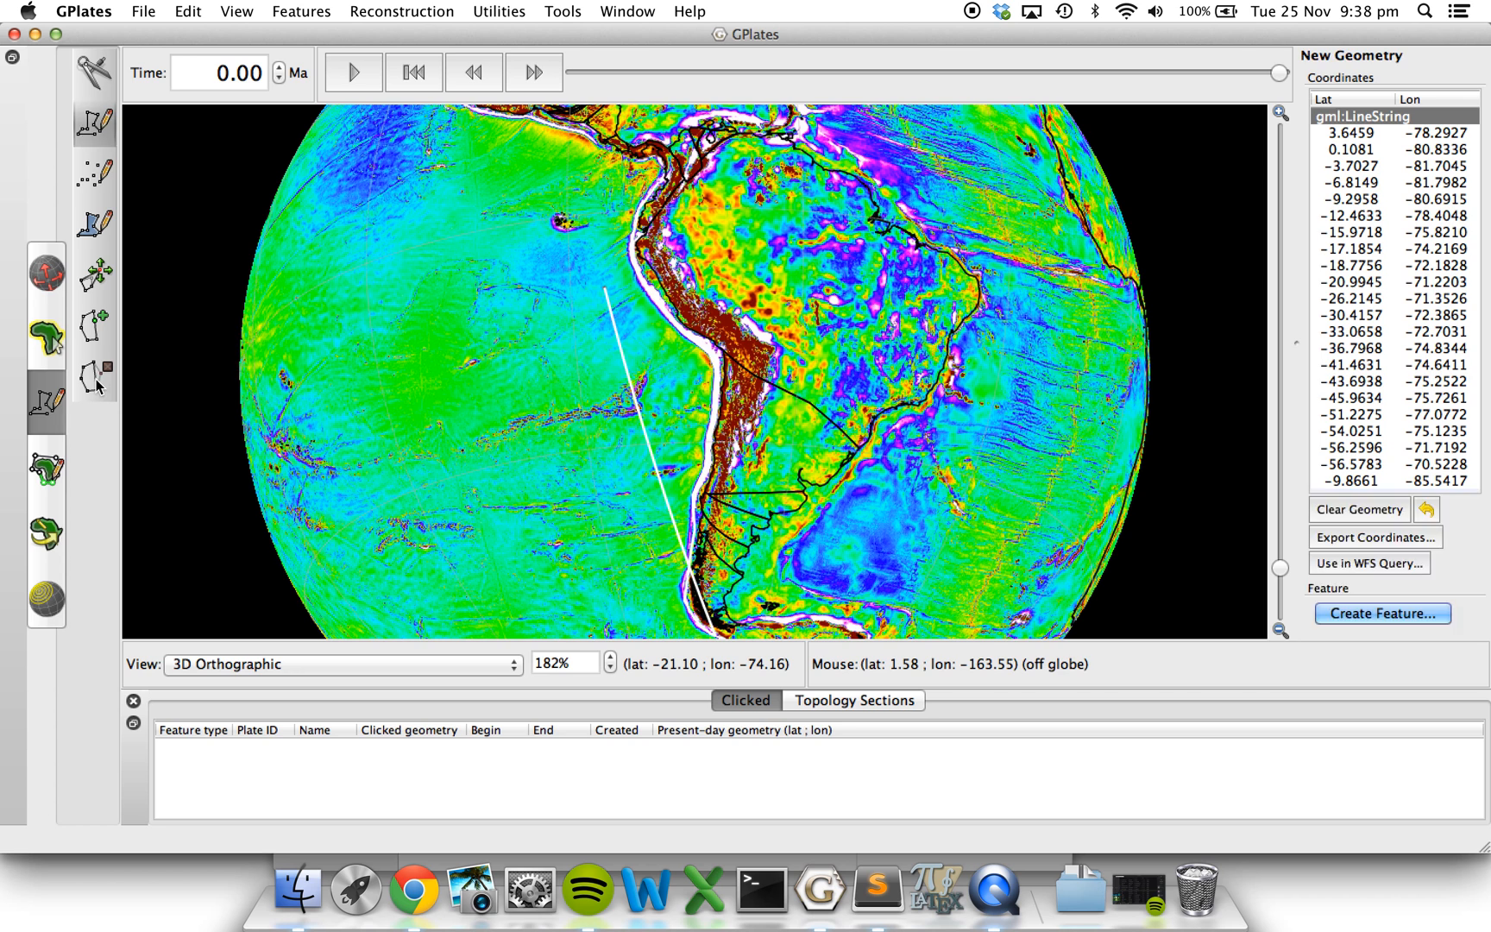
pyautogui.click(605, 290)
pyautogui.click(100, 125)
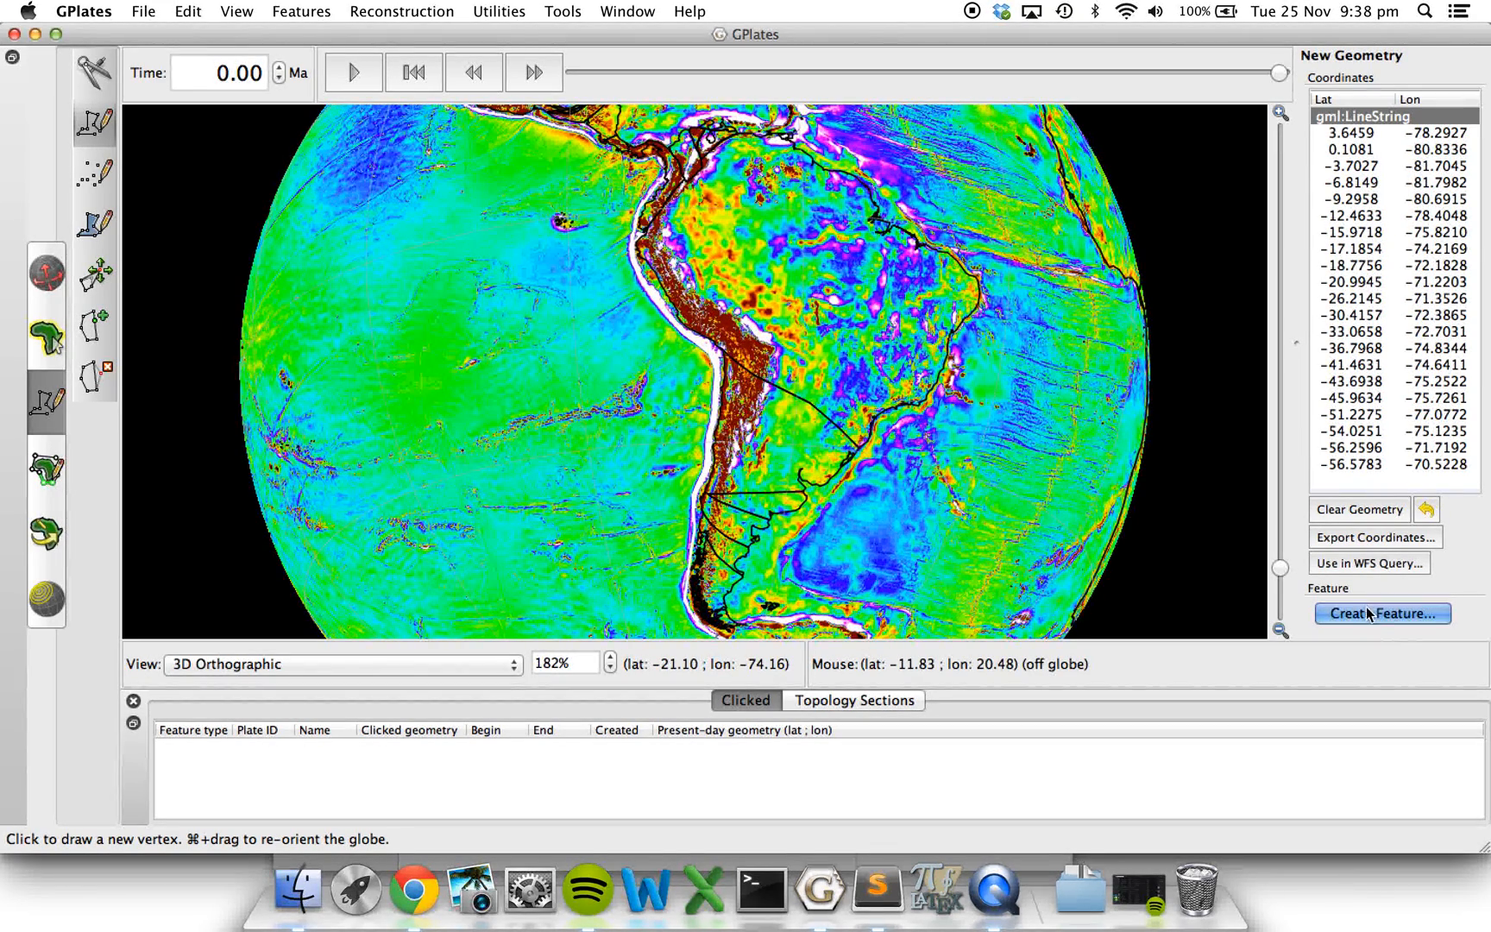
# Start creating a feature from the trench polyline with the feature type gpml:SubductionZone.
pyautogui.click(1355, 615)
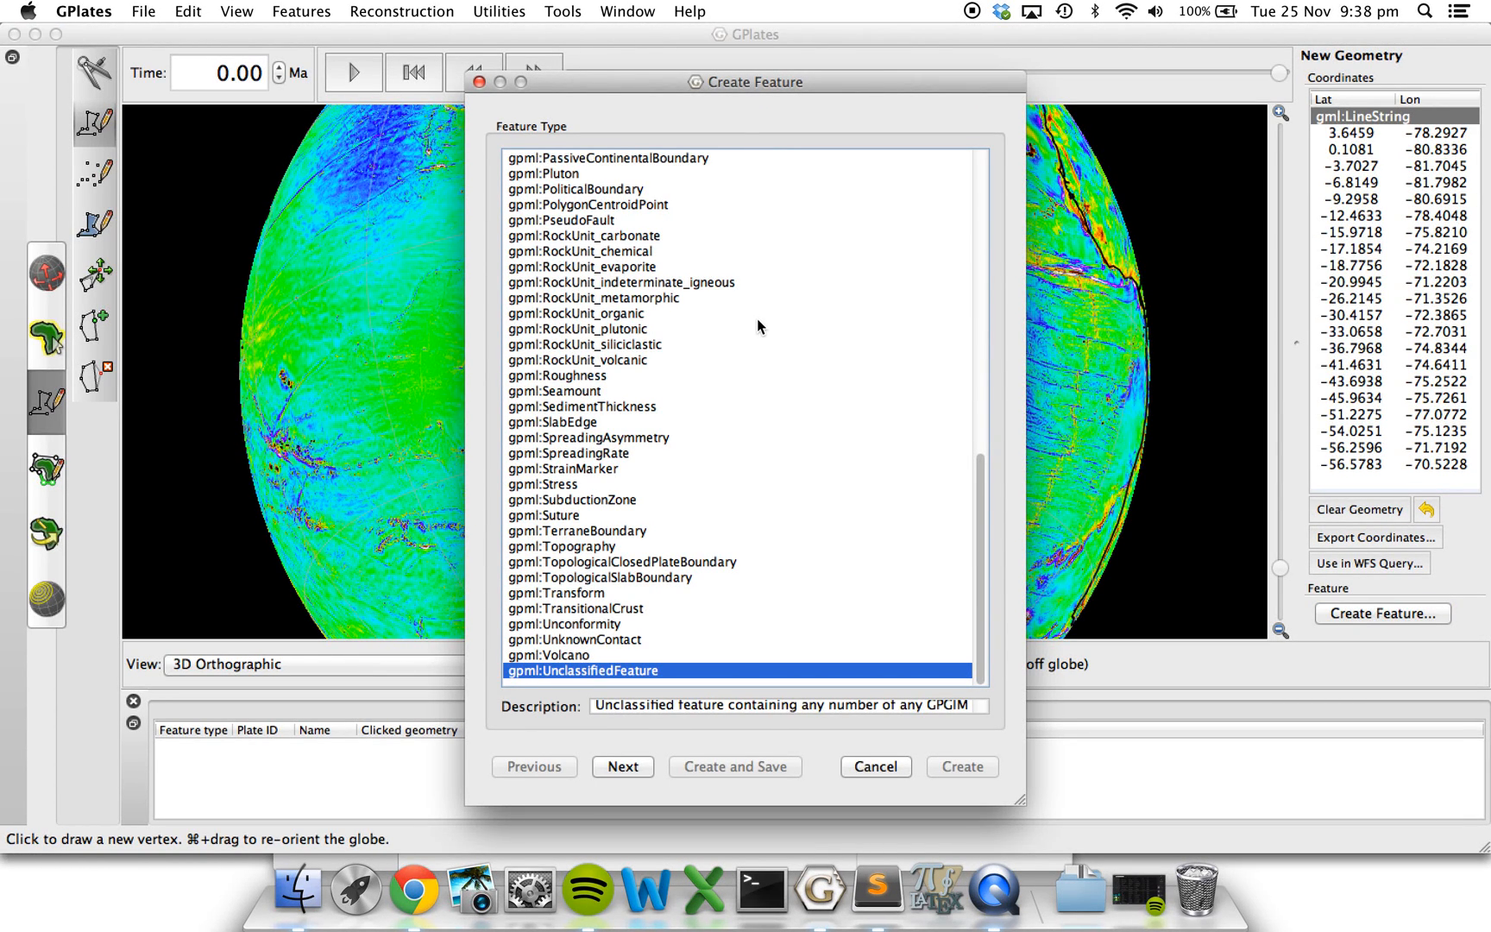
pyautogui.scroll(5, 757, 320)
pyautogui.scroll(-5, 758, 320)
pyautogui.click(595, 500)
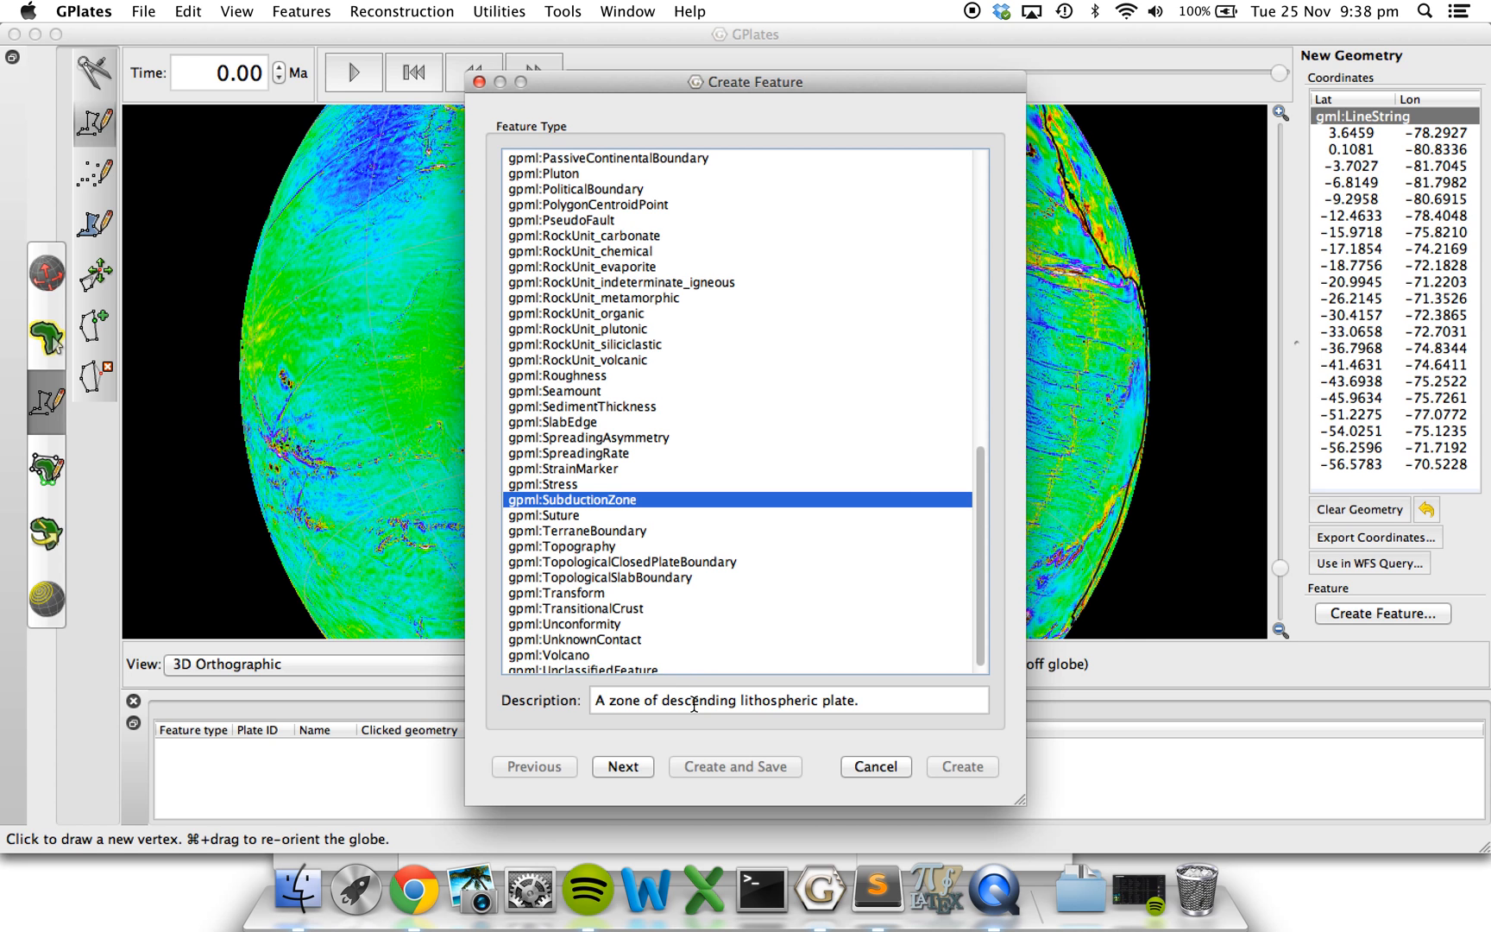
pyautogui.click(623, 766)
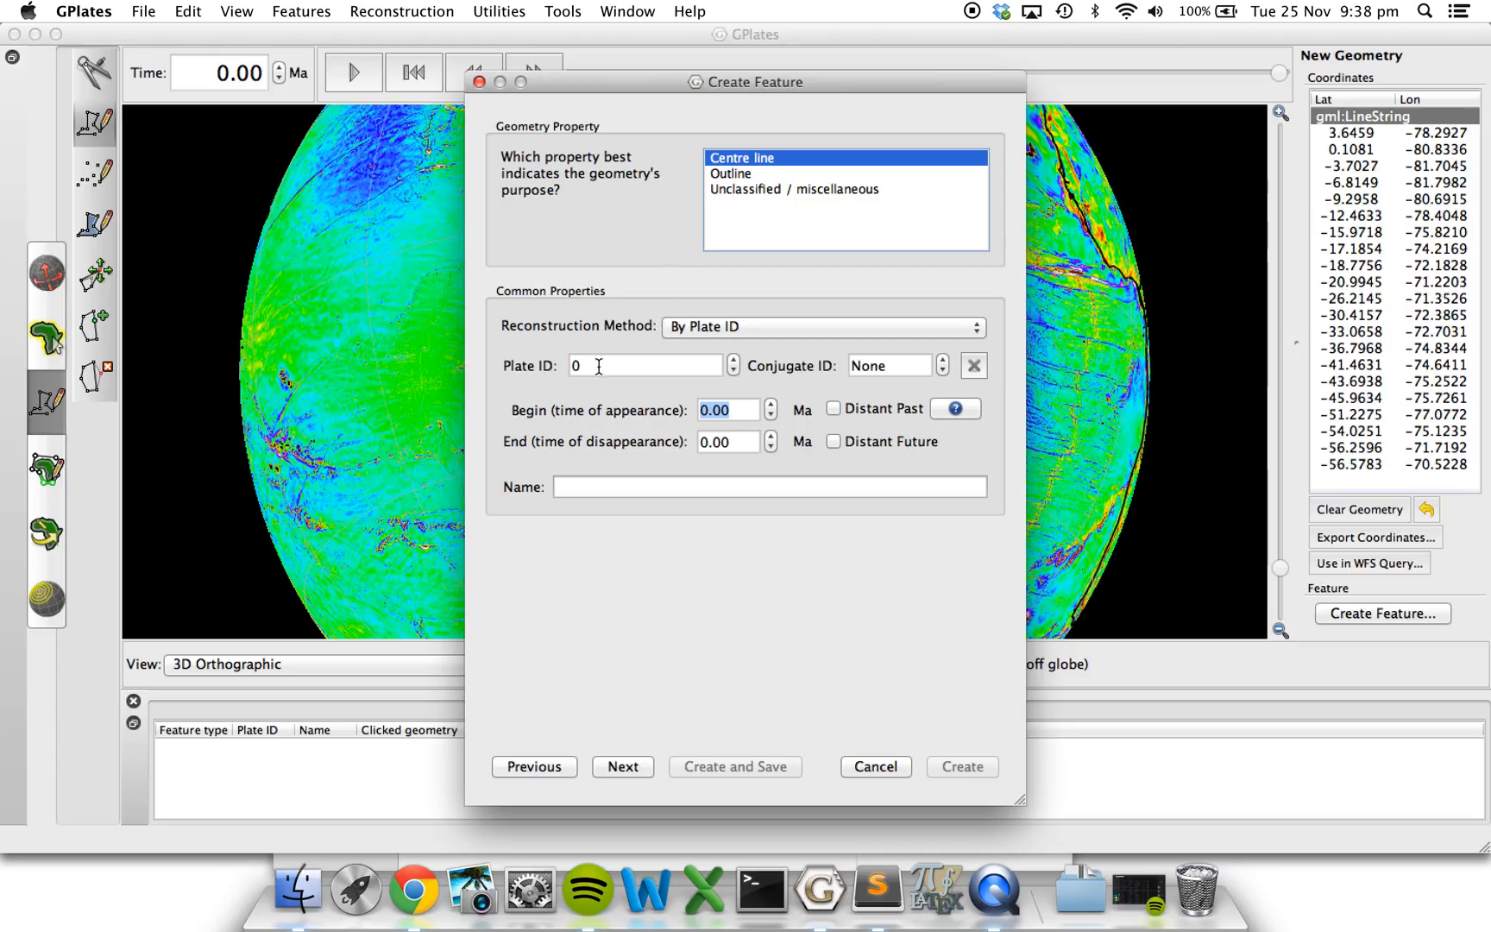
# Set the feature's plate ID to 201140, its begin time to 140 Ma and its end time to Distant Future.
pyautogui.click(572, 366)
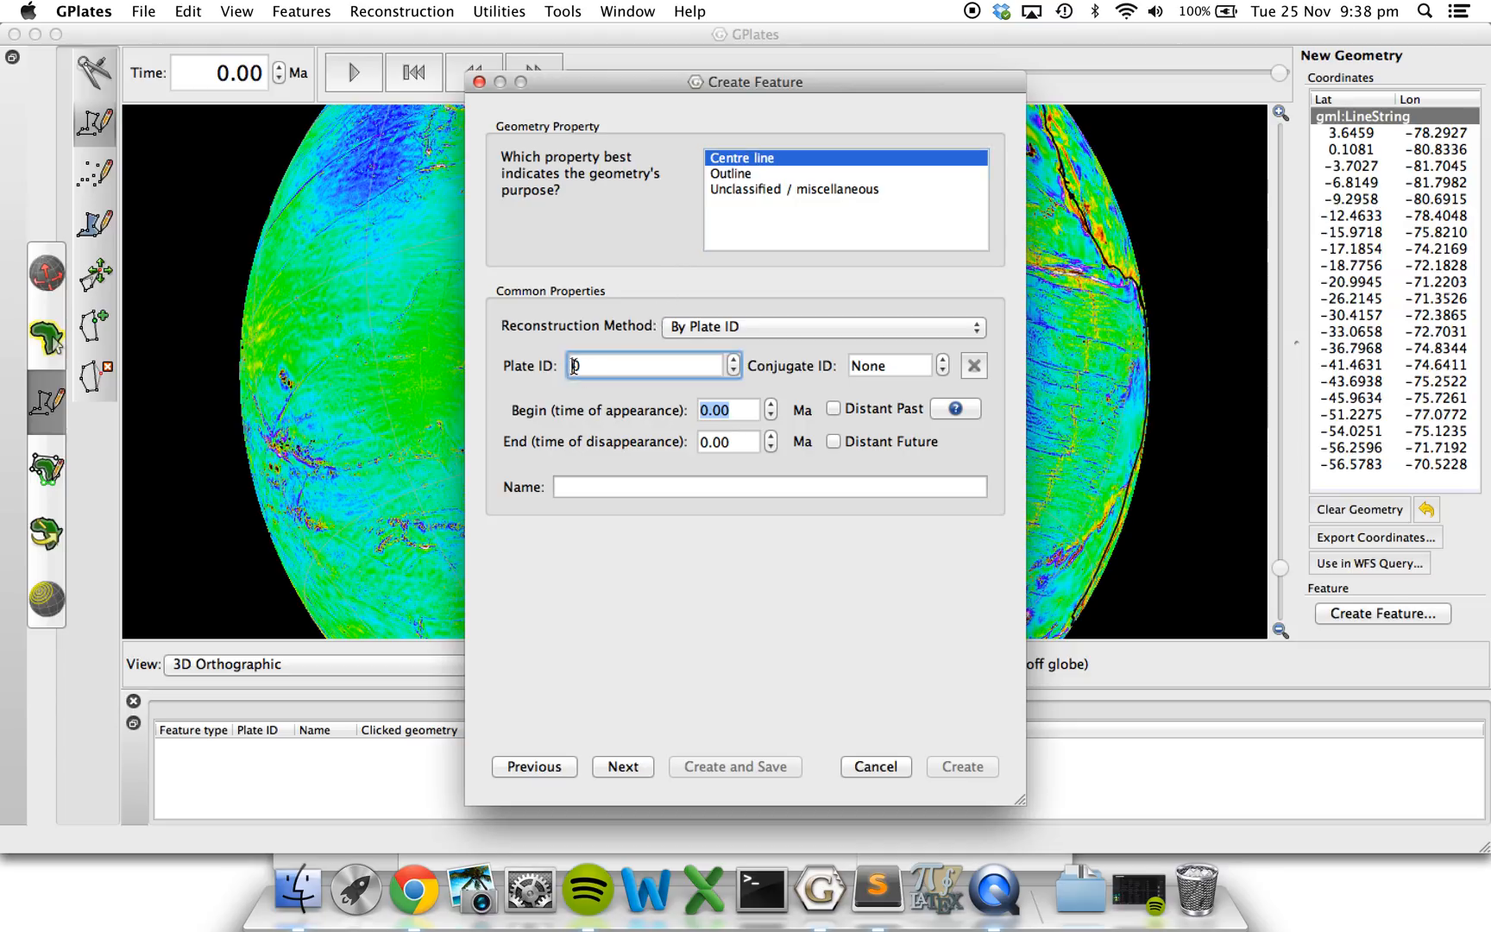
pyautogui.write('2')
pyautogui.click(623, 363)
pyautogui.write('1')
pyautogui.write('140')
pyautogui.click(707, 411)
pyautogui.write('14')
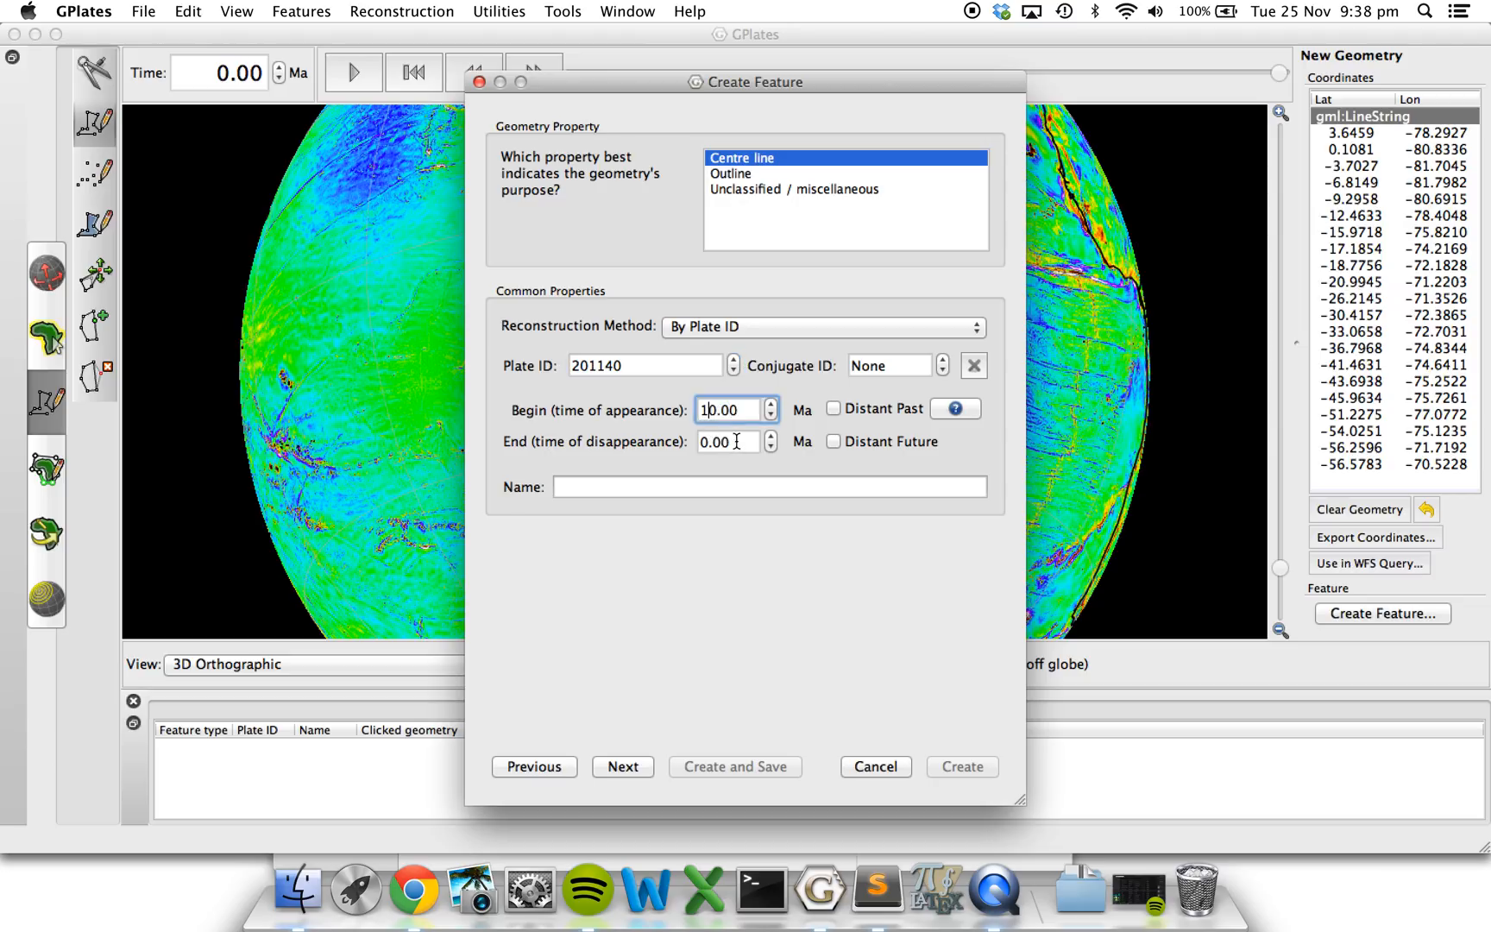
pyautogui.click(834, 441)
# Name the feature "South American Subduction Zone" and proceed to its property list.
pyautogui.click(583, 489)
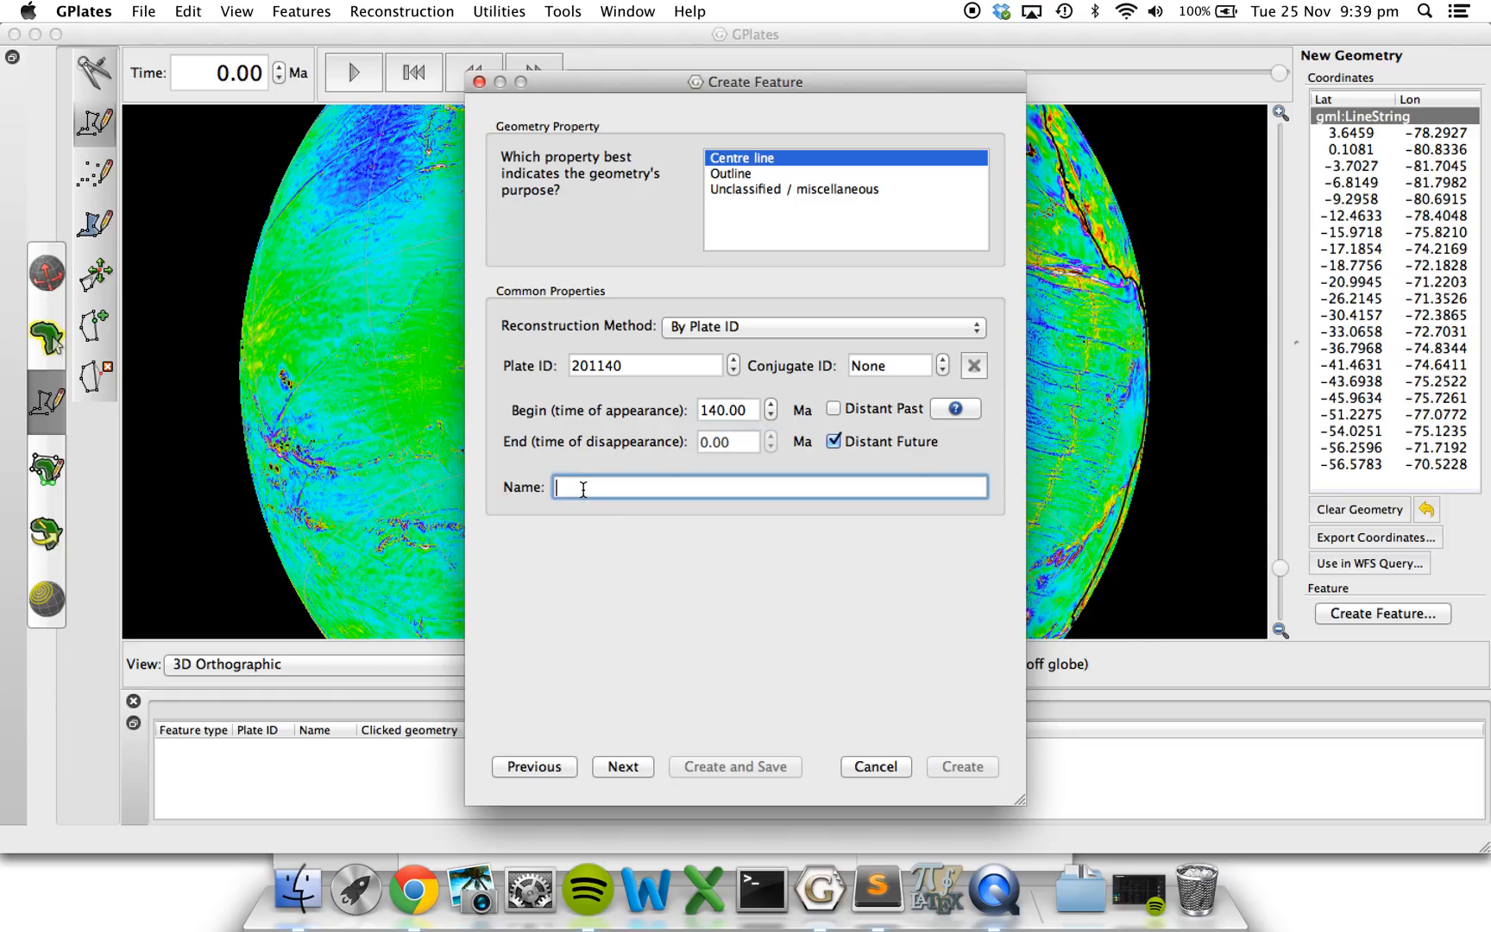
pyautogui.write('South American Sunbduction X')
pyautogui.press('BackSpace')
pyautogui.write('Zone')
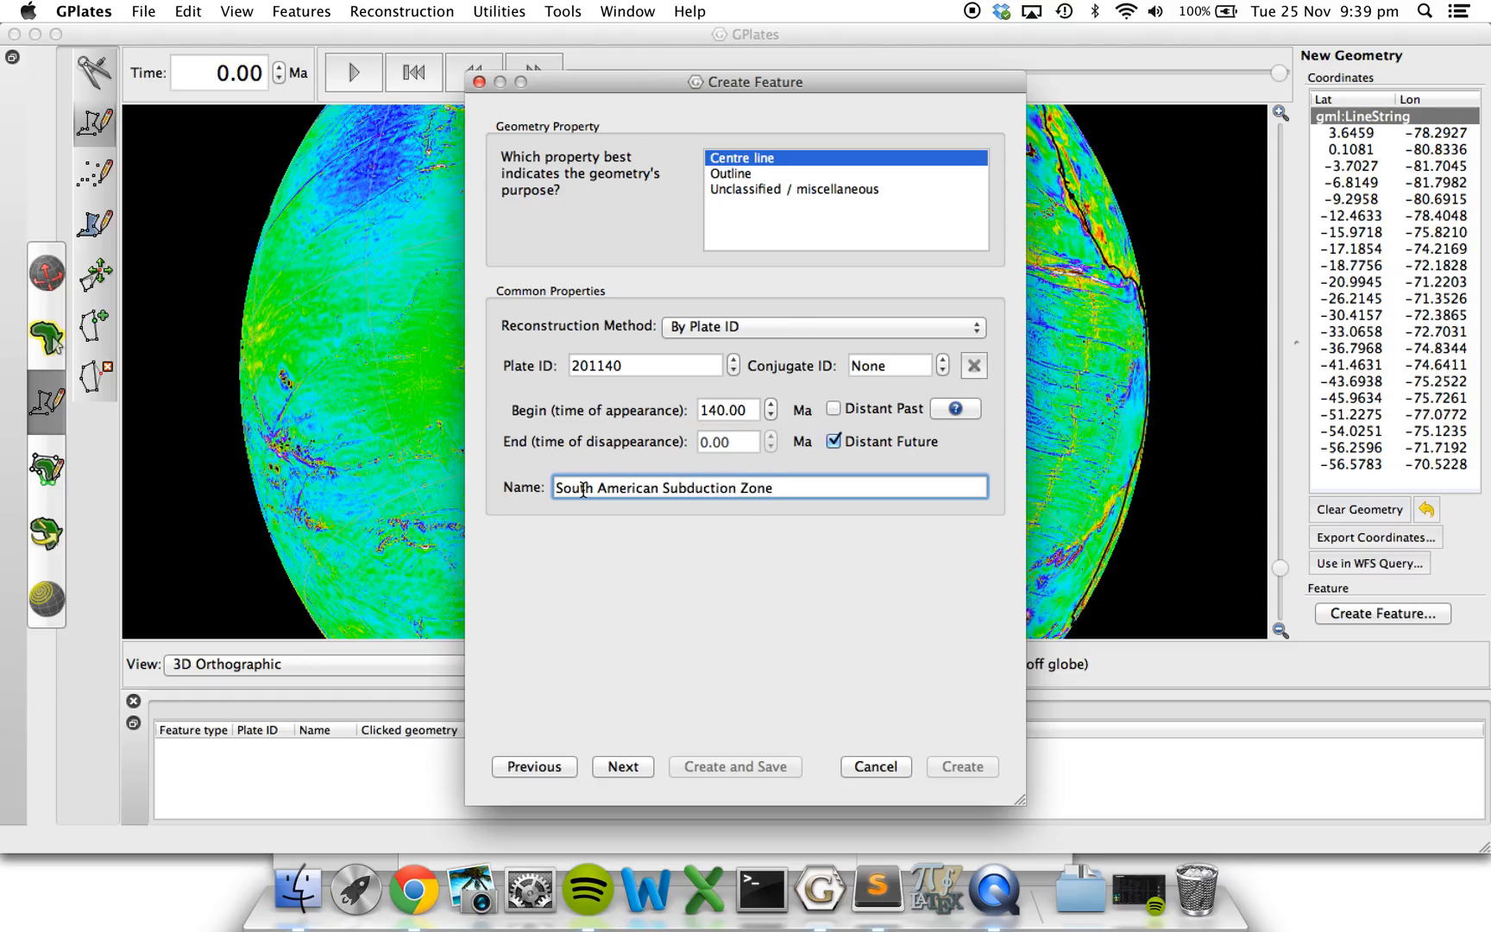
pyautogui.click(621, 767)
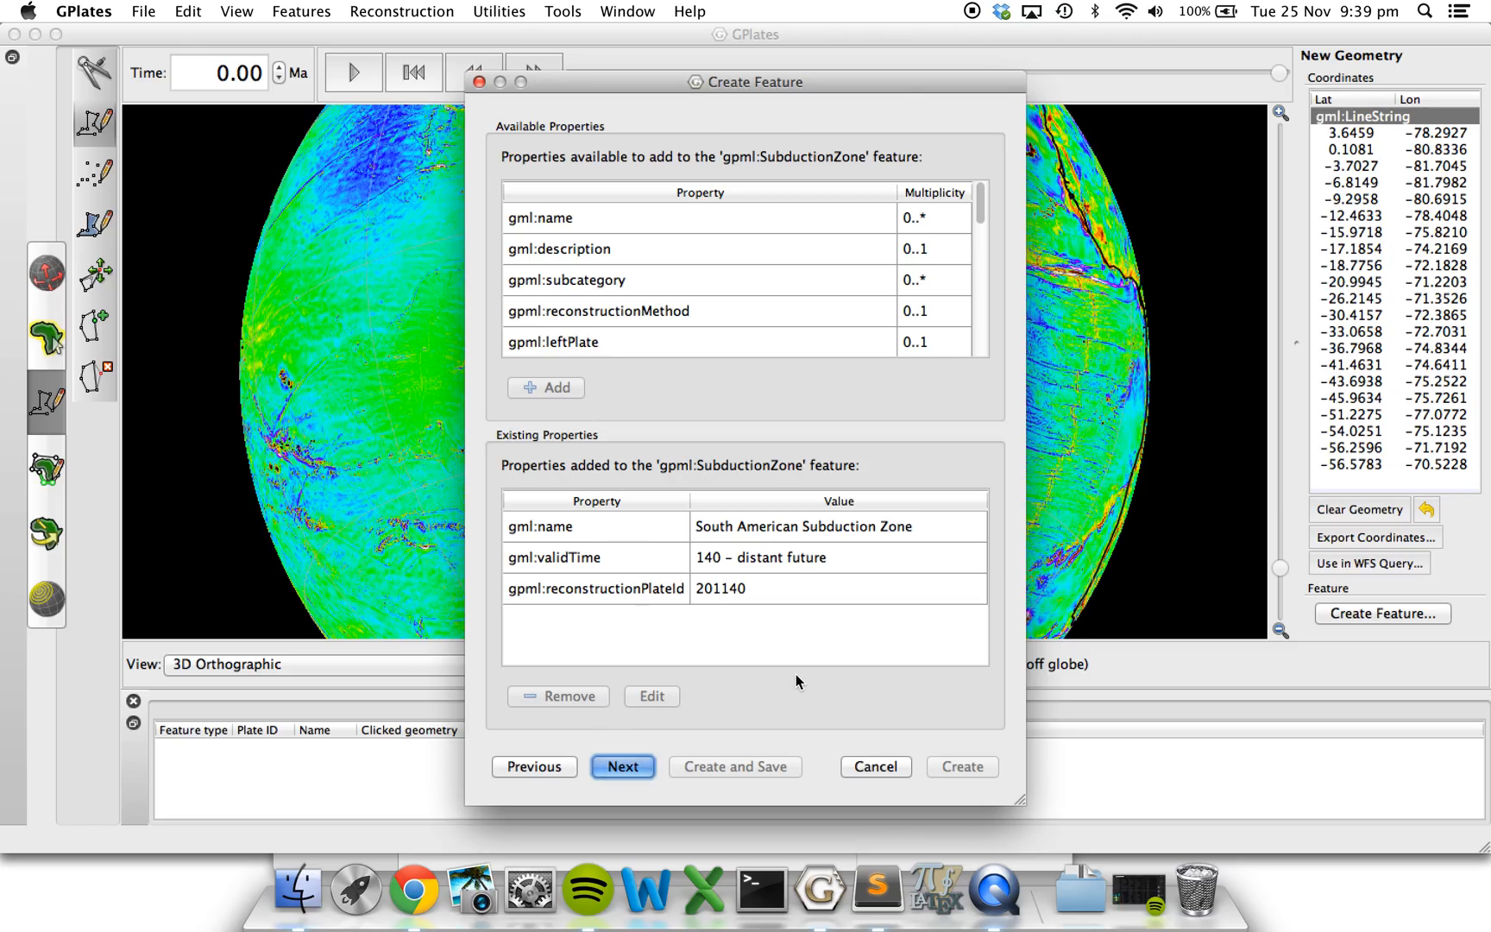
# Accept the listed properties and create the feature in a new feature collection.
pyautogui.click(607, 763)
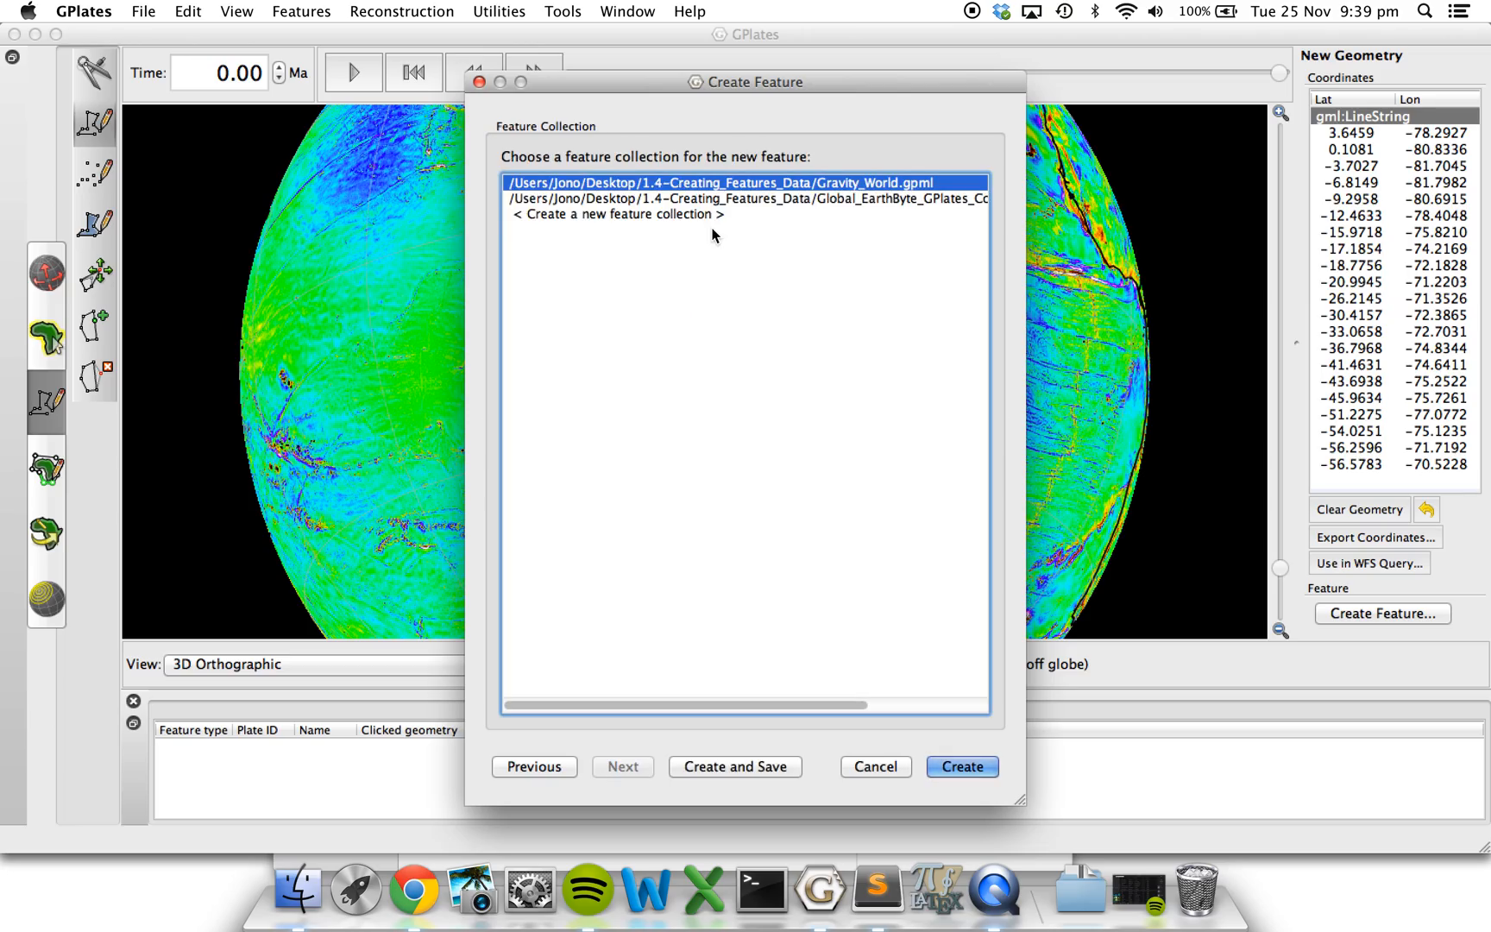
pyautogui.click(691, 214)
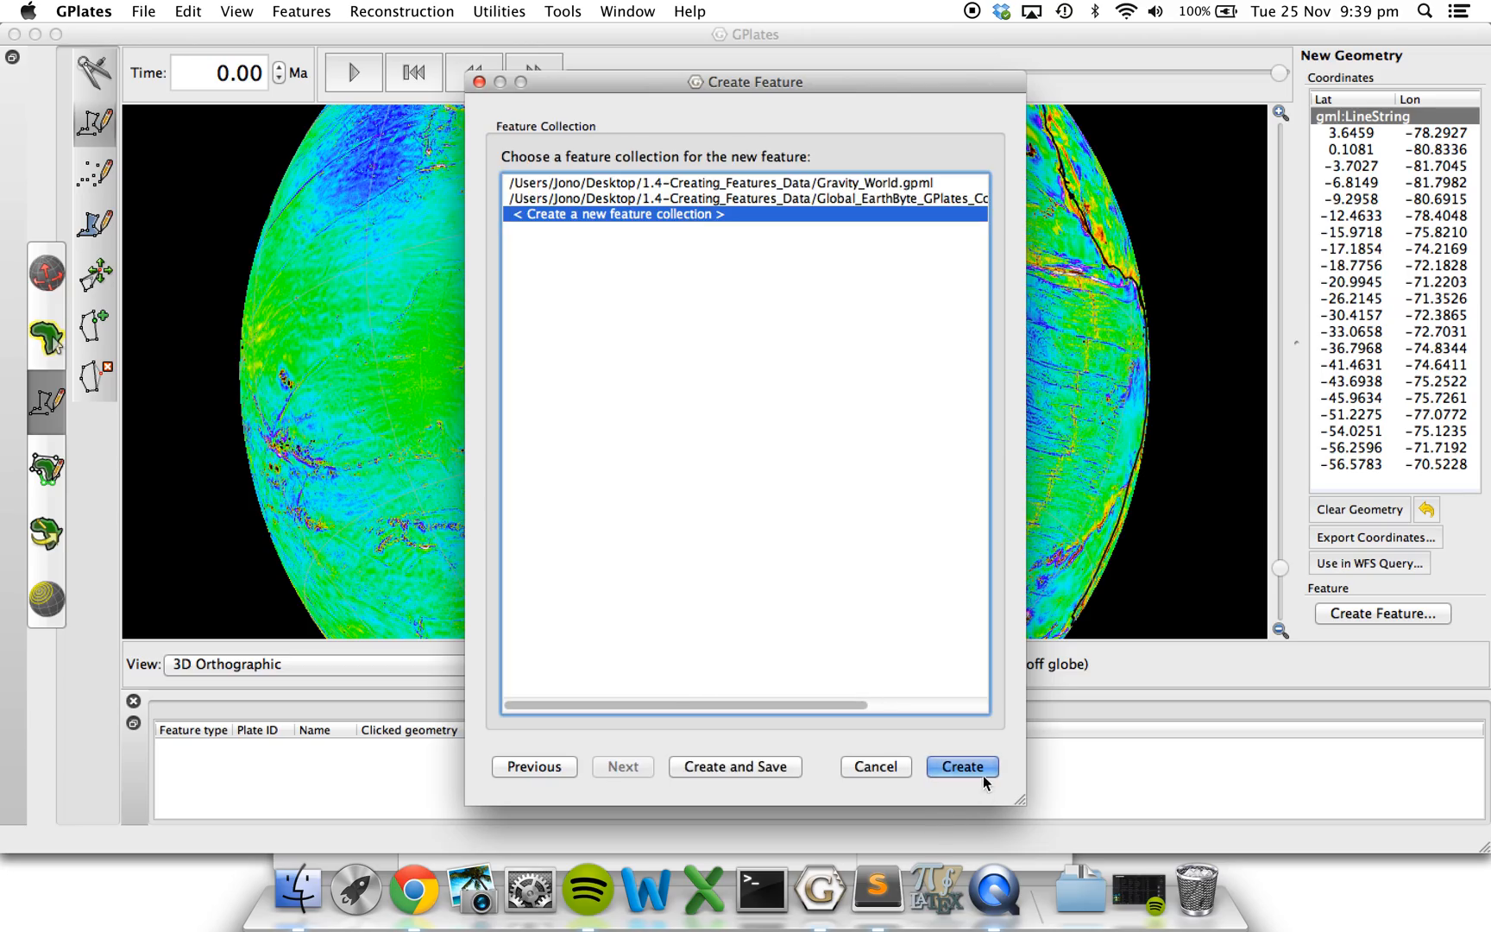
pyautogui.click(961, 767)
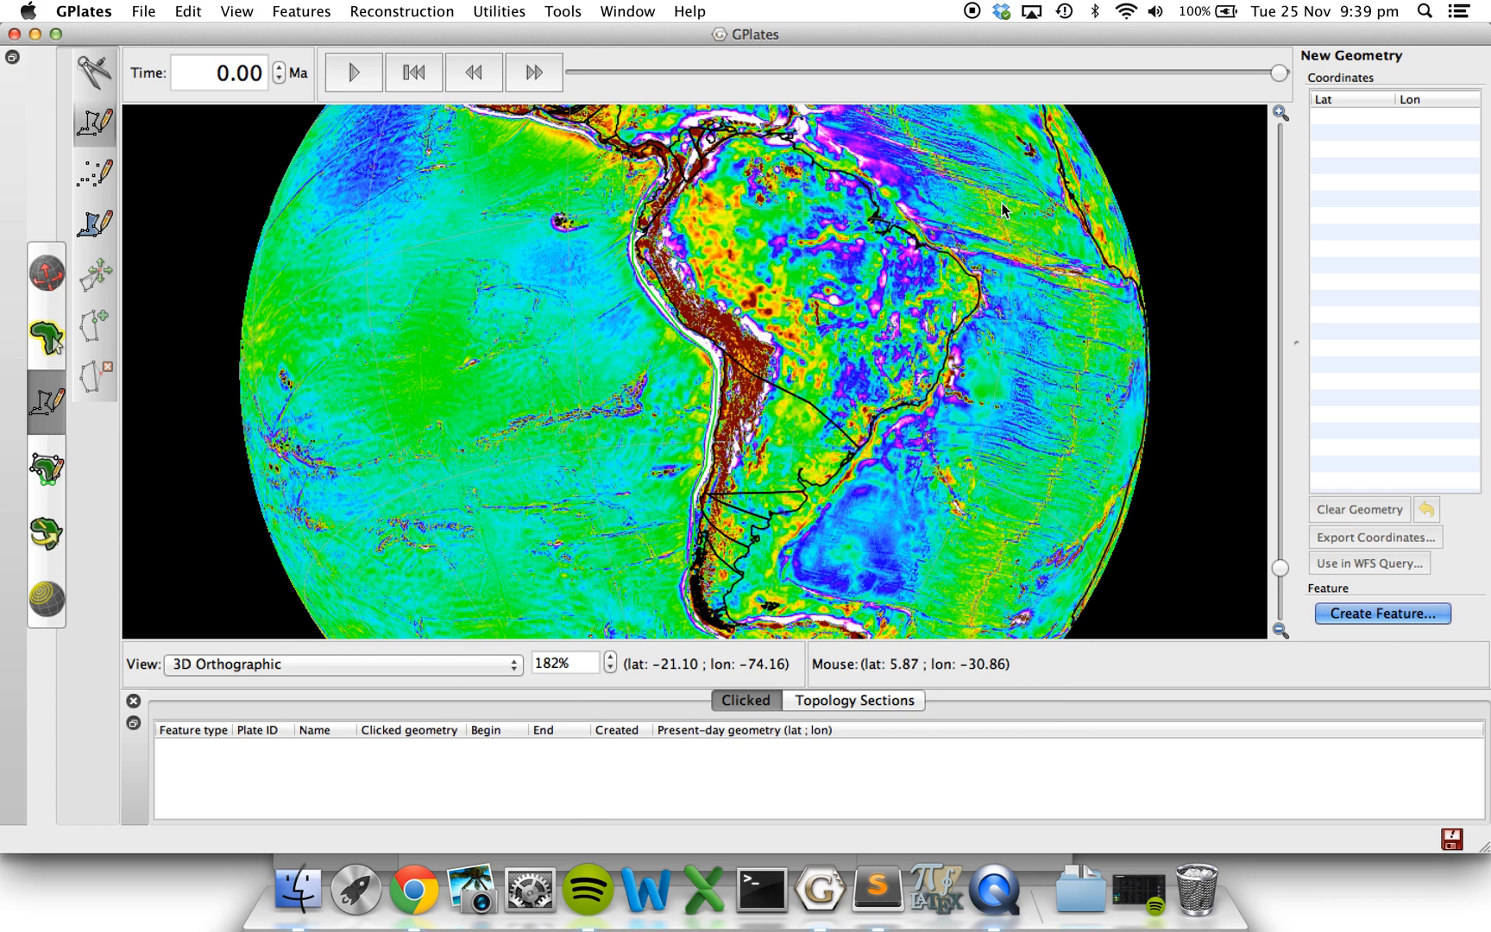
# Toggle the visibility of the new feature collection's layer off and on to check its line on the globe.
pyautogui.hotkey('ctrl', 'Up')
pyautogui.click(1377, 205)
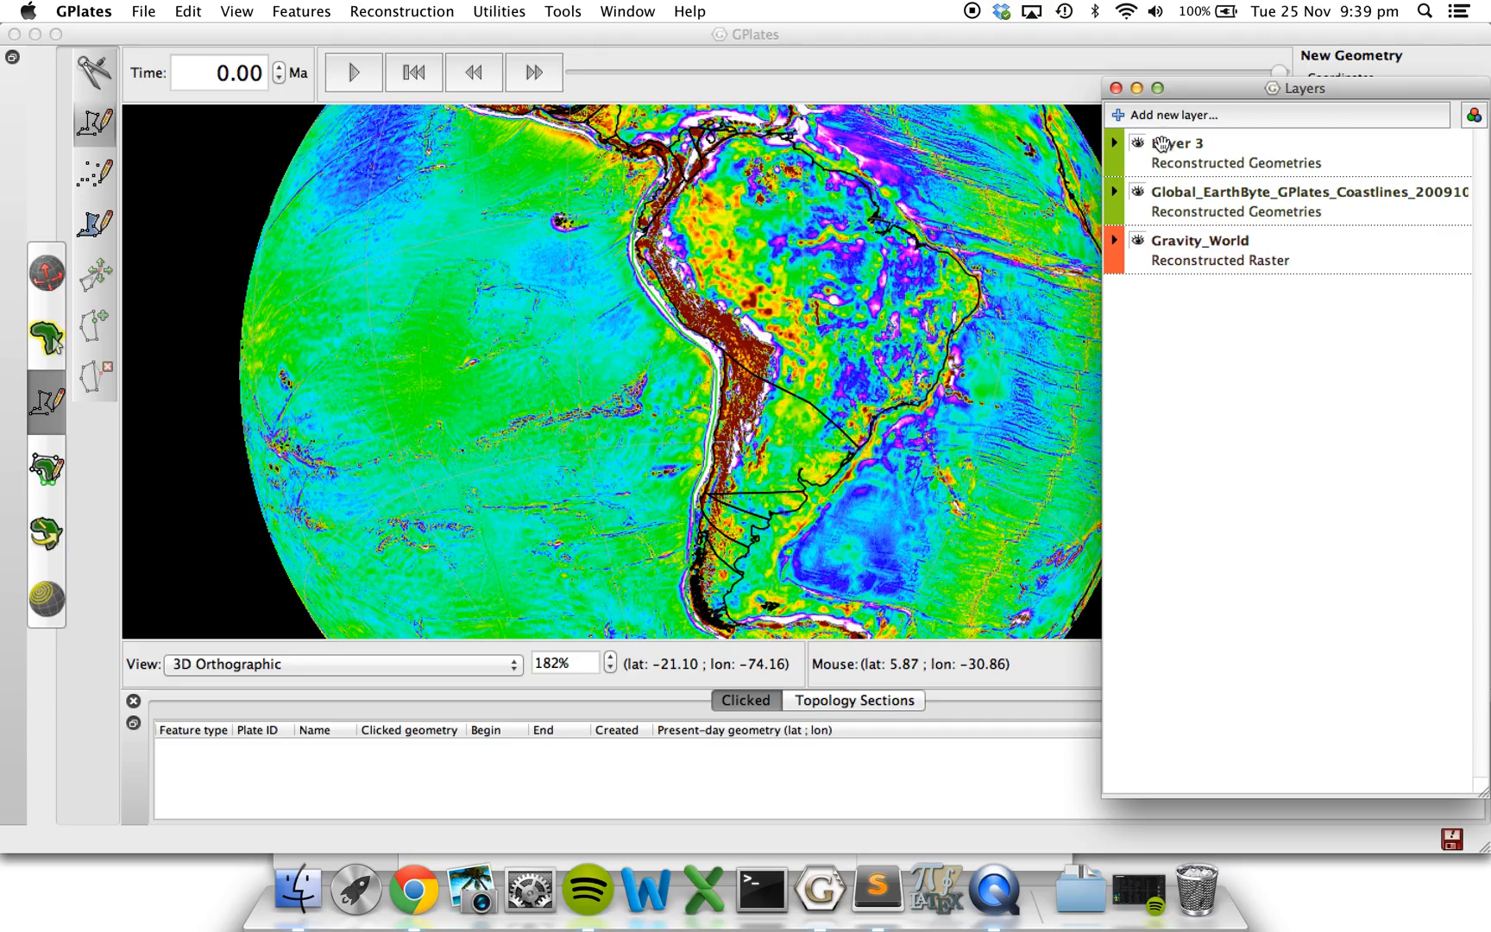
pyautogui.click(1140, 145)
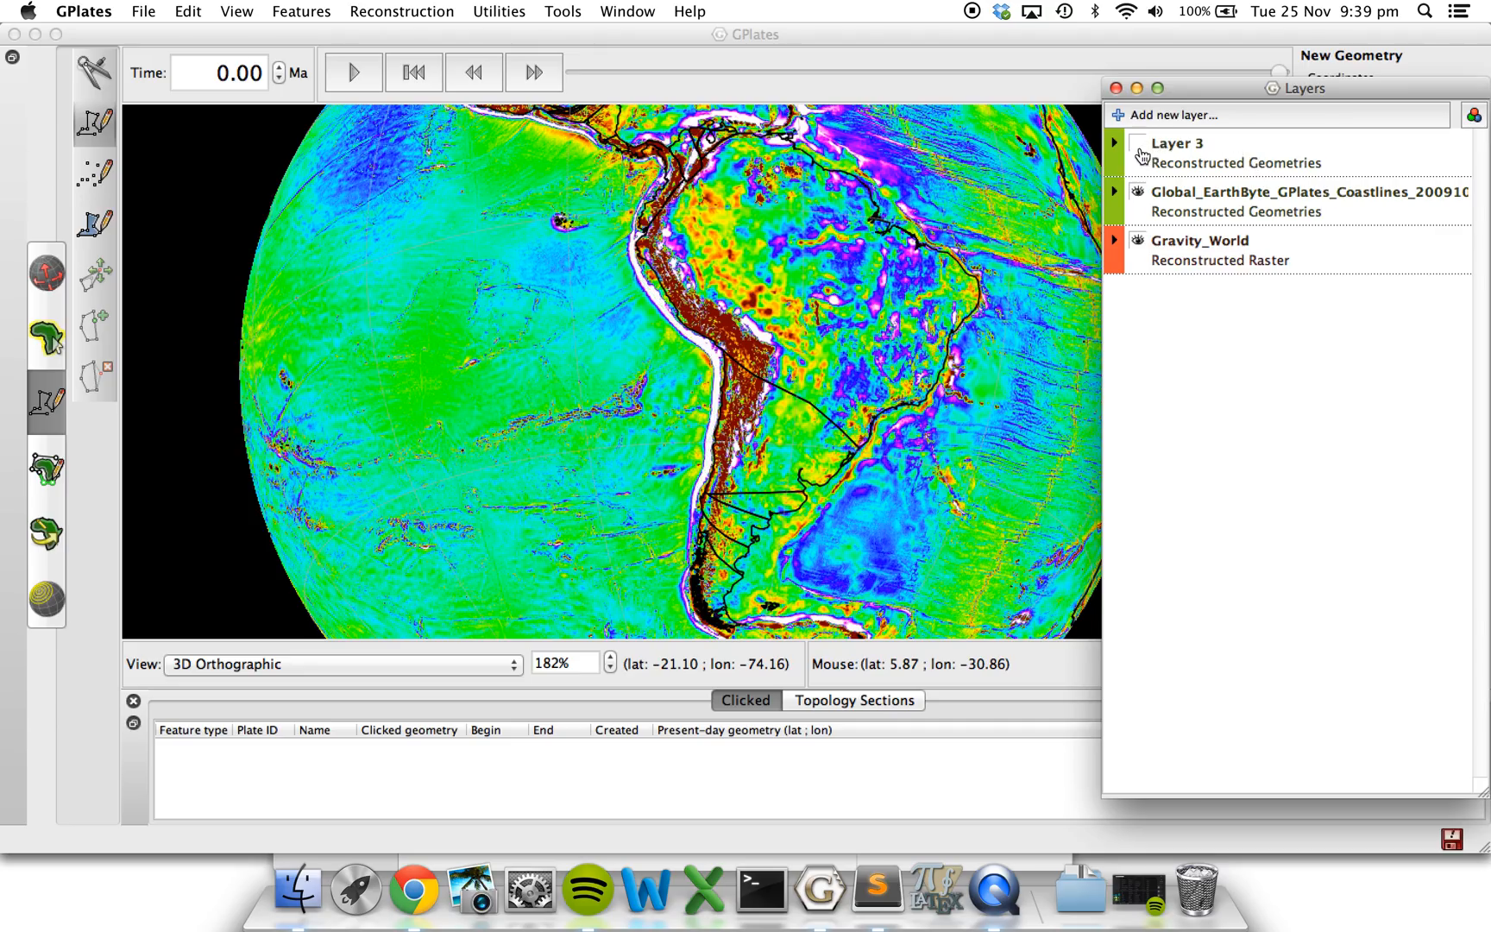
pyautogui.click(1139, 147)
pyautogui.click(1140, 147)
pyautogui.click(1140, 146)
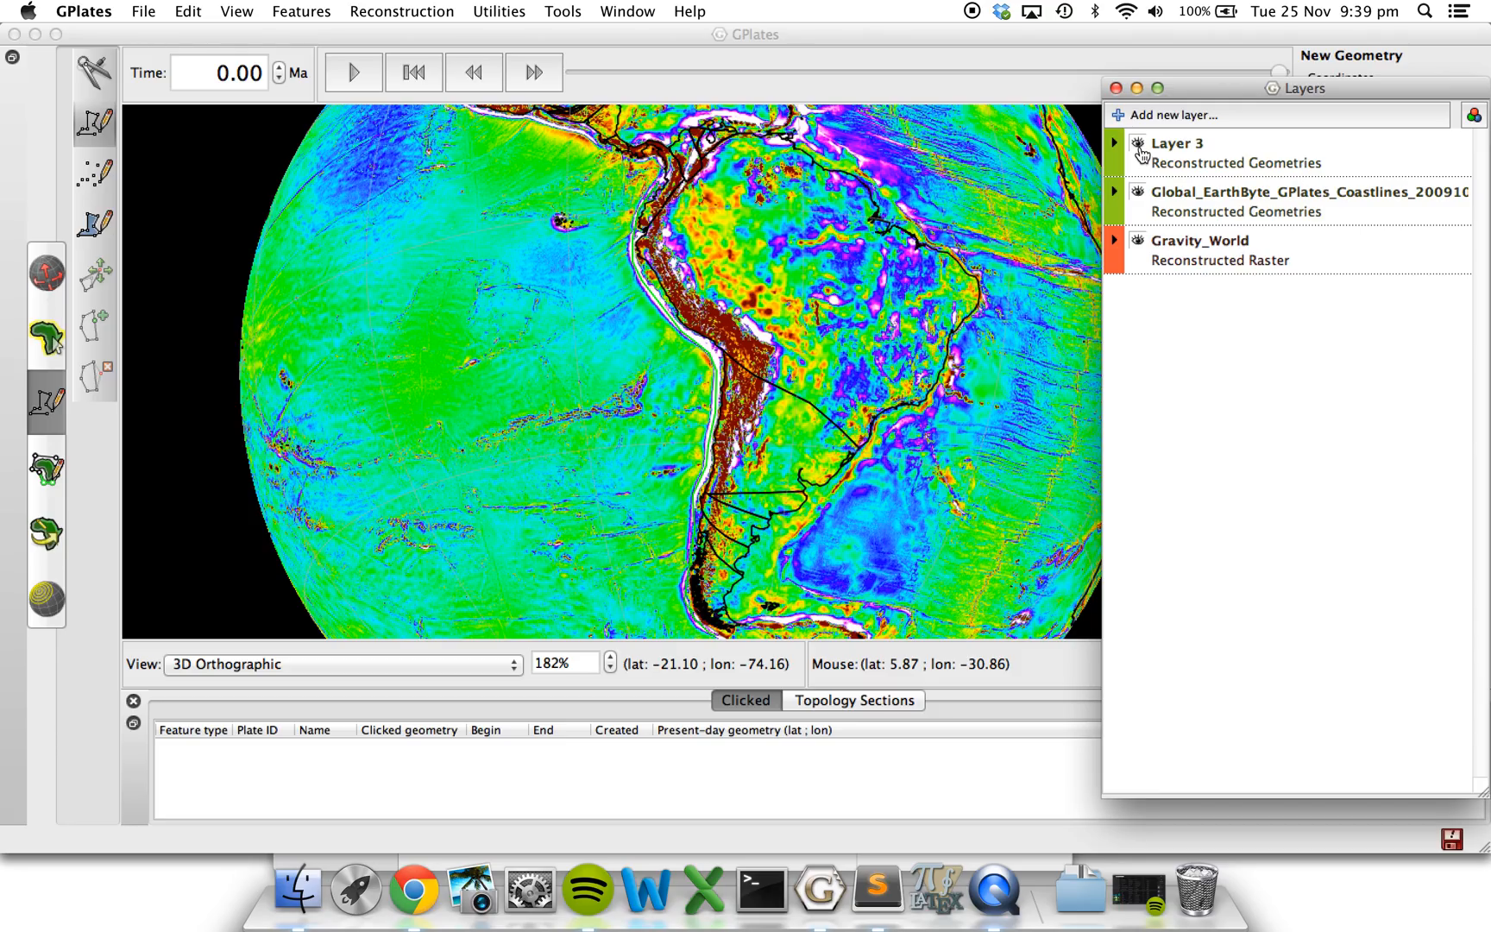
pyautogui.click(1140, 146)
pyautogui.click(1140, 146)
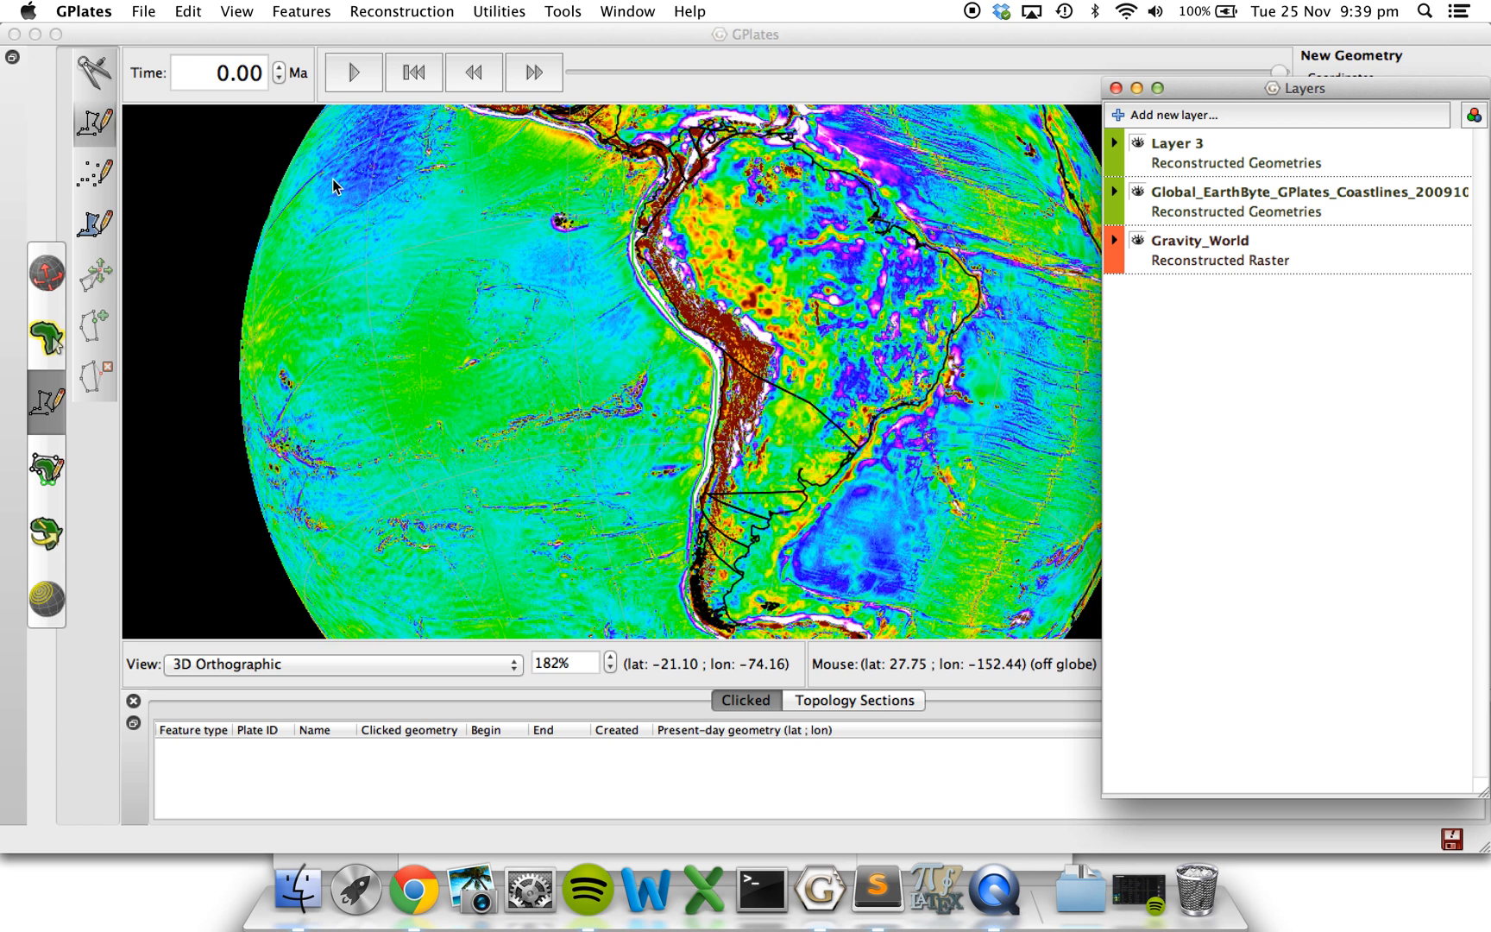
# Save the new feature collection on the Desktop as south_america_subduction_zone.gpml in GPlates Markup Language format.
pyautogui.click(567, 322)
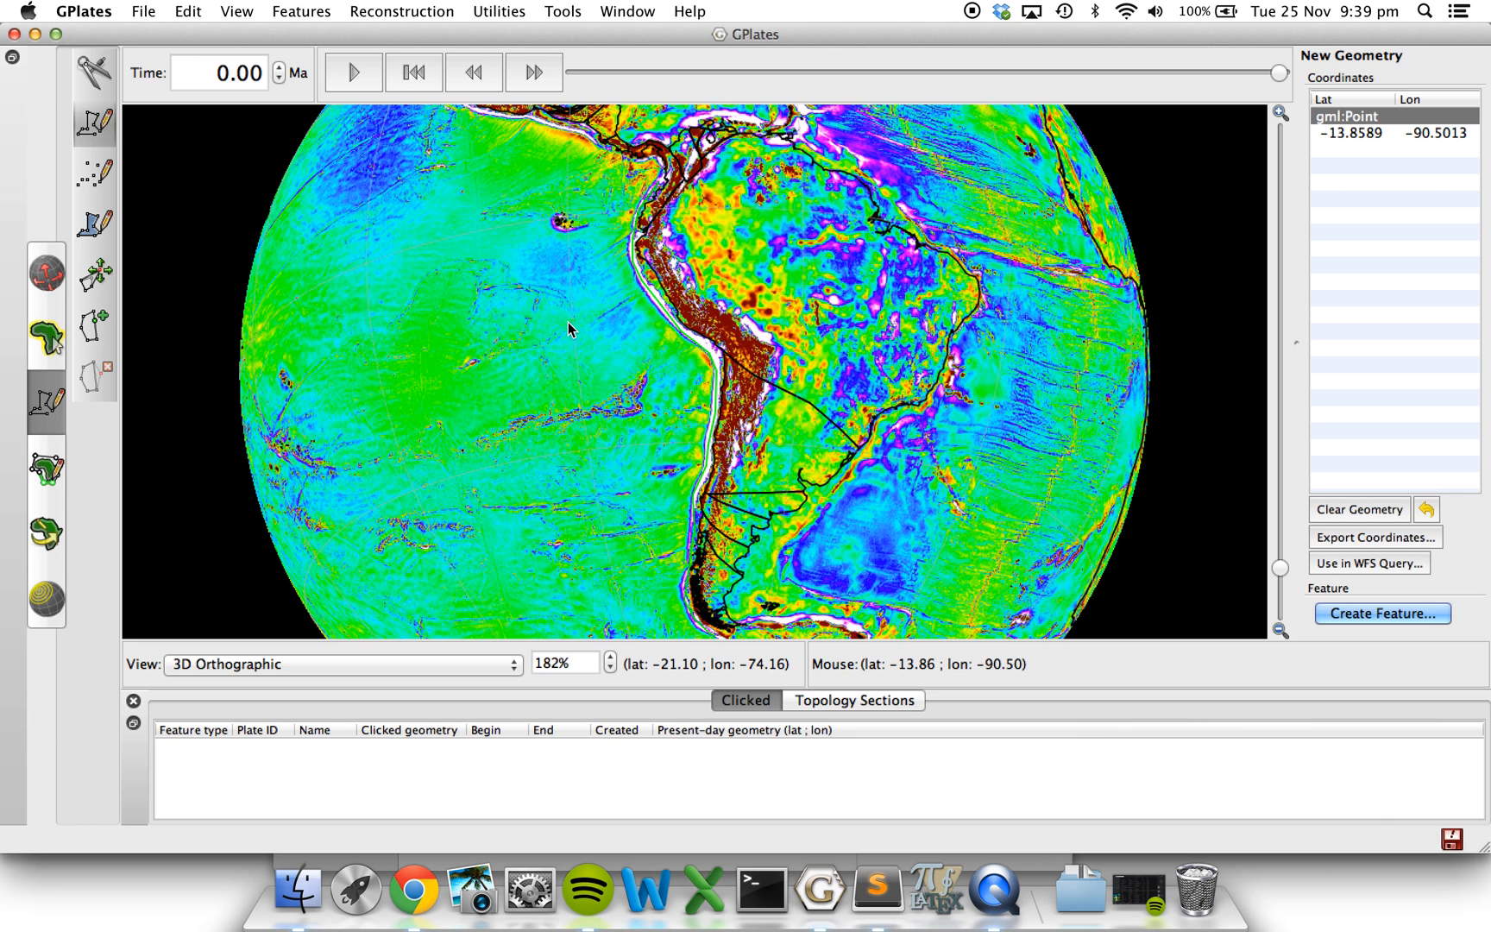
pyautogui.click(138, 12)
pyautogui.click(213, 150)
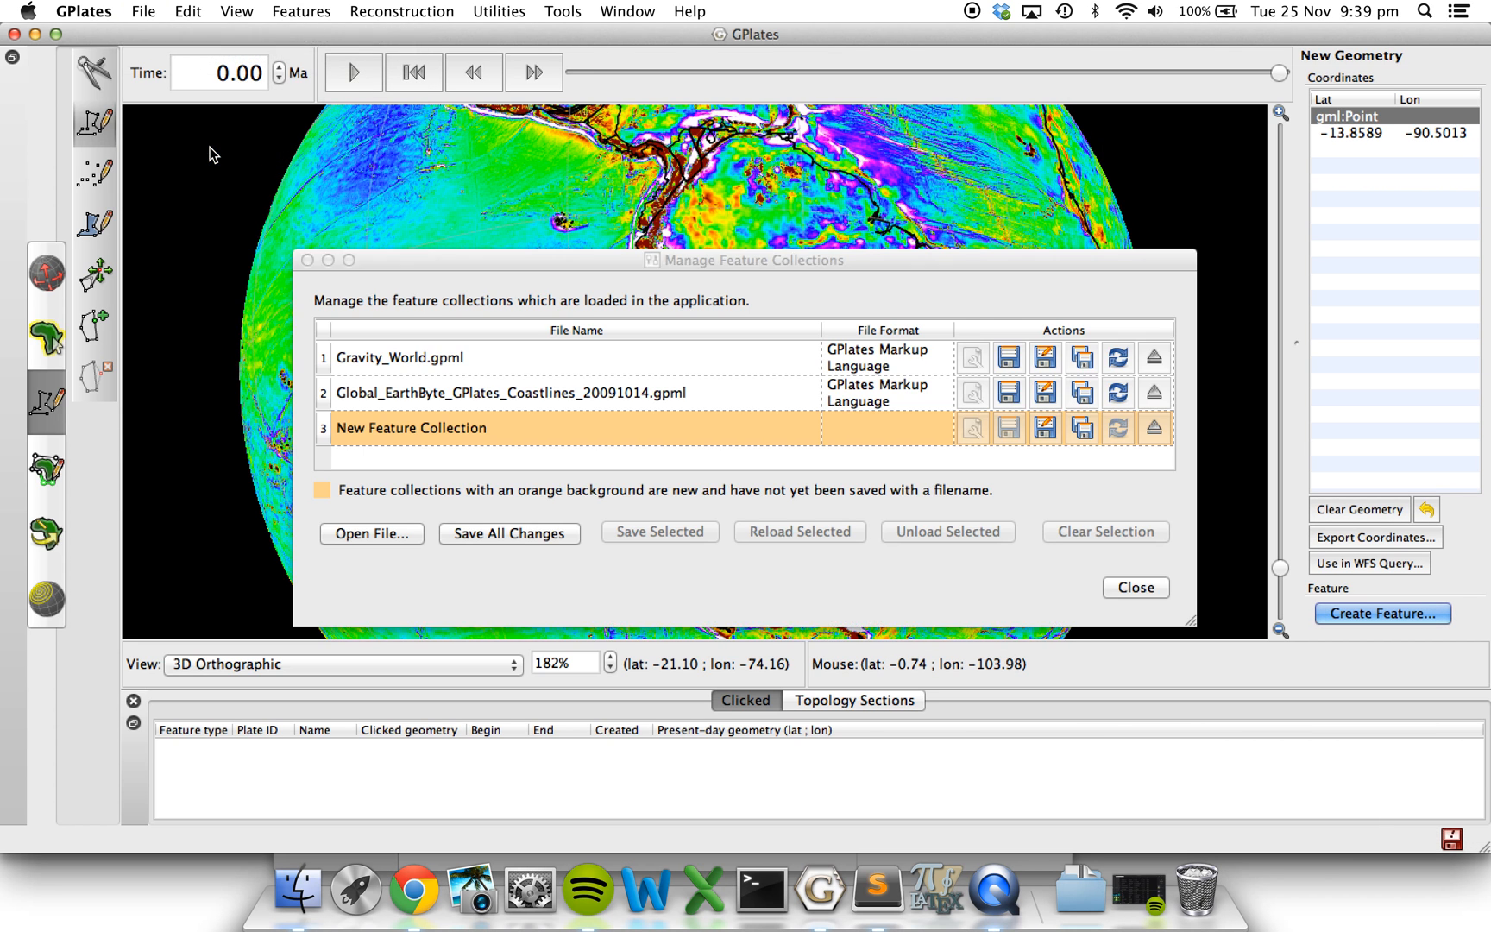
pyautogui.click(1045, 427)
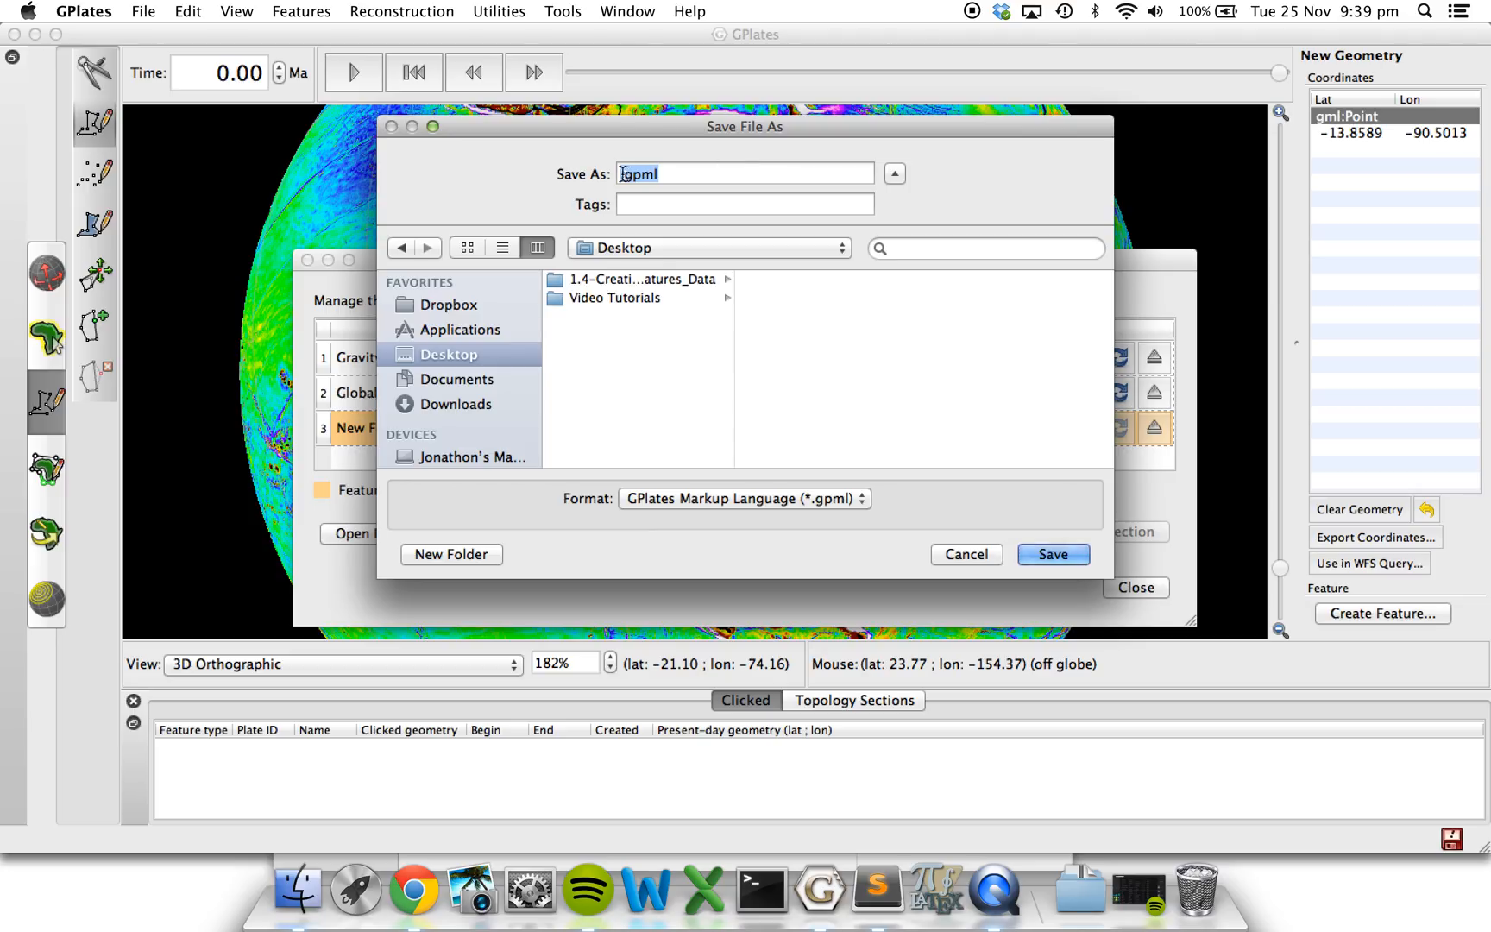
pyautogui.click(622, 173)
pyautogui.write('south_ameri')
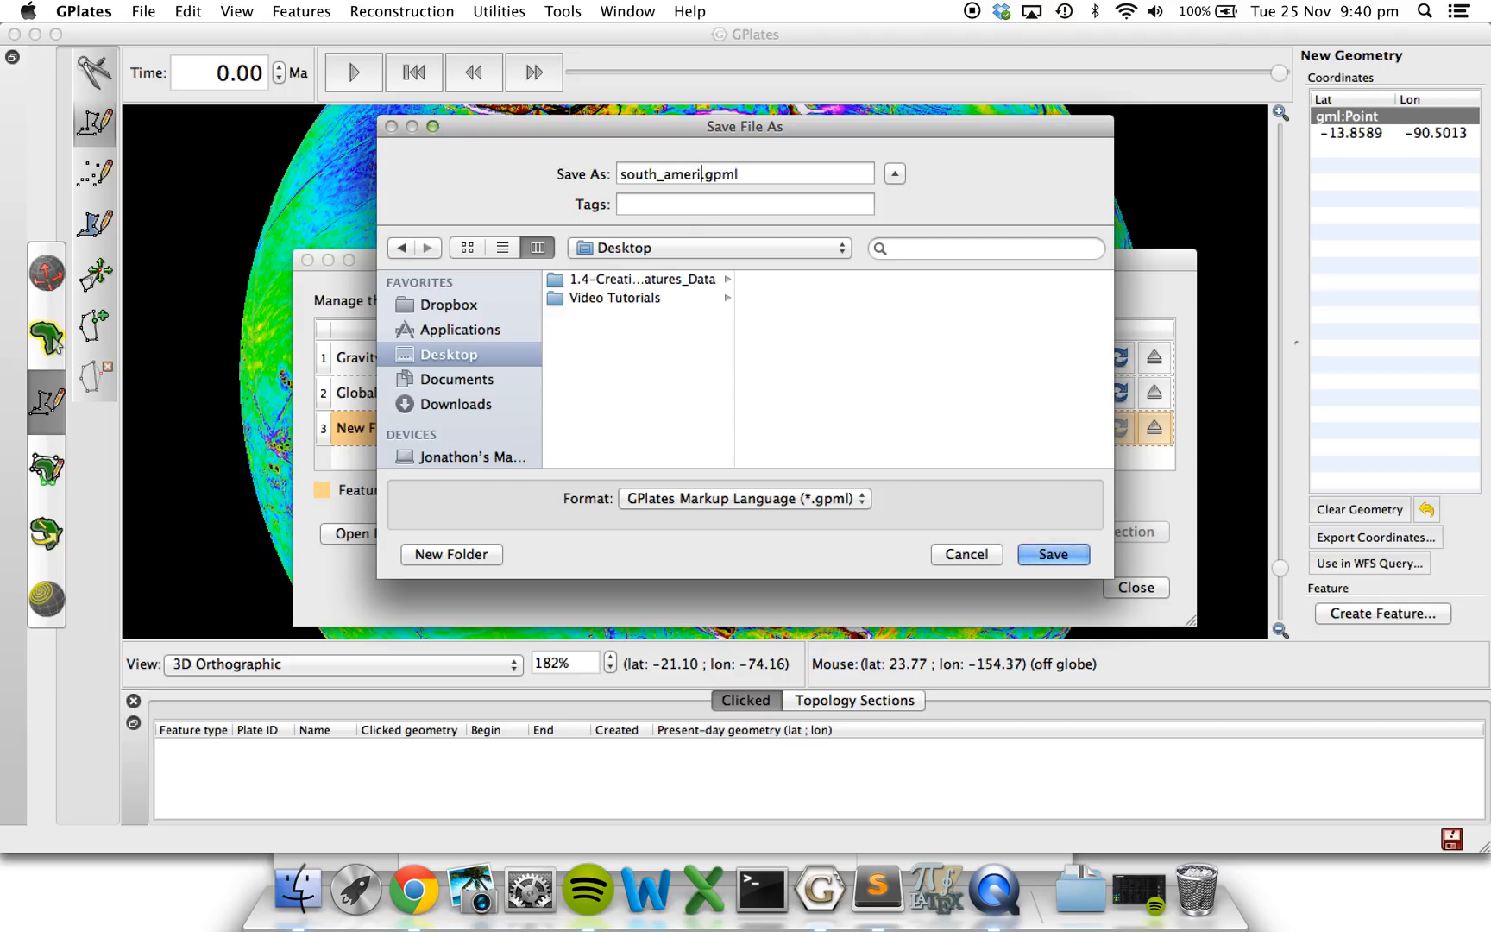
pyautogui.write('ca_subducti')
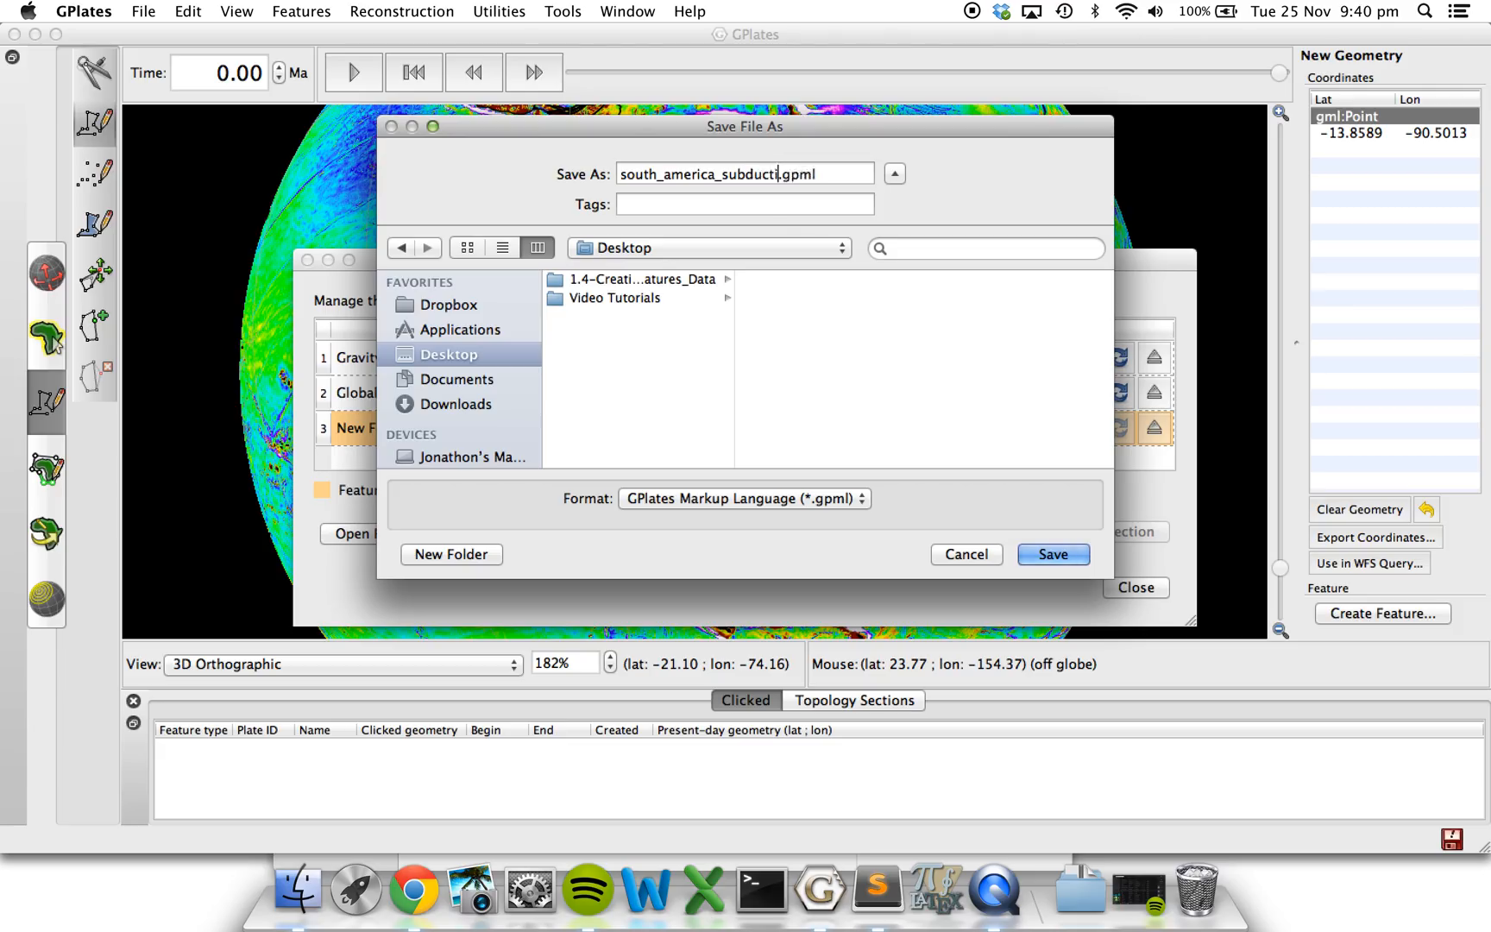
pyautogui.write('on_zone')
pyautogui.click(1041, 555)
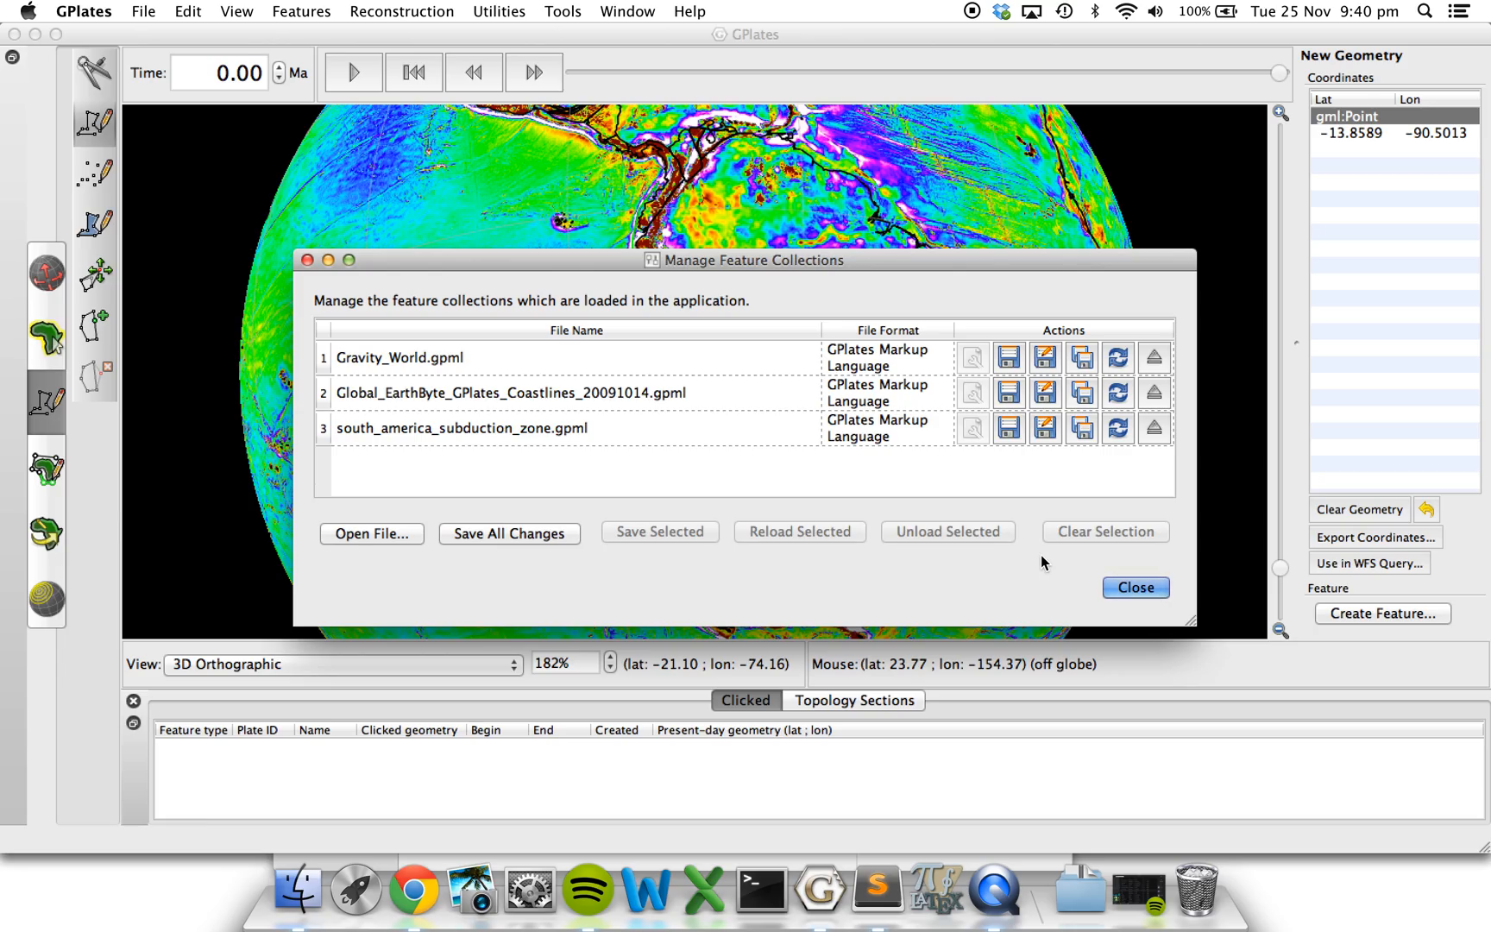
pyautogui.click(1137, 587)
# Examine the Layers window for the saved subduction zone collection's layer name and return to the main globe window.
pyautogui.hotkey('ctrl', 'Up')
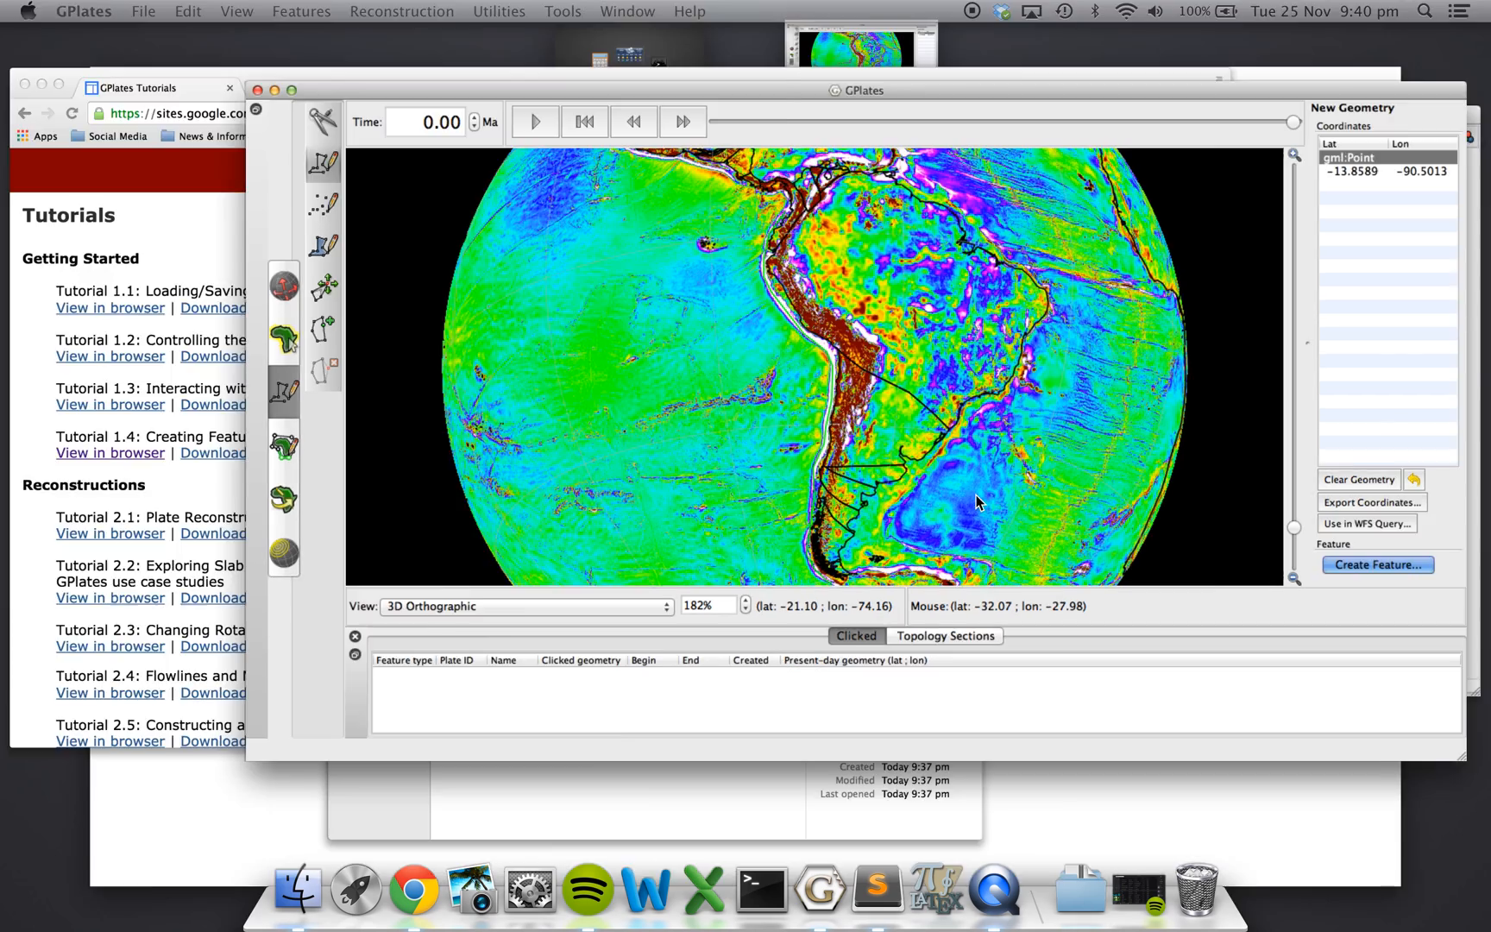
pyautogui.click(1414, 187)
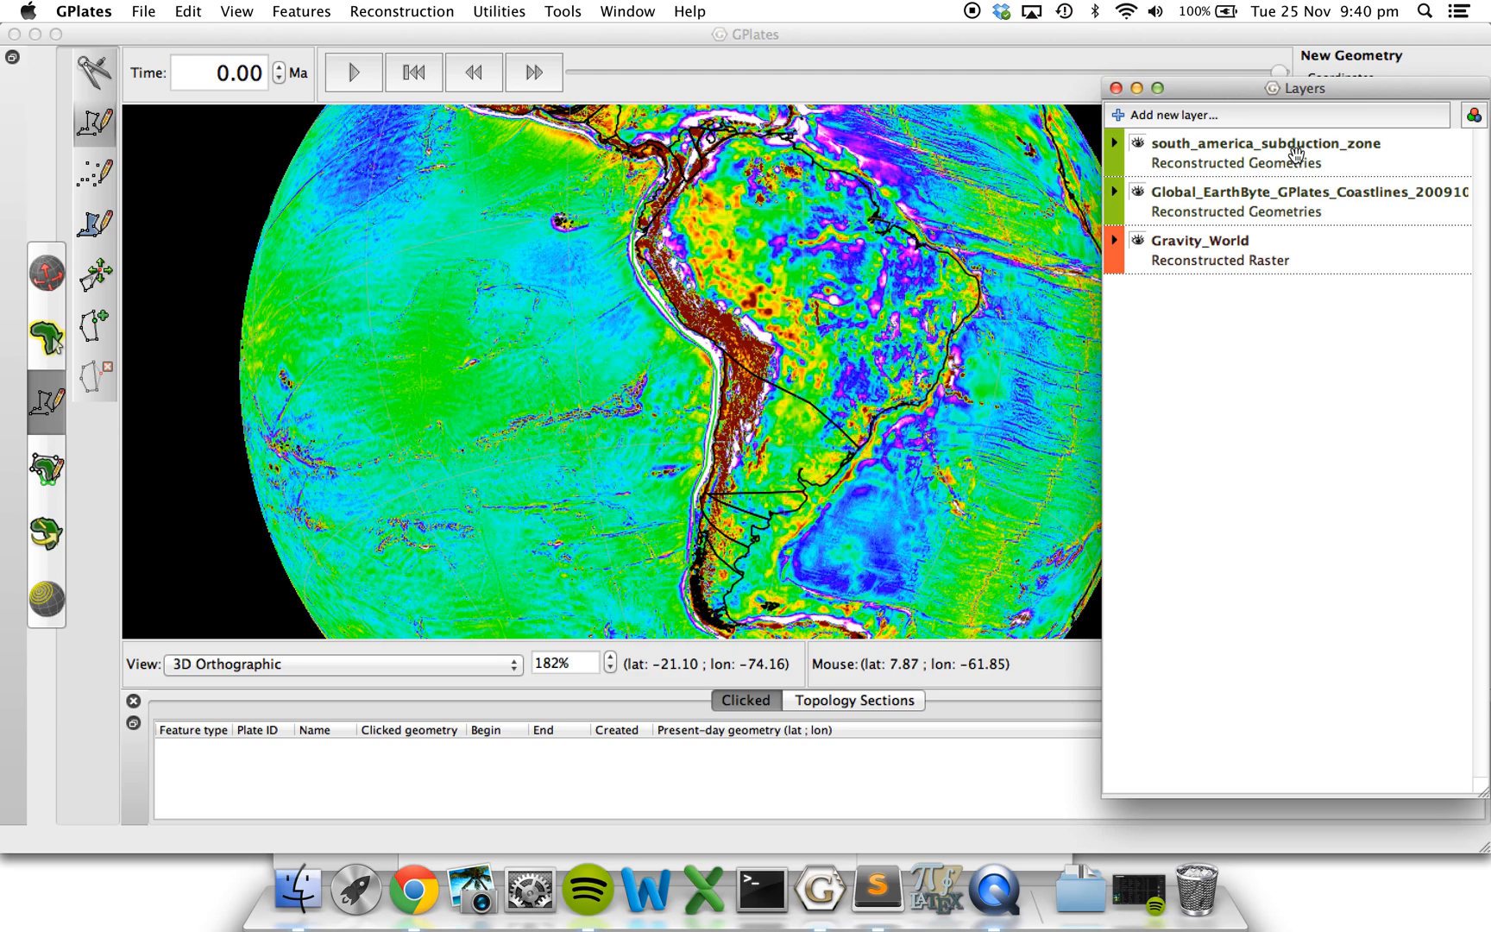
pyautogui.click(568, 325)
pyautogui.click(468, 363)
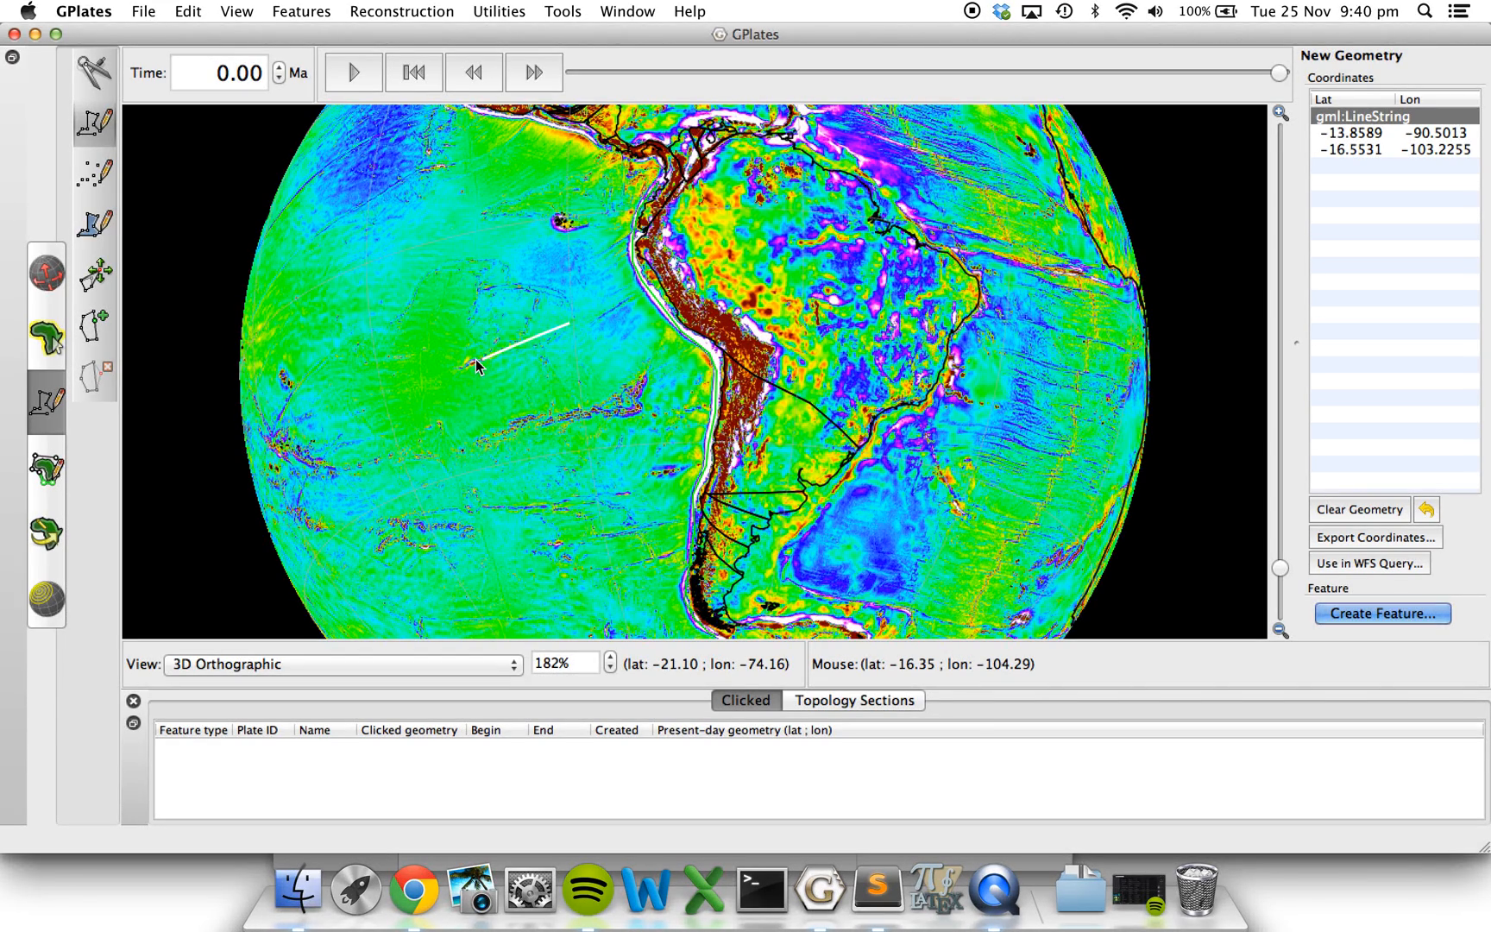
# Unload the south_america_subduction_zone.gpml and Gravity_World.gpml feature collections.
pyautogui.click(143, 10)
pyautogui.click(192, 155)
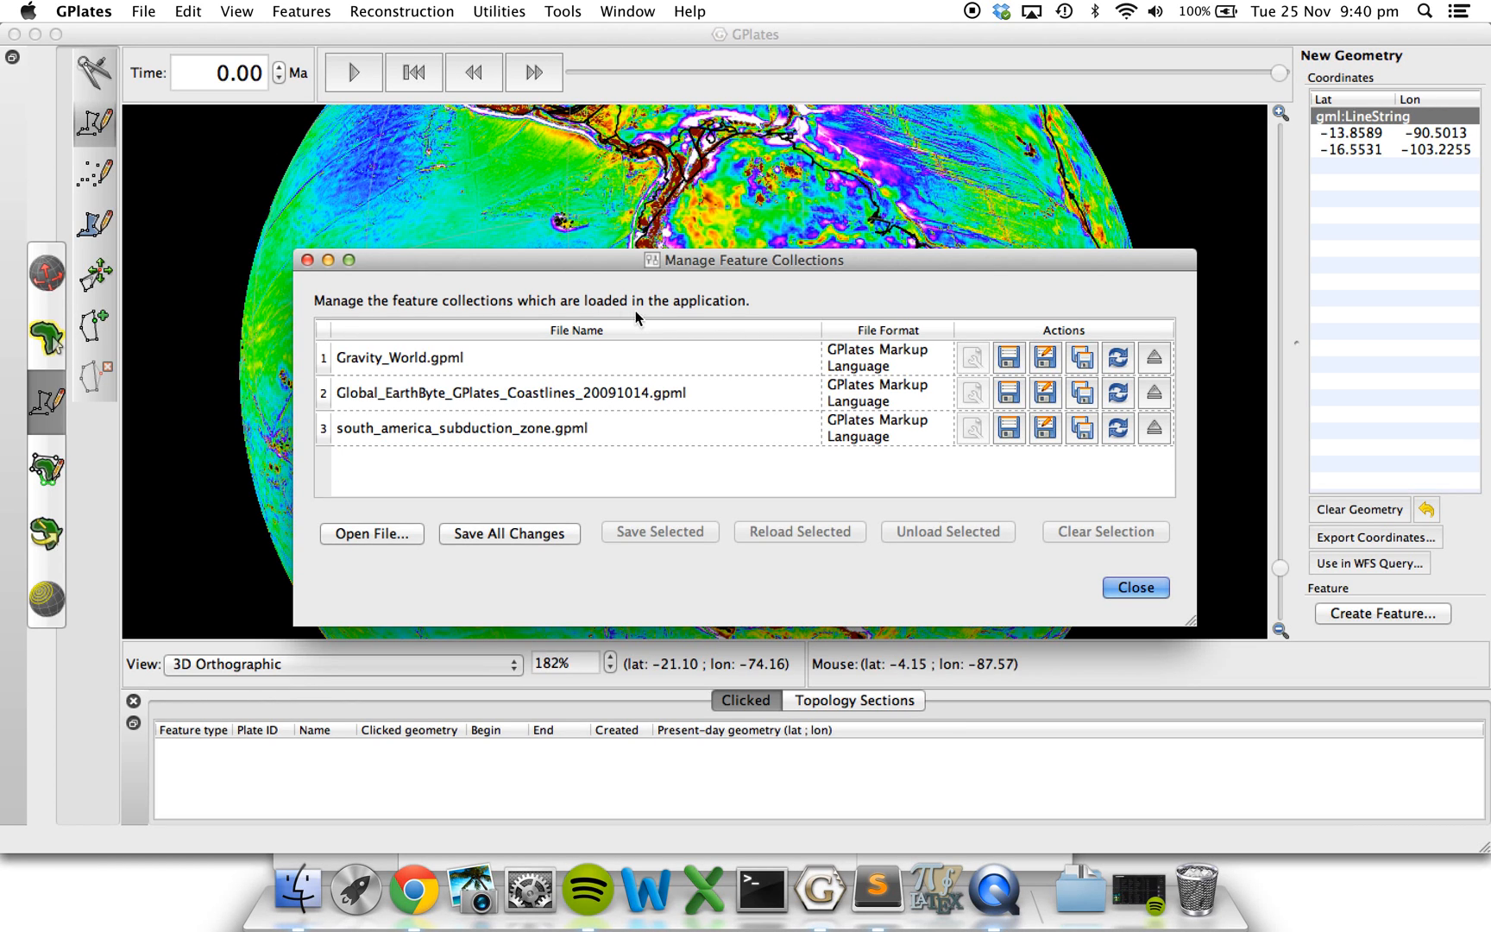
pyautogui.click(1156, 428)
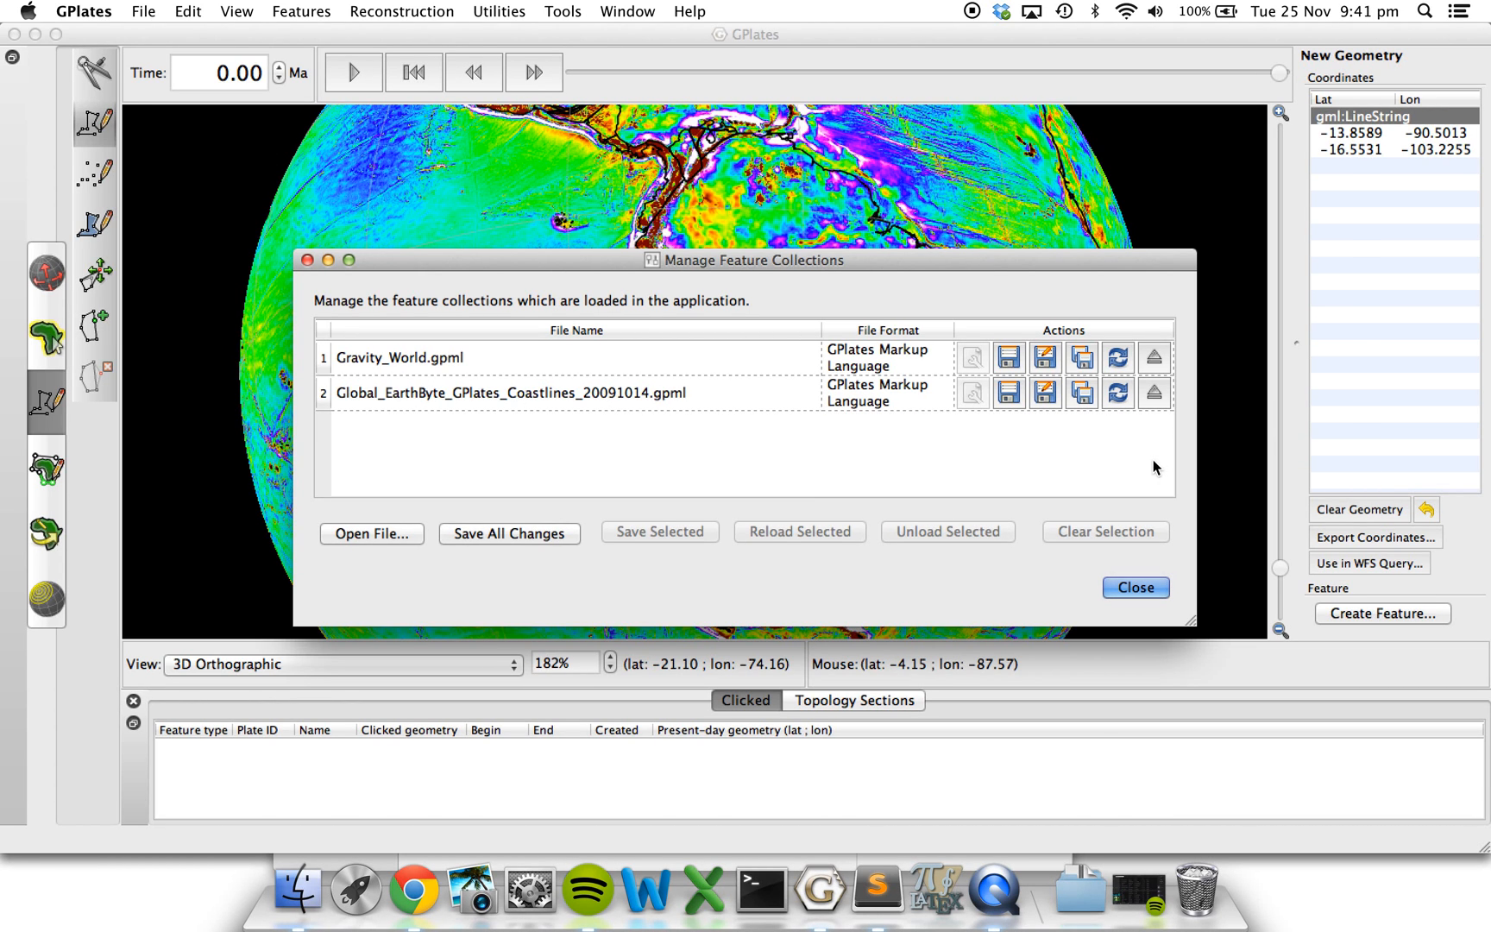
pyautogui.click(1153, 359)
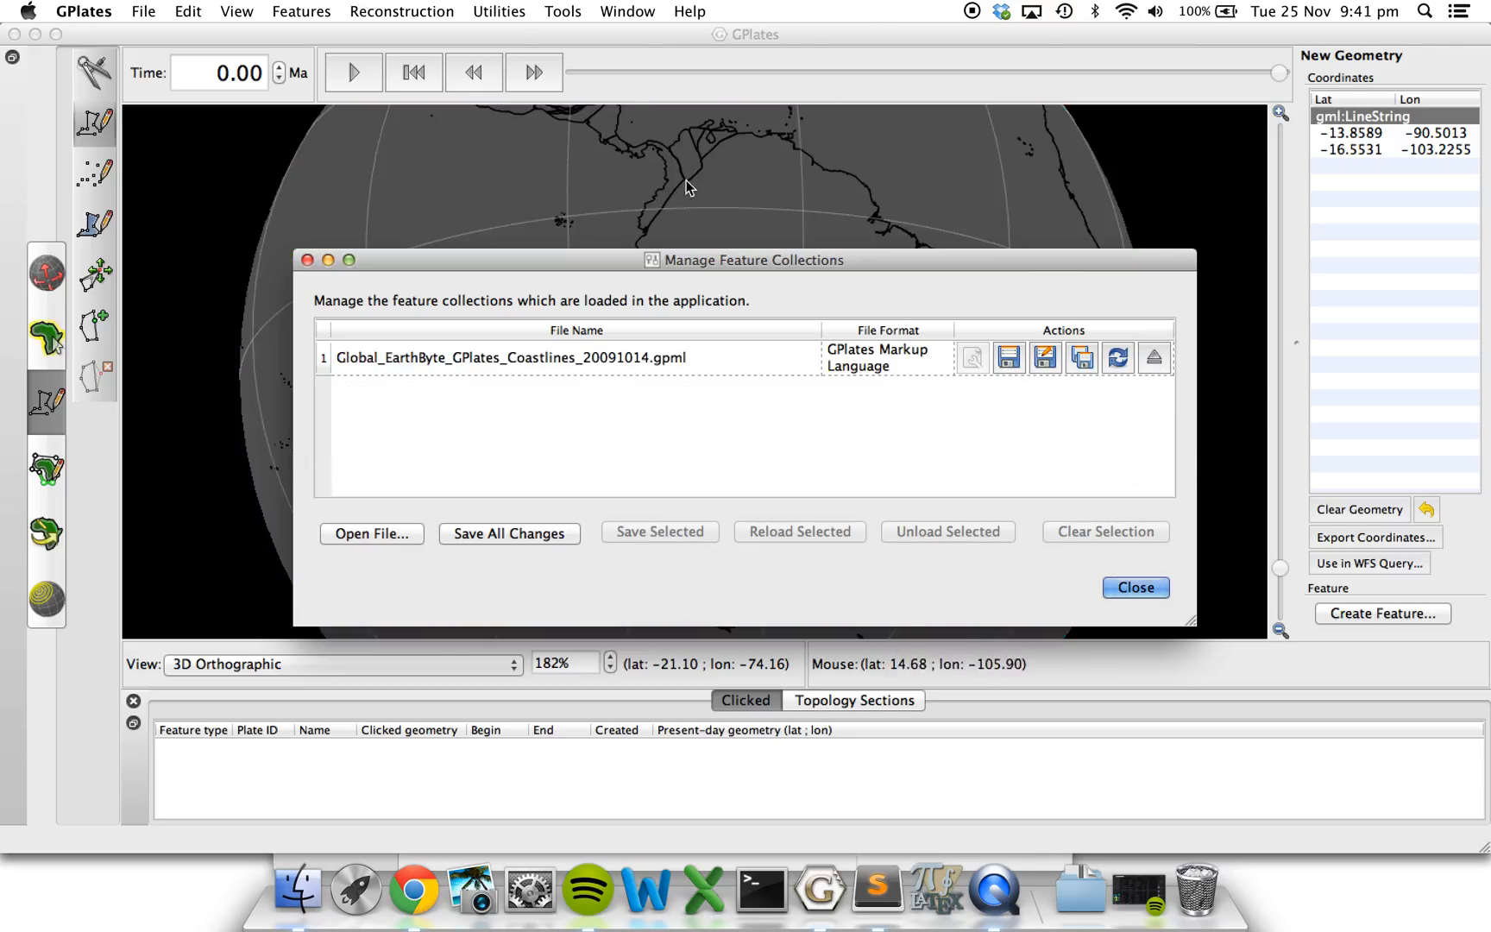
# Close the feature collection manager and load volcanoes.gpml from the 1.4-Creating_Features_Data folder onto the globe.
pyautogui.click(1131, 586)
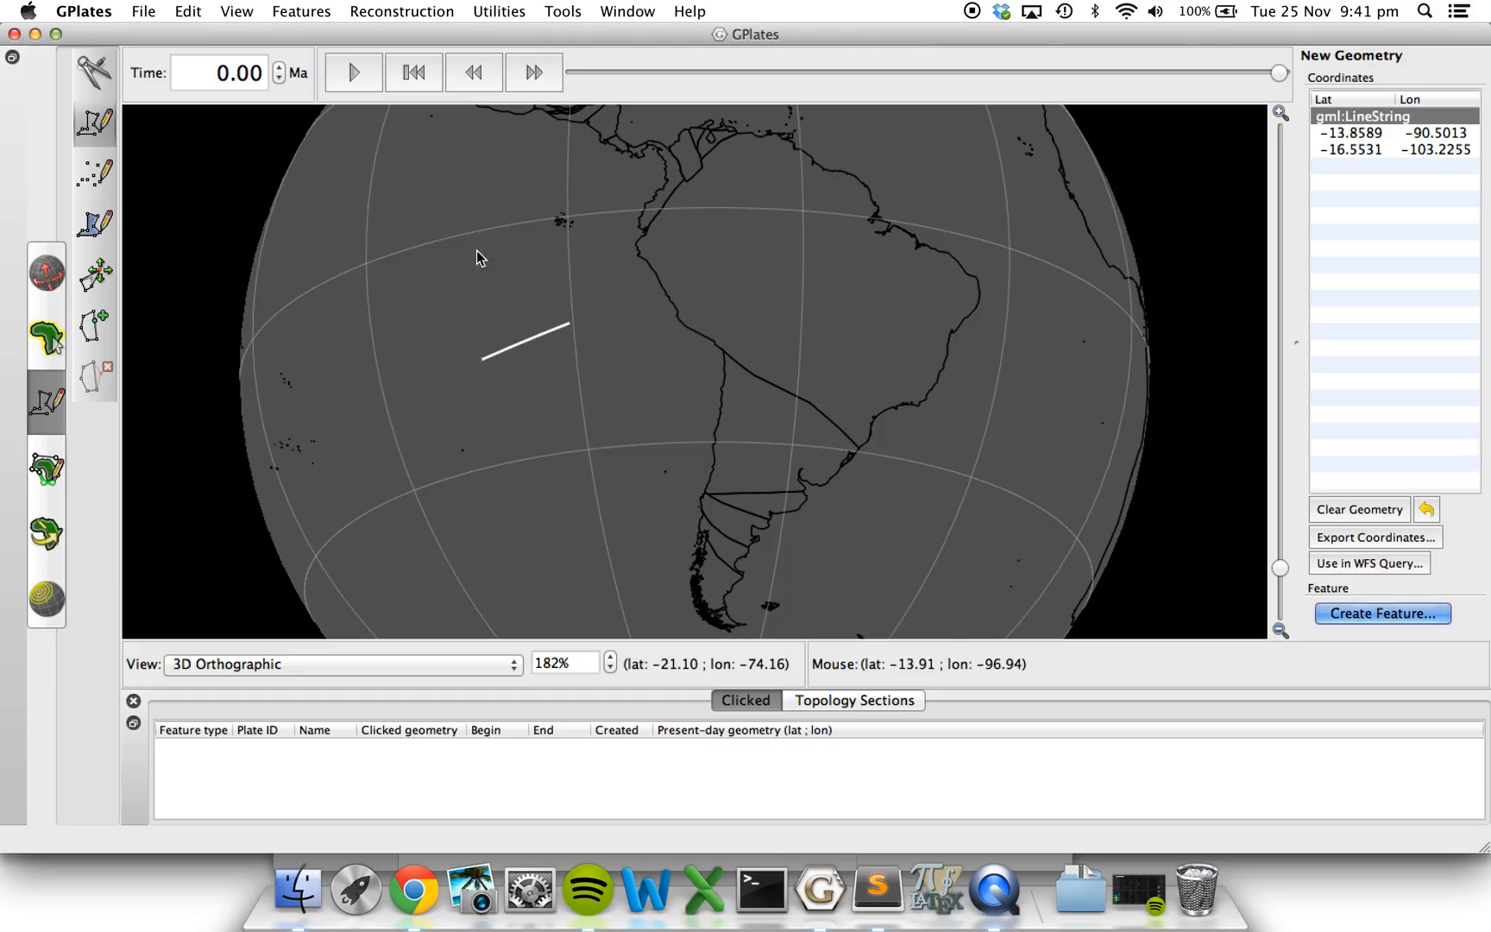
pyautogui.click(49, 350)
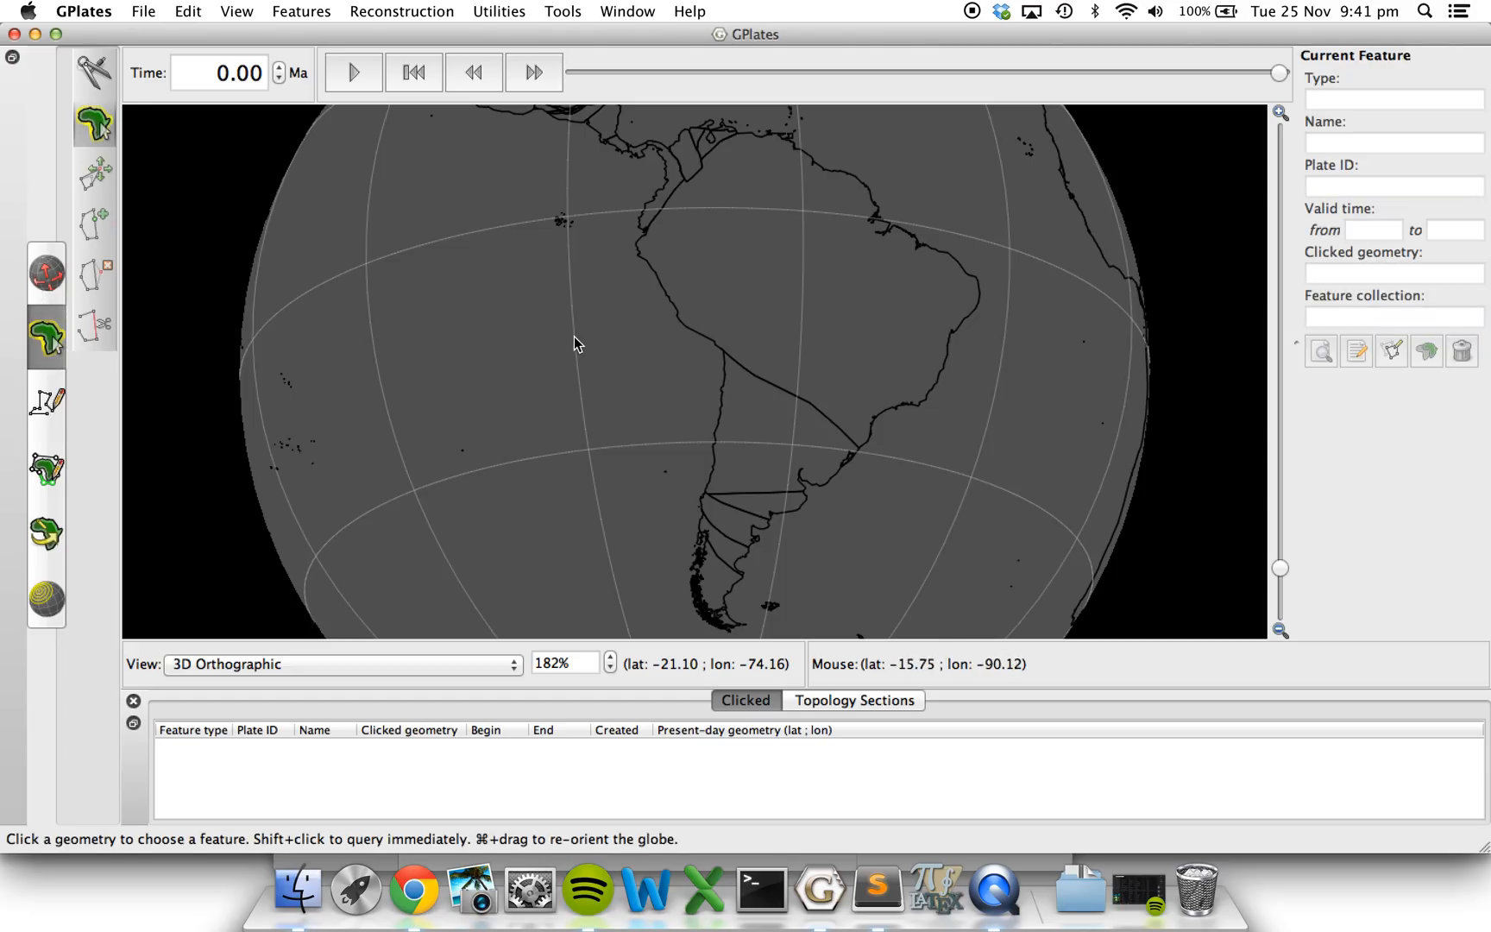
pyautogui.click(47, 271)
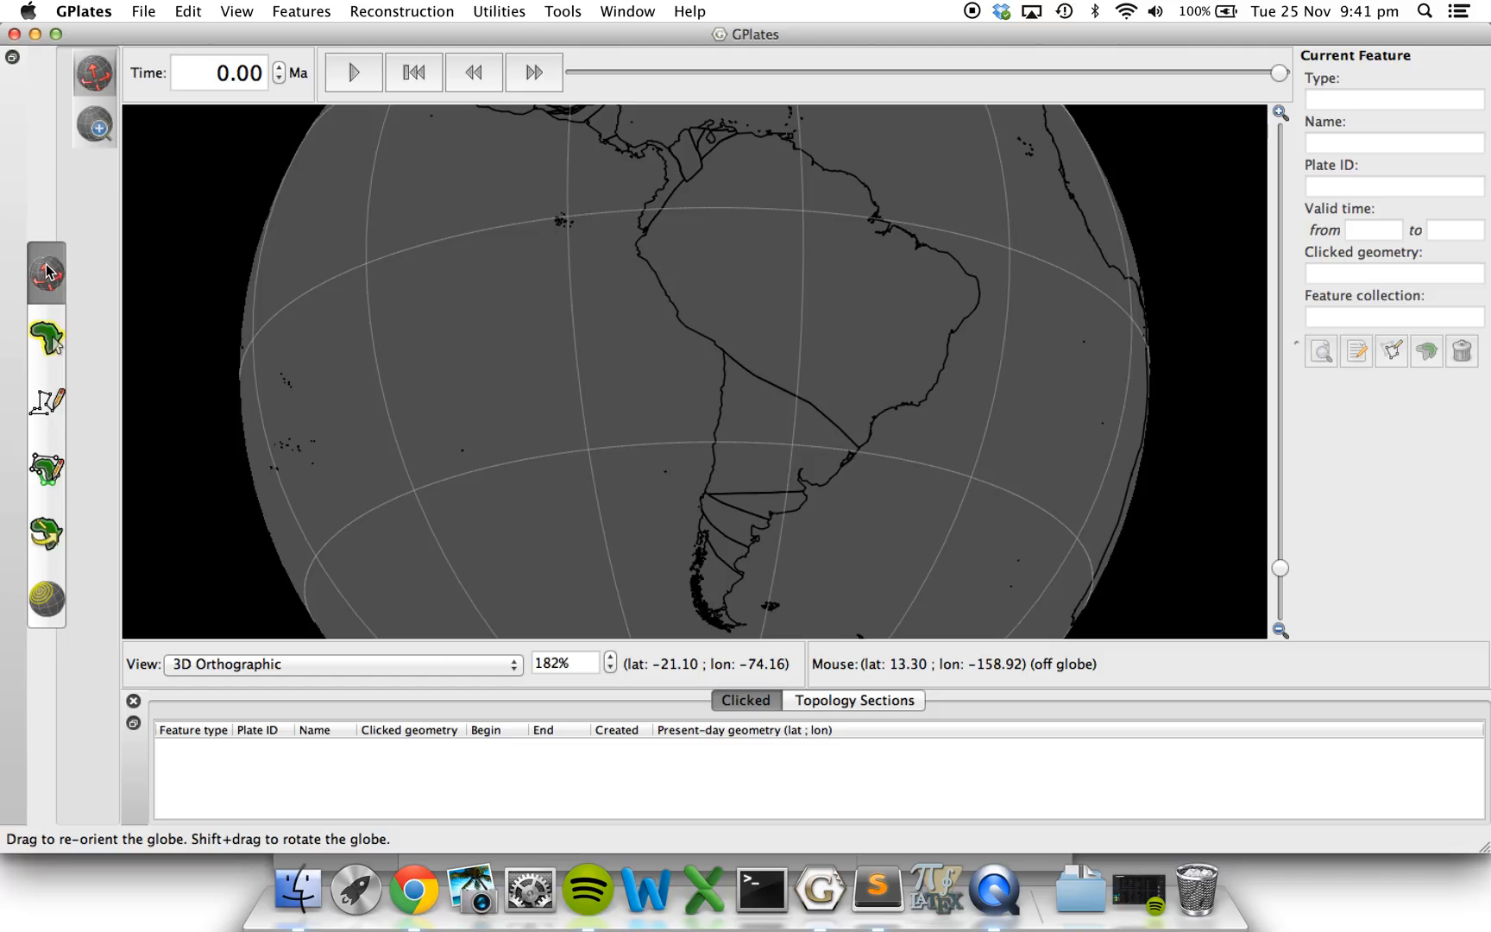
pyautogui.click(298, 889)
pyautogui.click(486, 633)
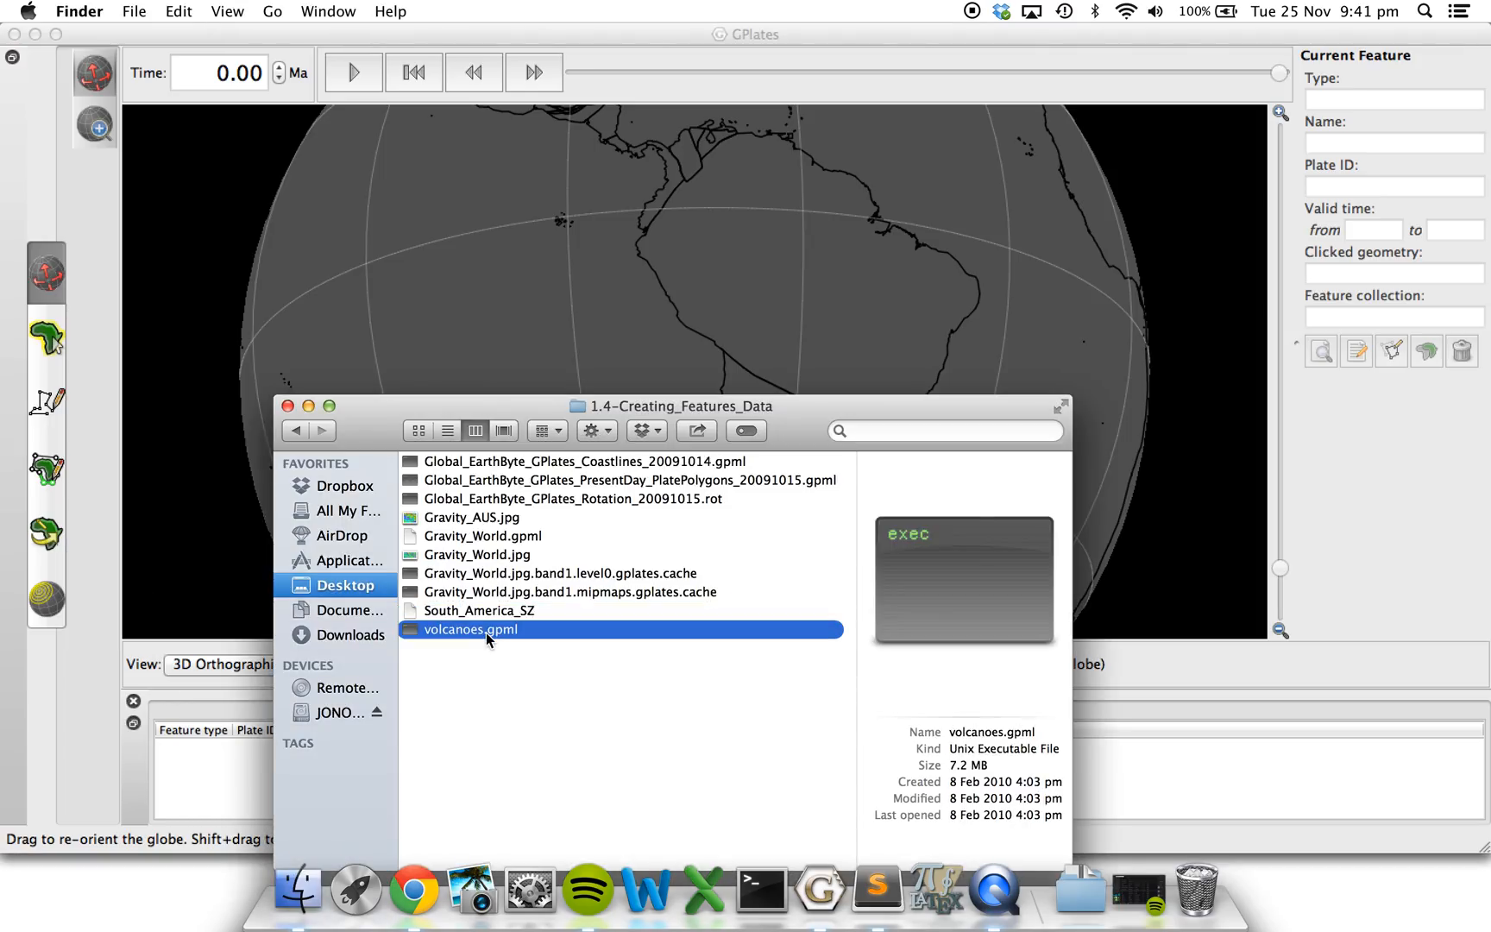
pyautogui.moveTo(486, 632); pyautogui.dragTo(513, 261)
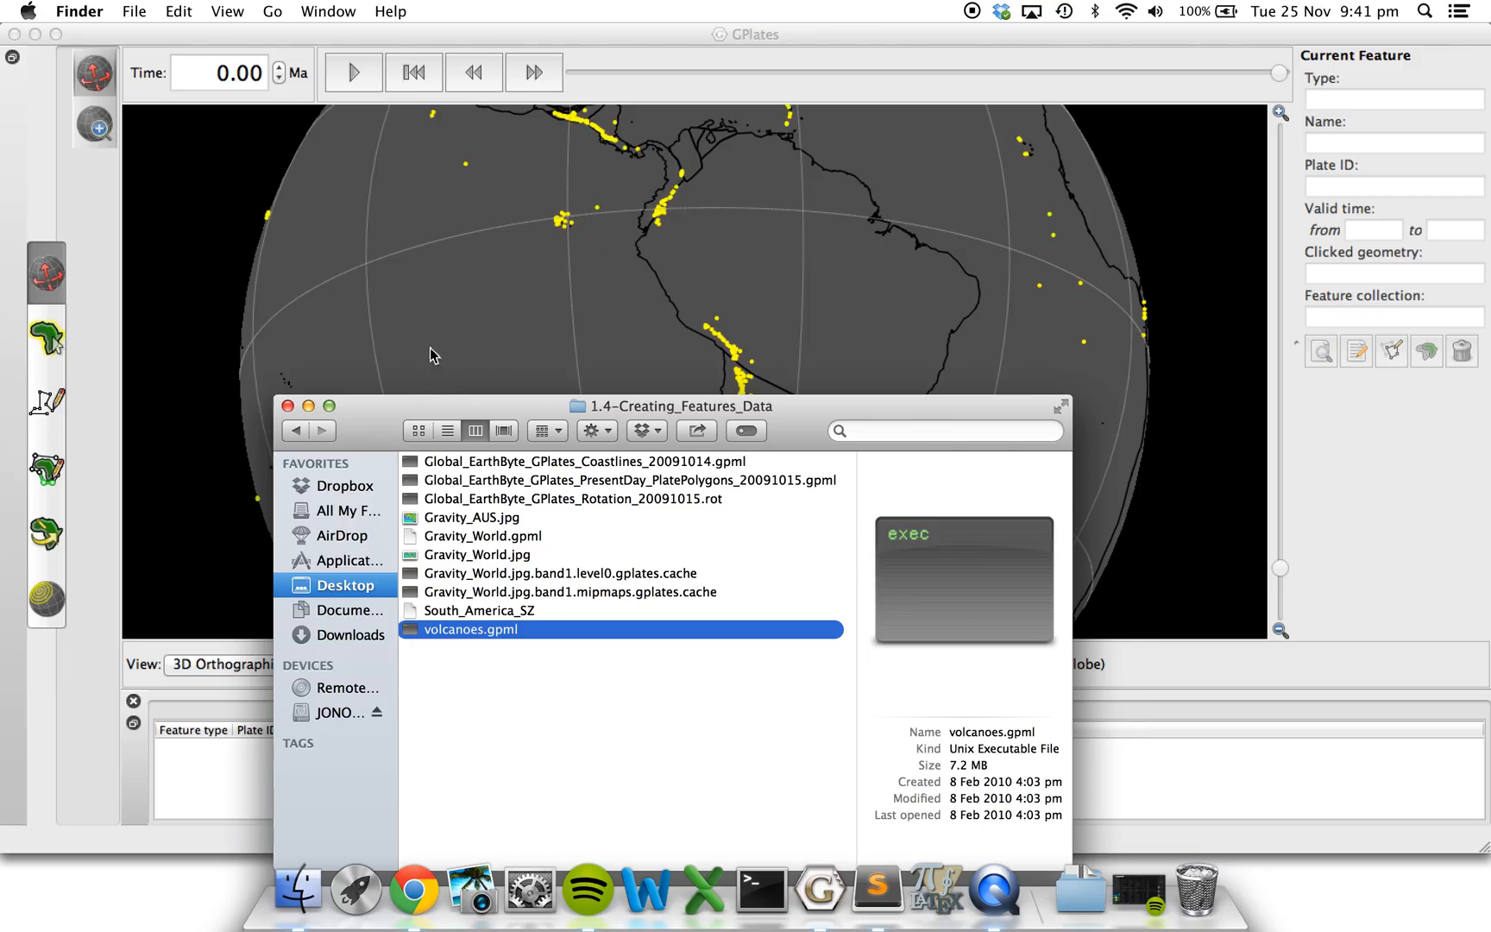
# Query volcano points on Sumatra and in the Philippine Sea south of Japan to examine their plate IDs.
pyautogui.click(449, 303)
pyautogui.moveTo(449, 303)
pyautogui.mouseDown()
pyautogui.moveTo(621, 331)
pyautogui.moveTo(852, 406)
pyautogui.moveTo(955, 410)
pyautogui.mouseUp()
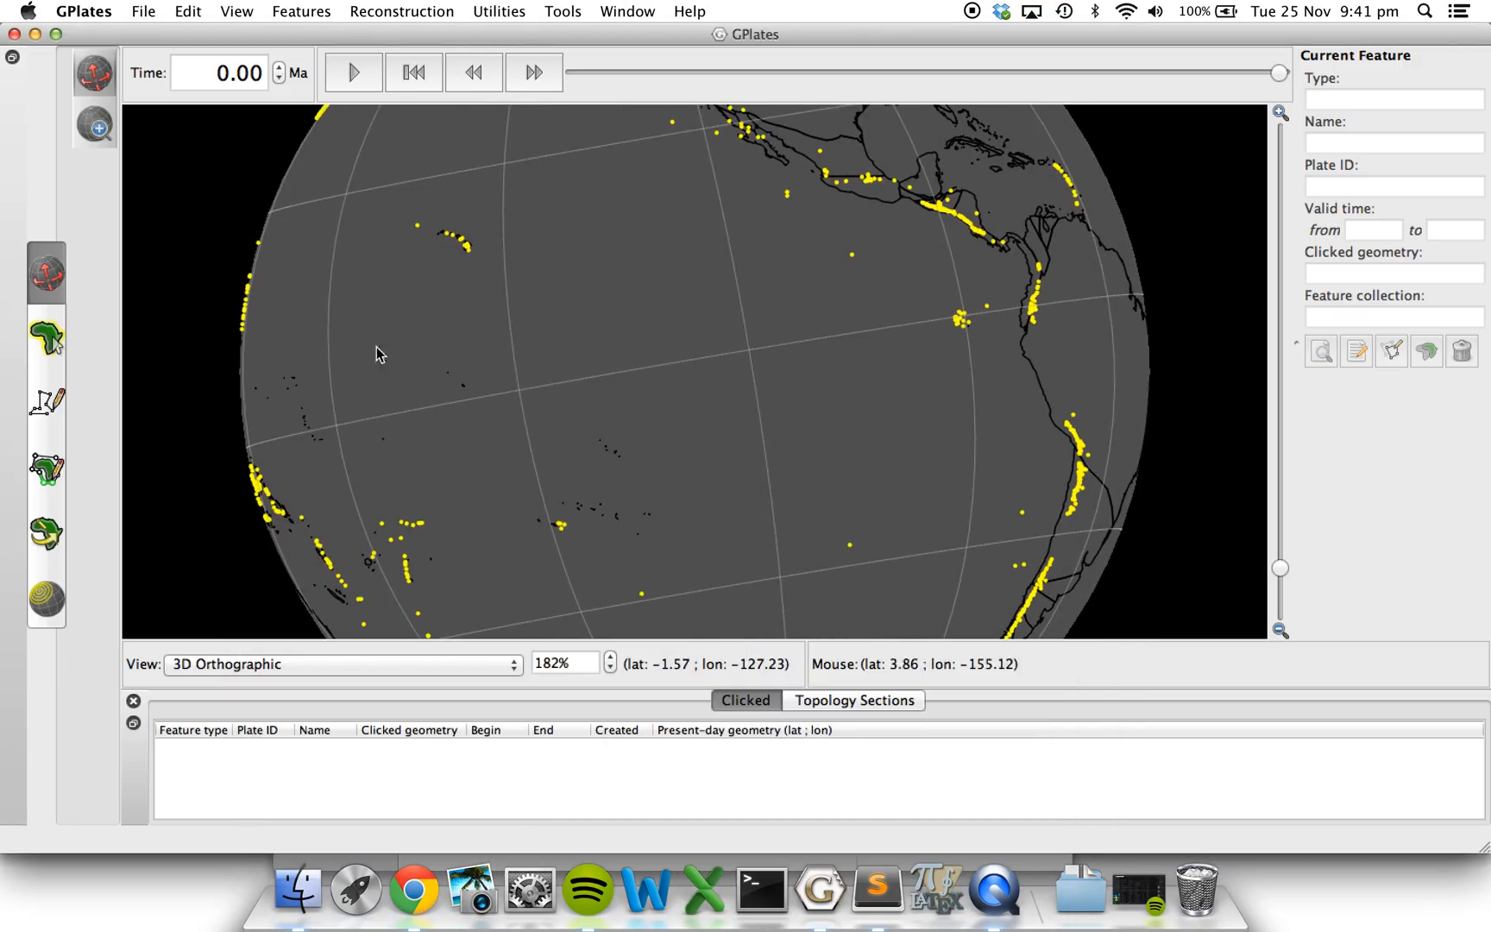
pyautogui.moveTo(389, 389)
pyautogui.mouseDown()
pyautogui.moveTo(845, 374)
pyautogui.moveTo(1031, 406)
pyautogui.mouseUp()
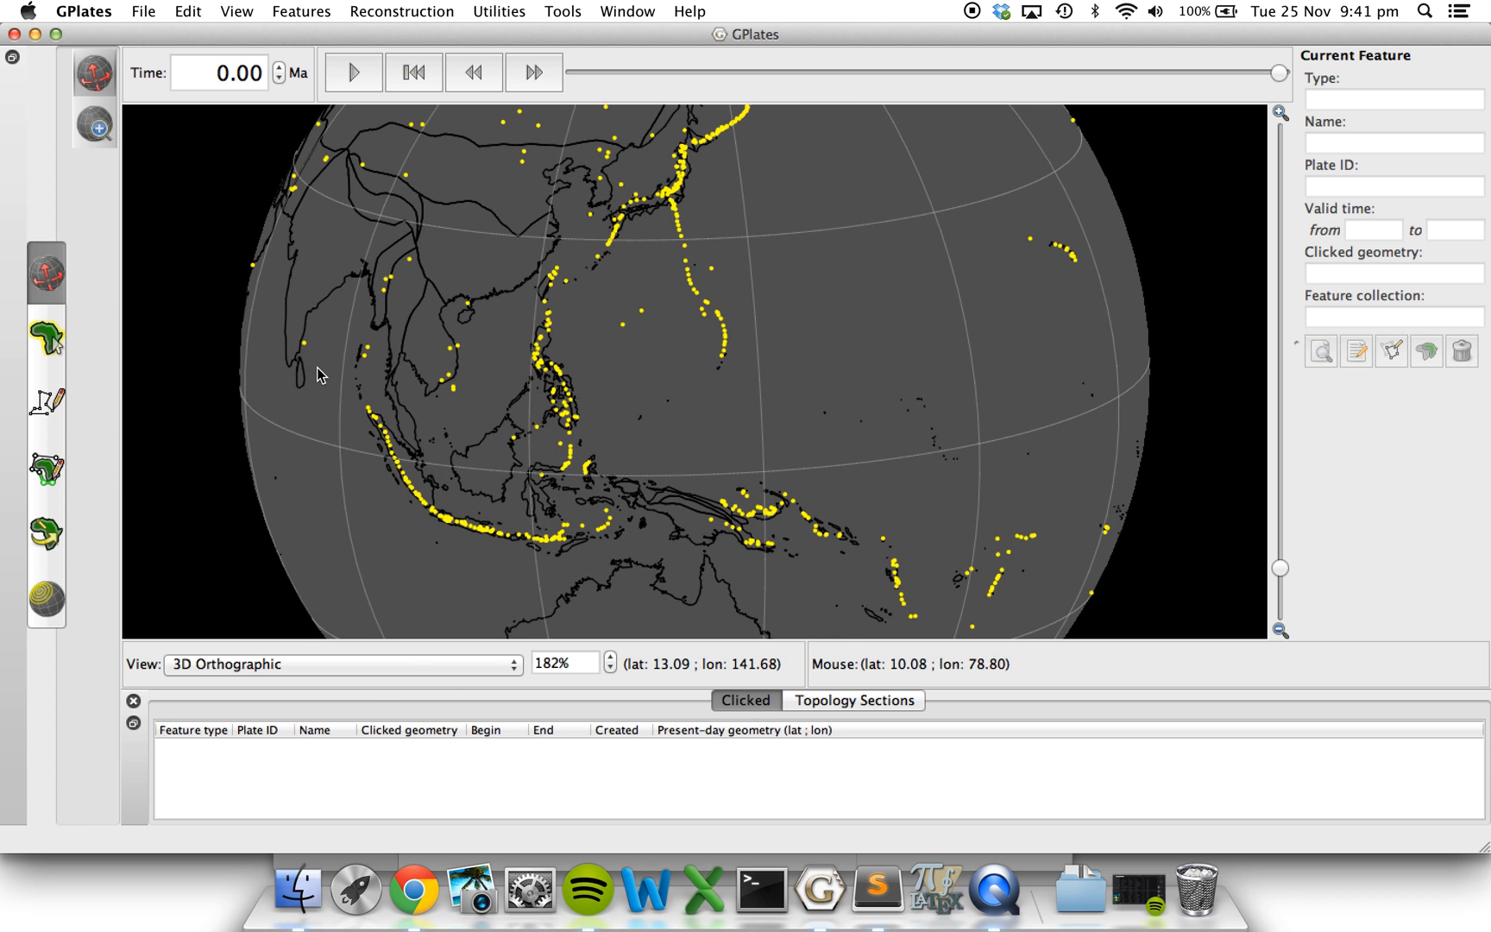
pyautogui.moveTo(316, 367)
pyautogui.mouseDown()
pyautogui.moveTo(699, 385)
pyautogui.moveTo(840, 331)
pyautogui.moveTo(807, 217)
pyautogui.moveTo(650, 353)
pyautogui.moveTo(587, 458)
pyautogui.moveTo(575, 418)
pyautogui.mouseUp()
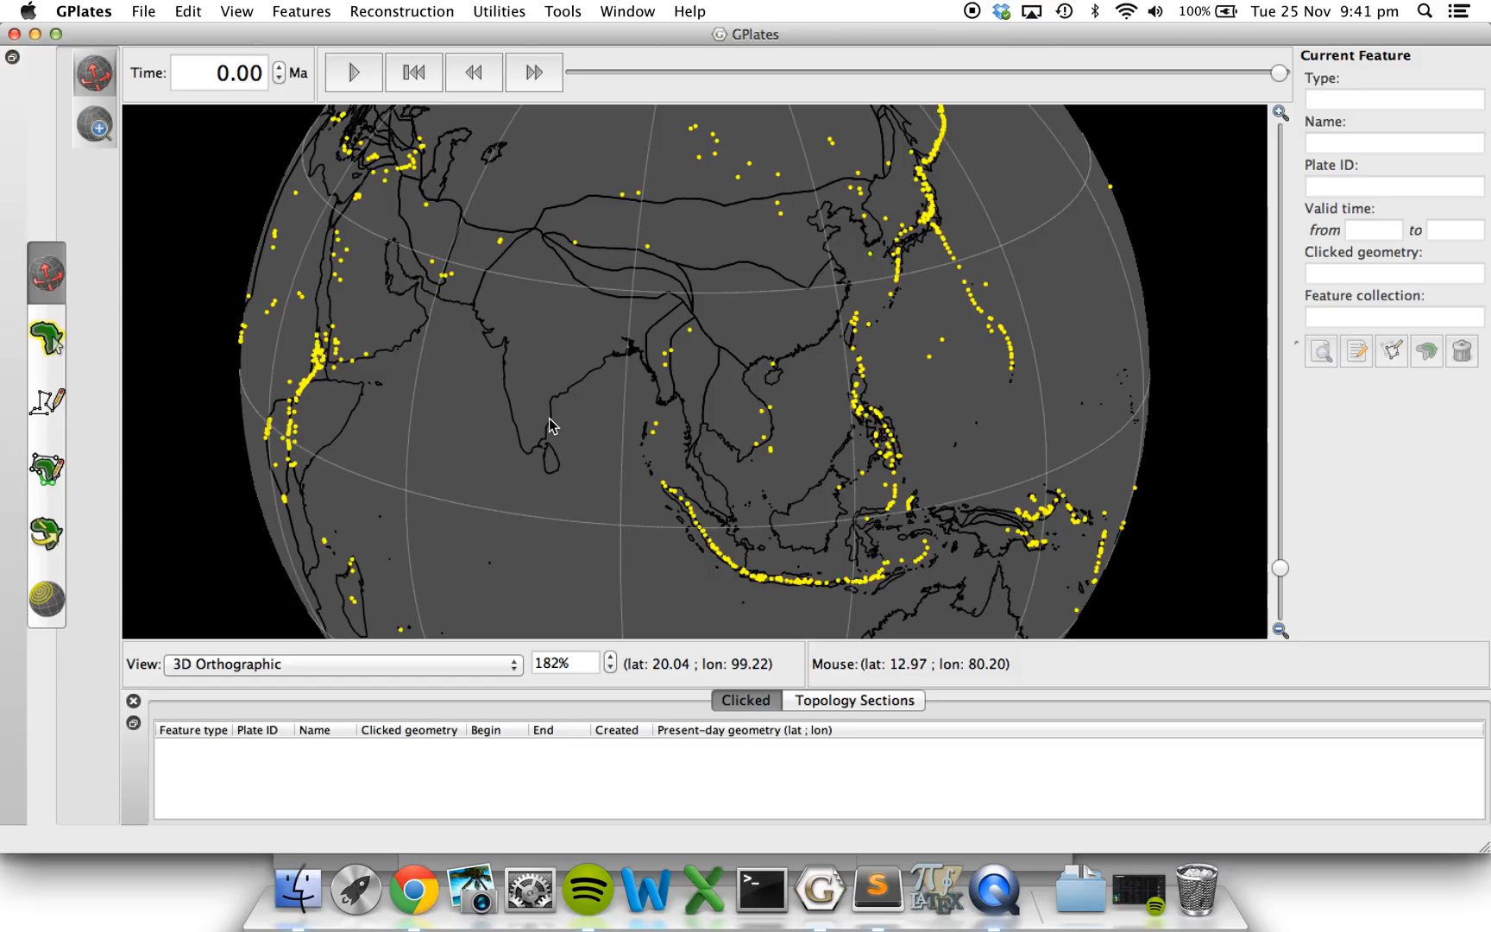
pyautogui.click(48, 338)
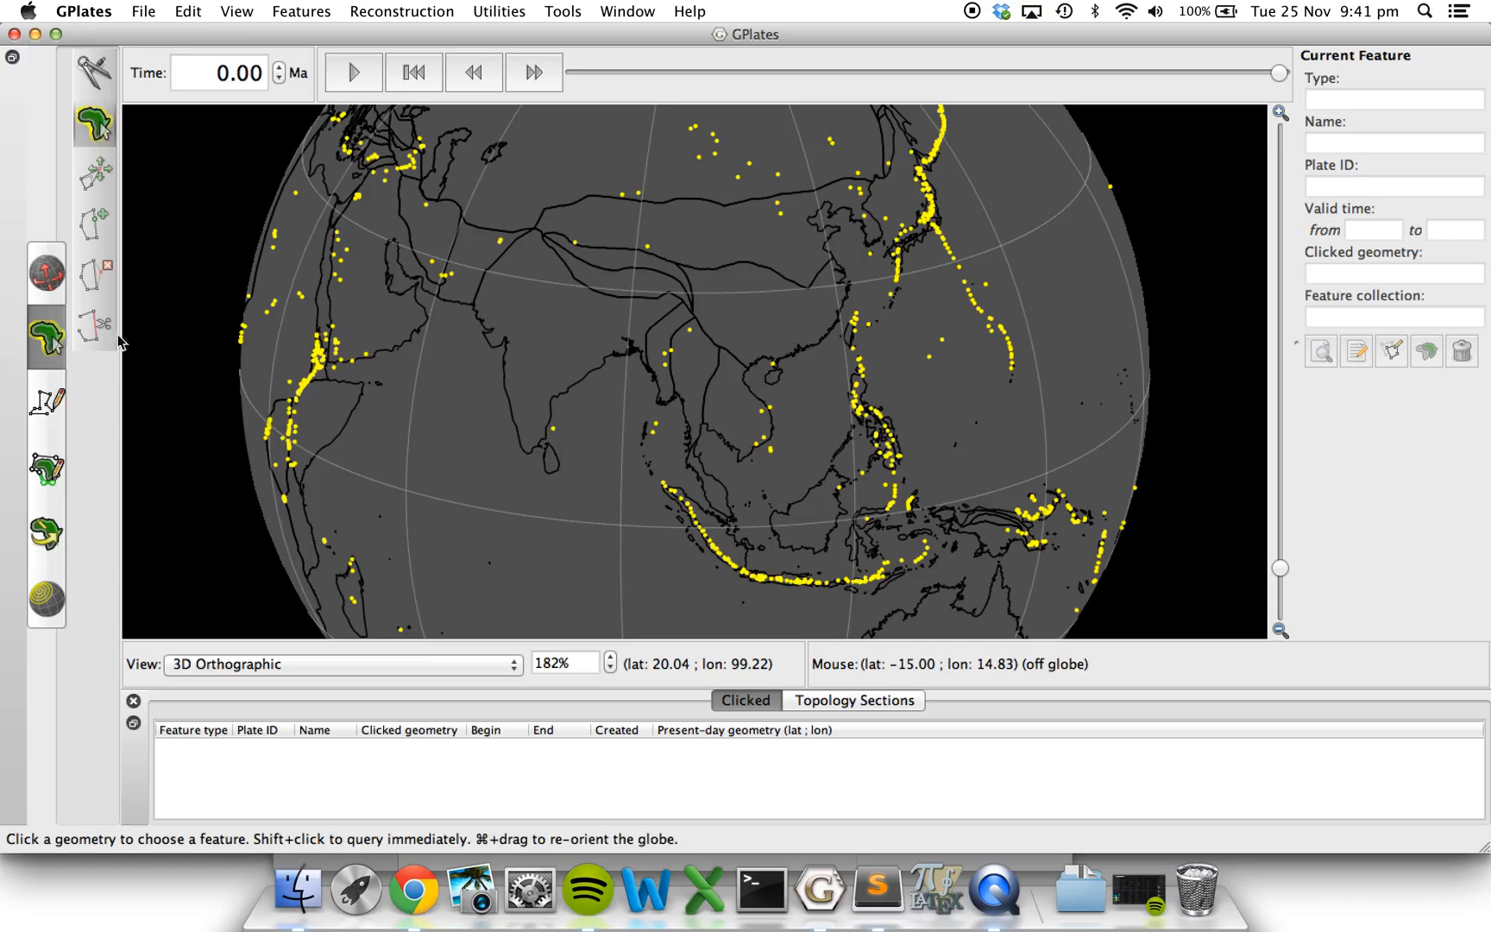
pyautogui.click(733, 529)
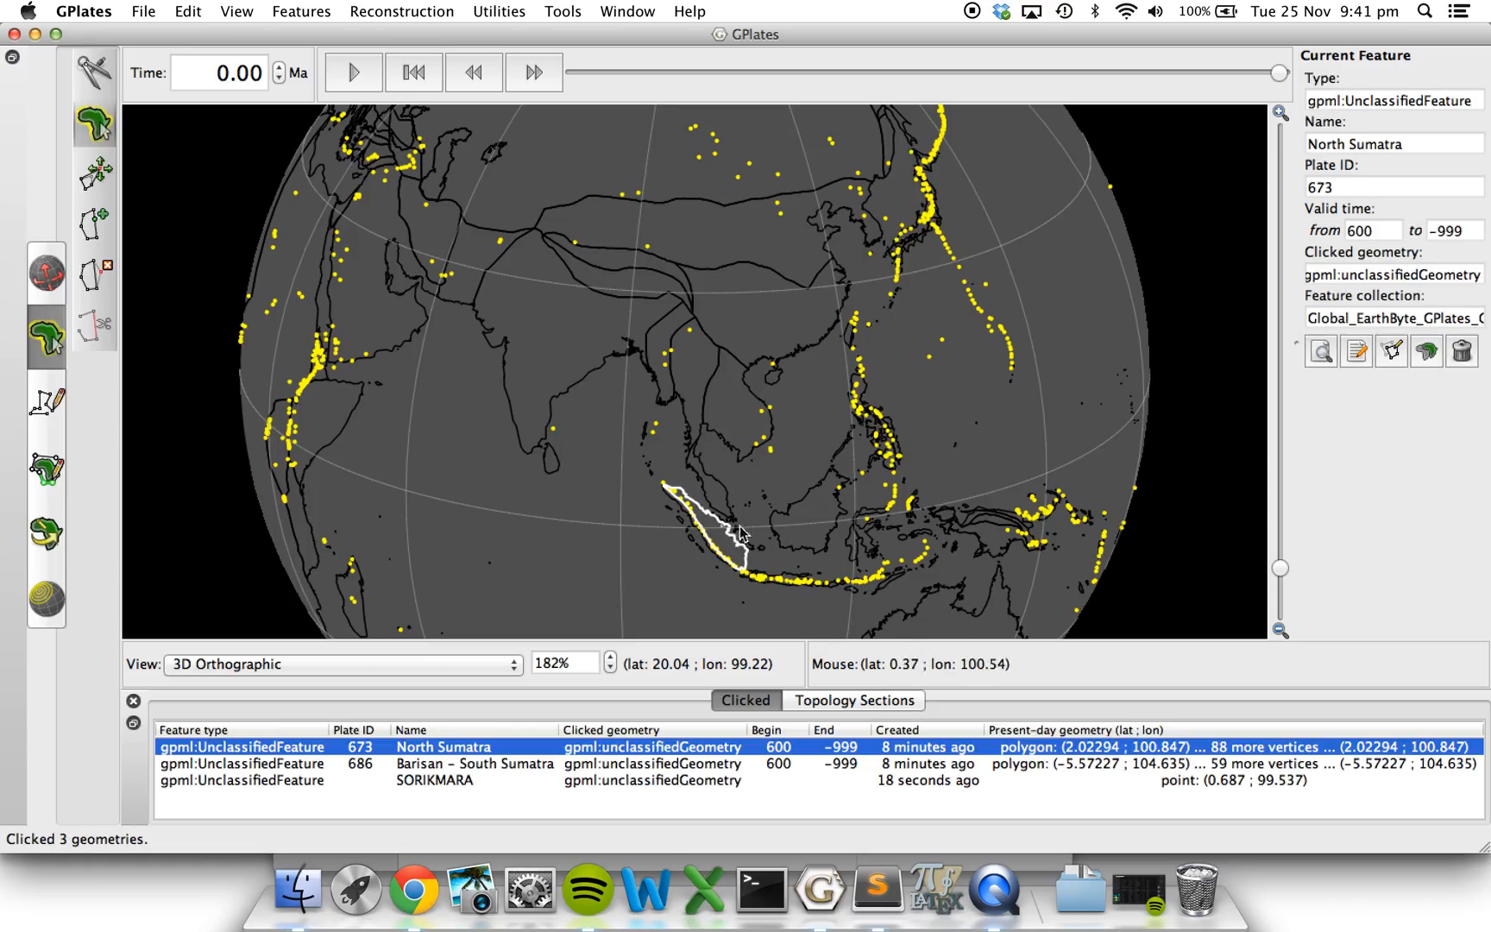
pyautogui.click(930, 357)
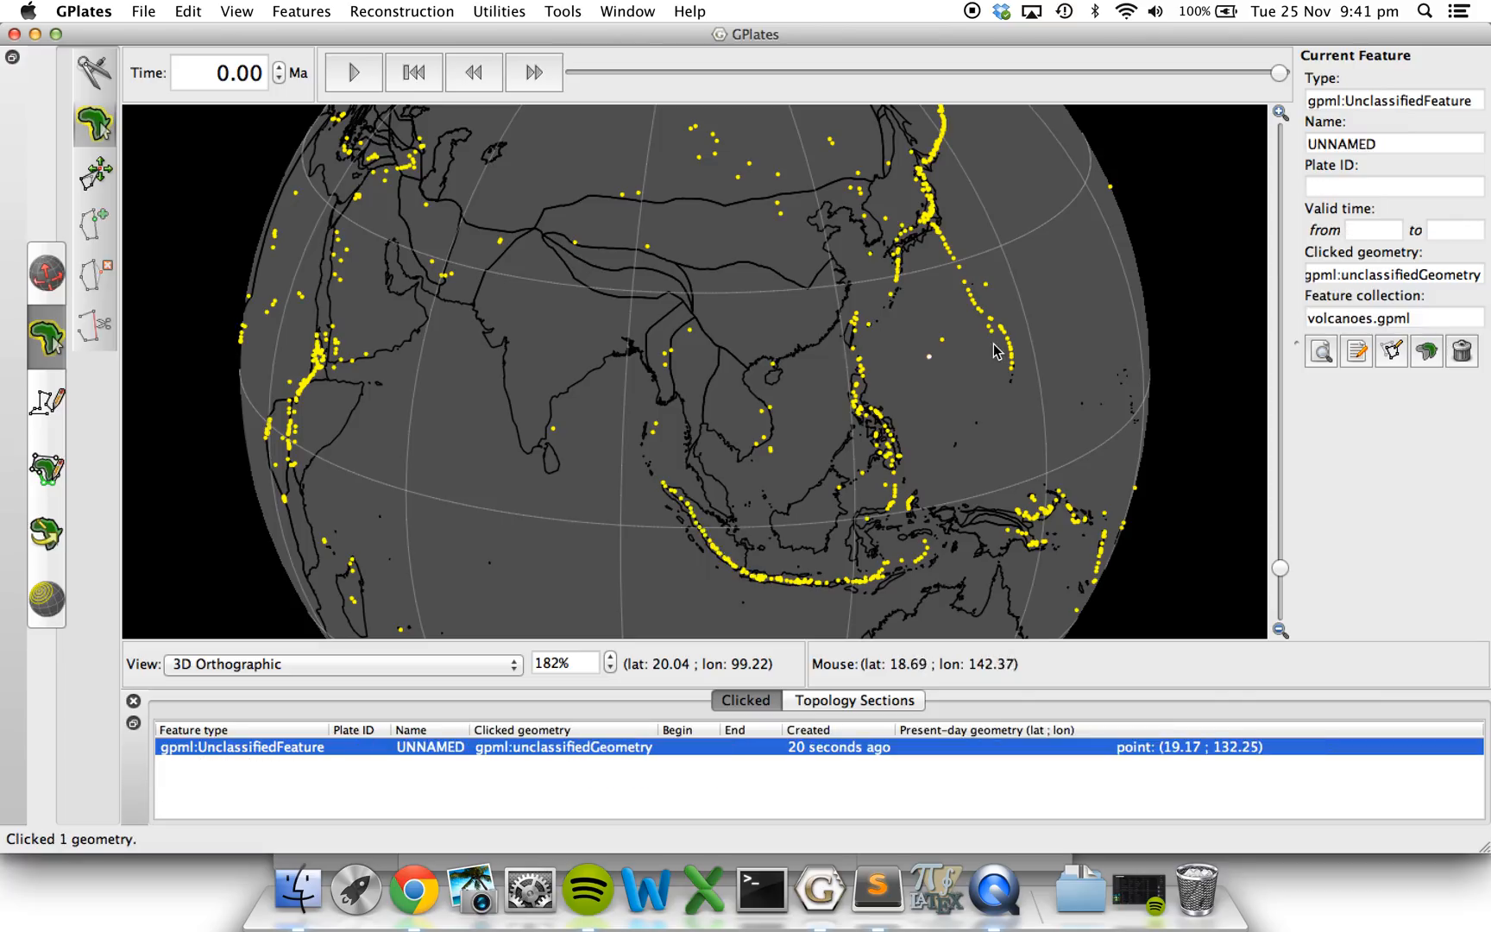
pyautogui.click(950, 252)
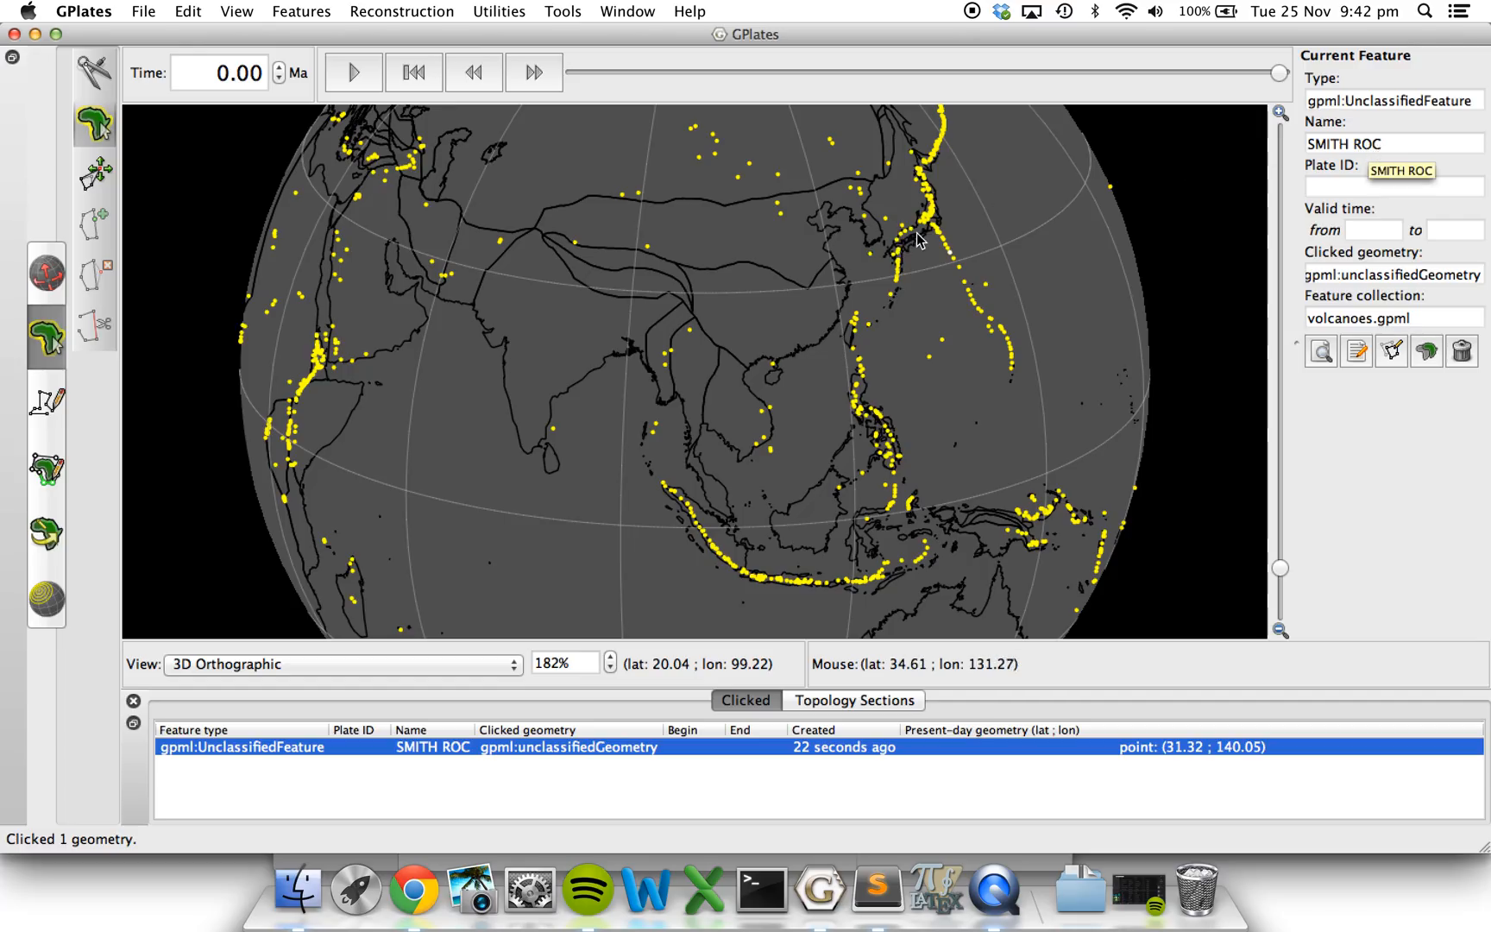
# Query the overlapping features on Honshu, including the IIZUNA and KUROHIME volcanoes, and two volcano points in Central Asia.
pyautogui.click(931, 200)
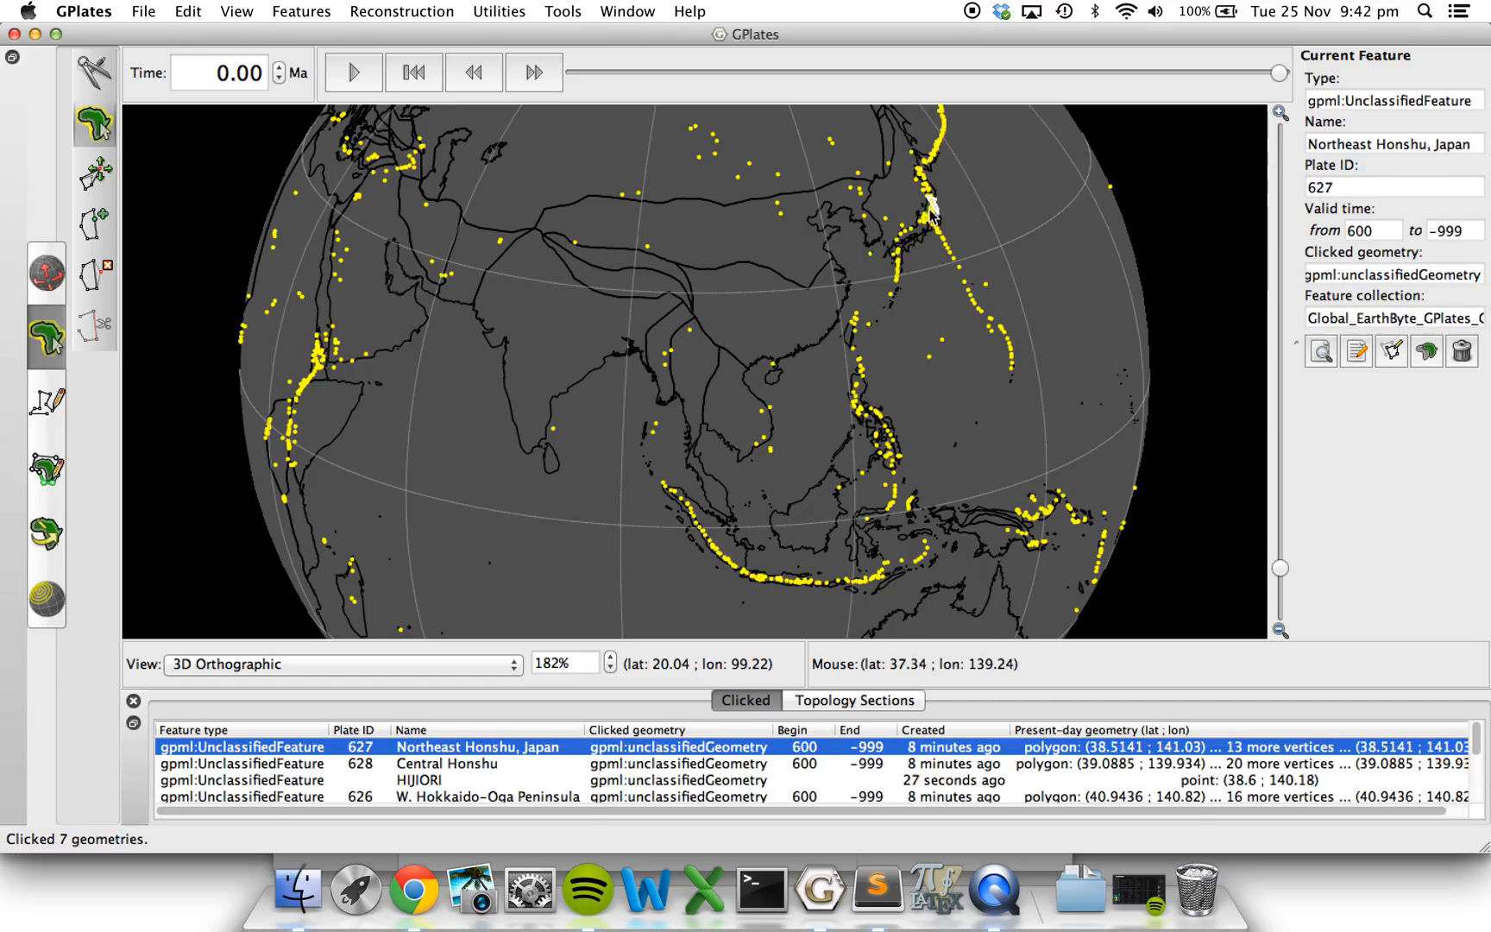
pyautogui.click(930, 225)
pyautogui.click(924, 223)
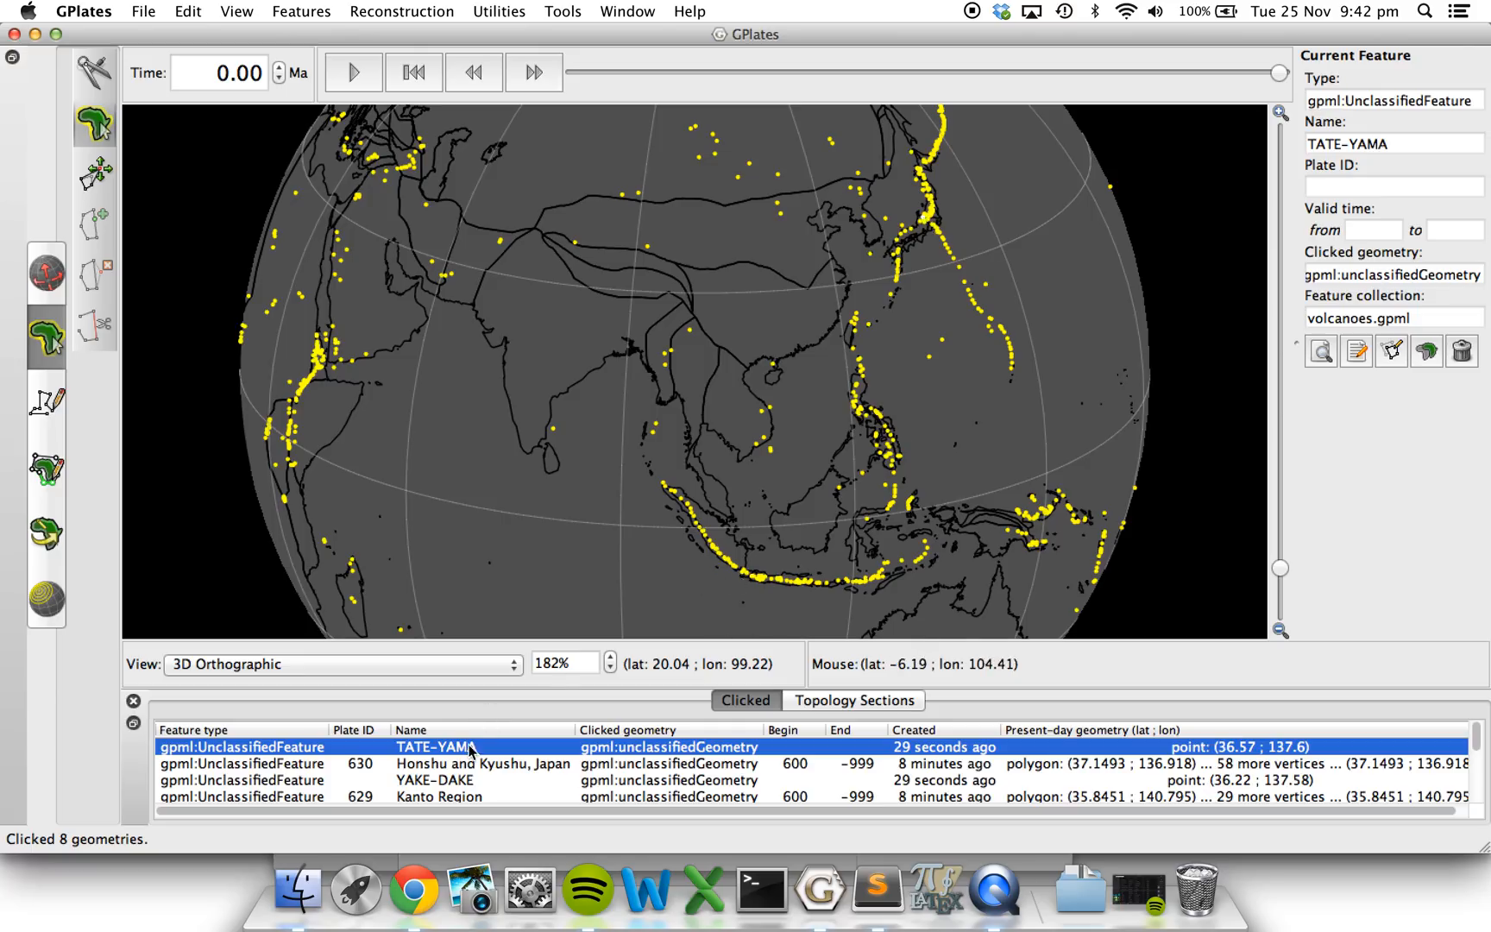
pyautogui.scroll(-2, 486, 771)
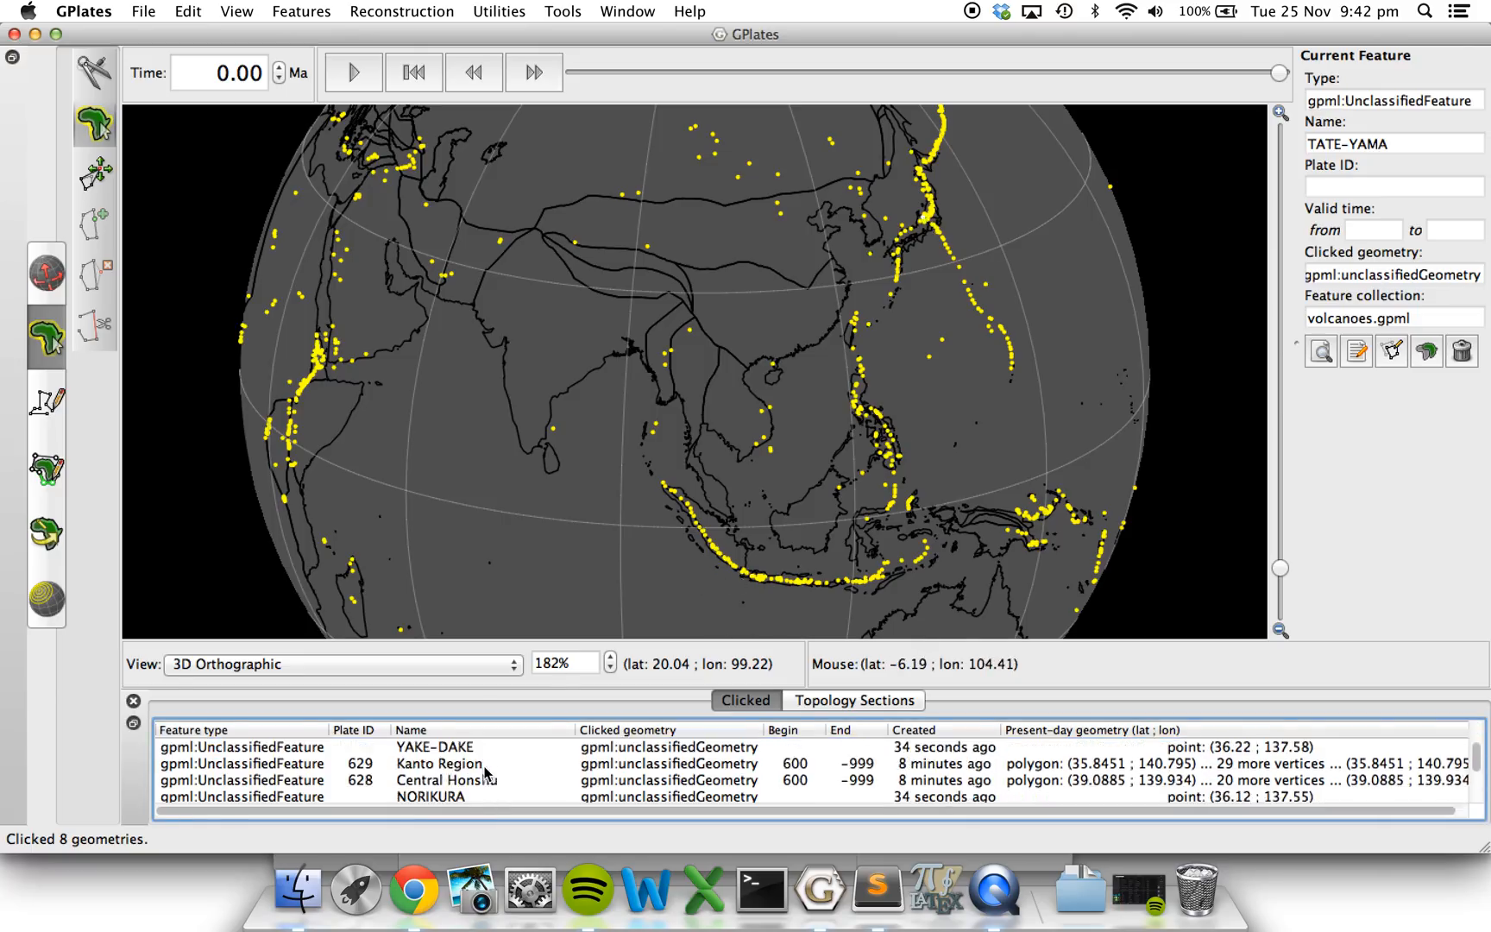
pyautogui.scroll(-3, 486, 771)
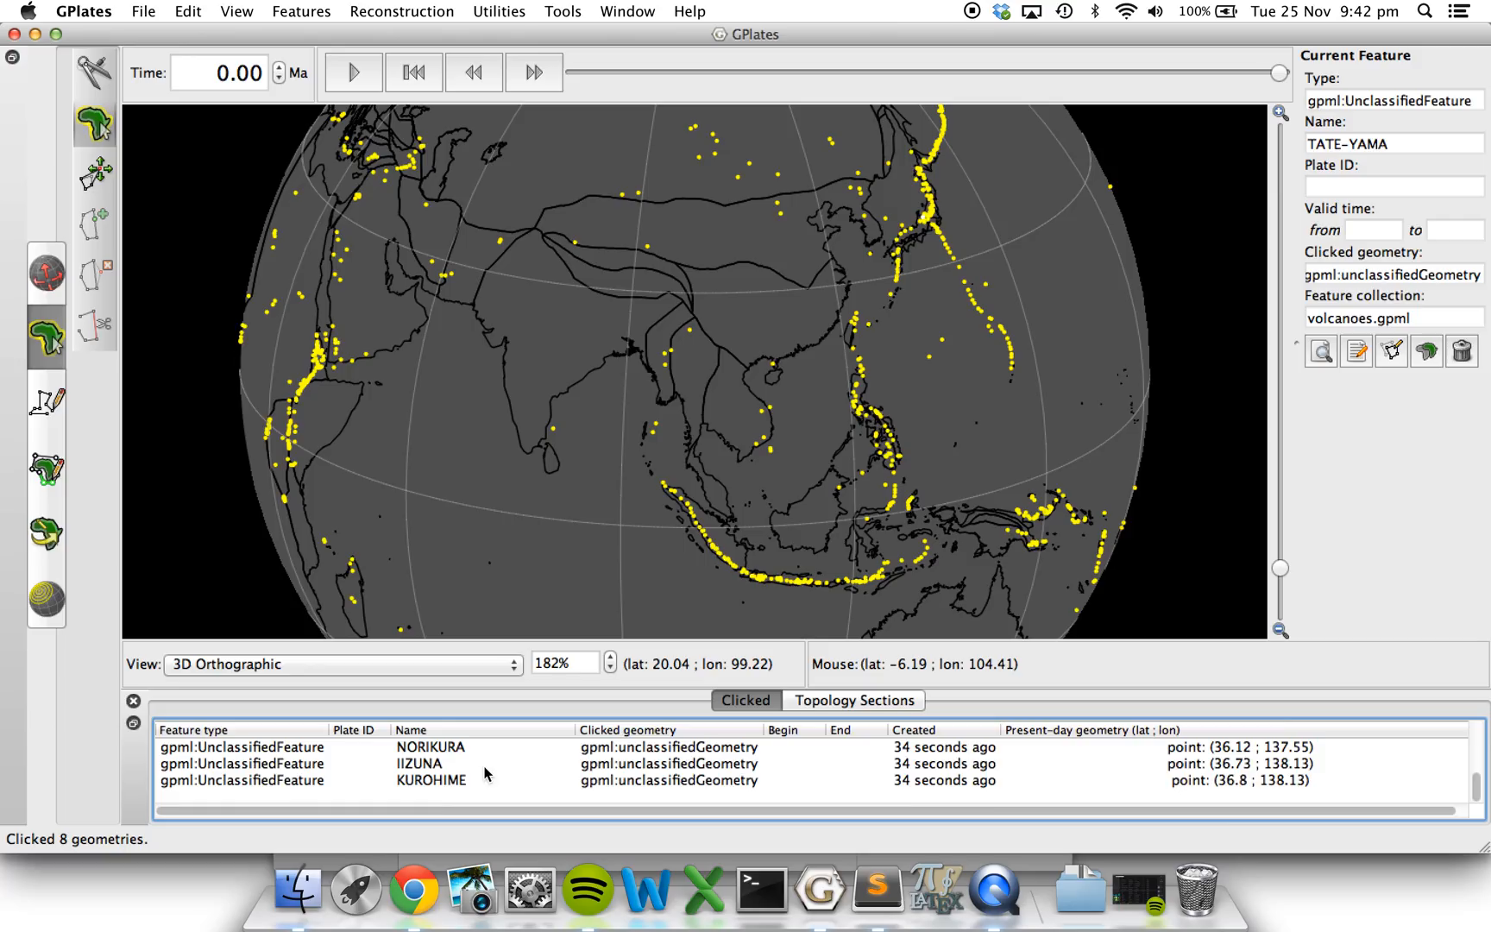
pyautogui.click(415, 765)
pyautogui.click(414, 781)
pyautogui.scroll(5, 414, 781)
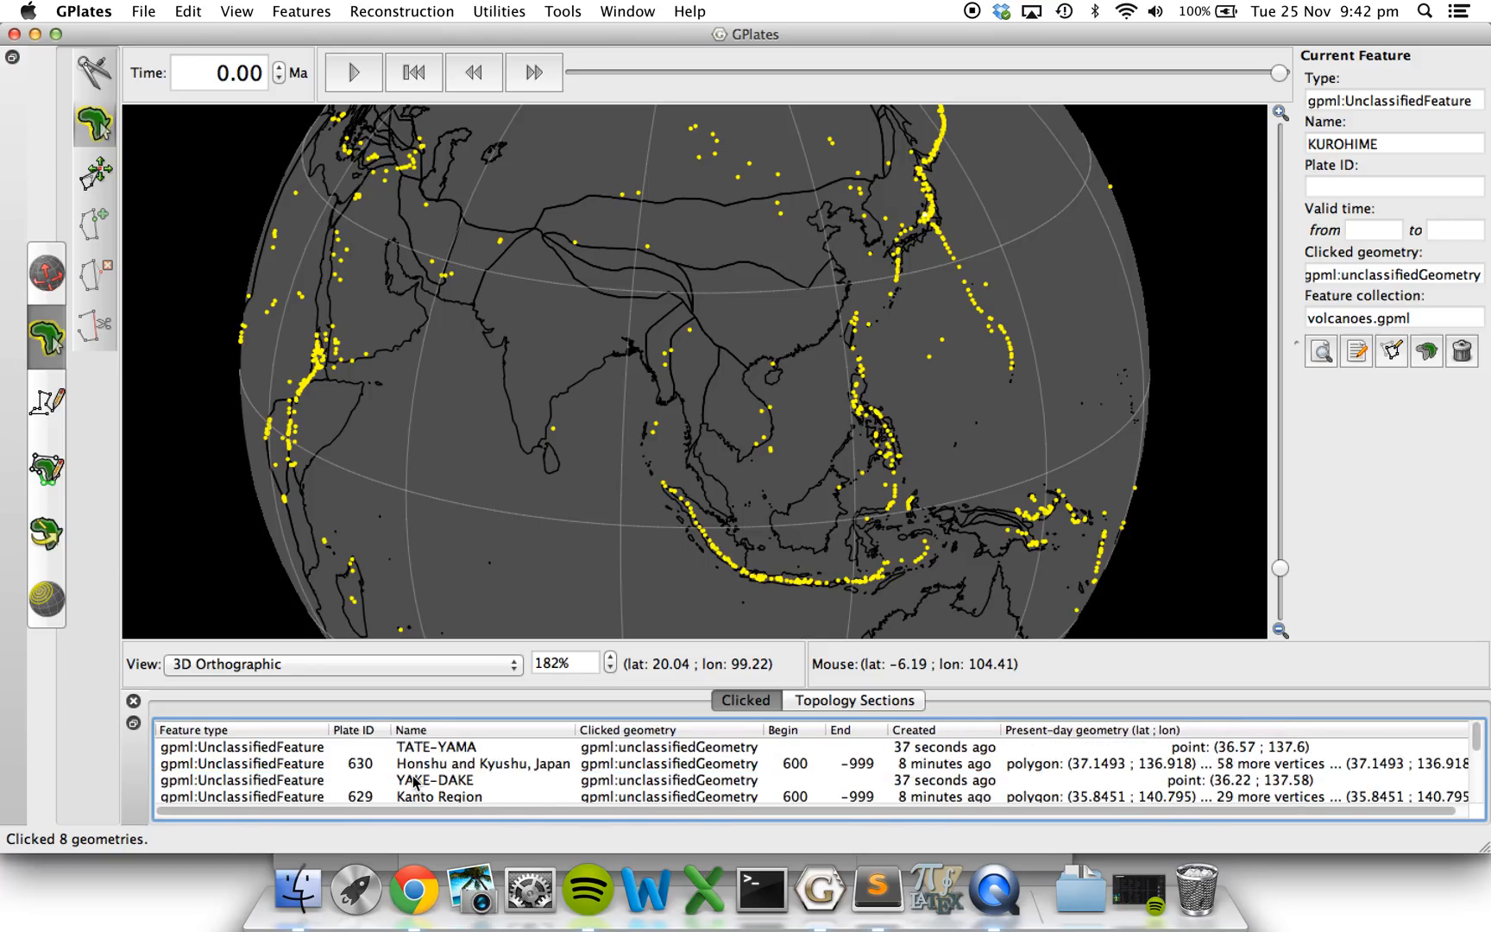
pyautogui.click(648, 247)
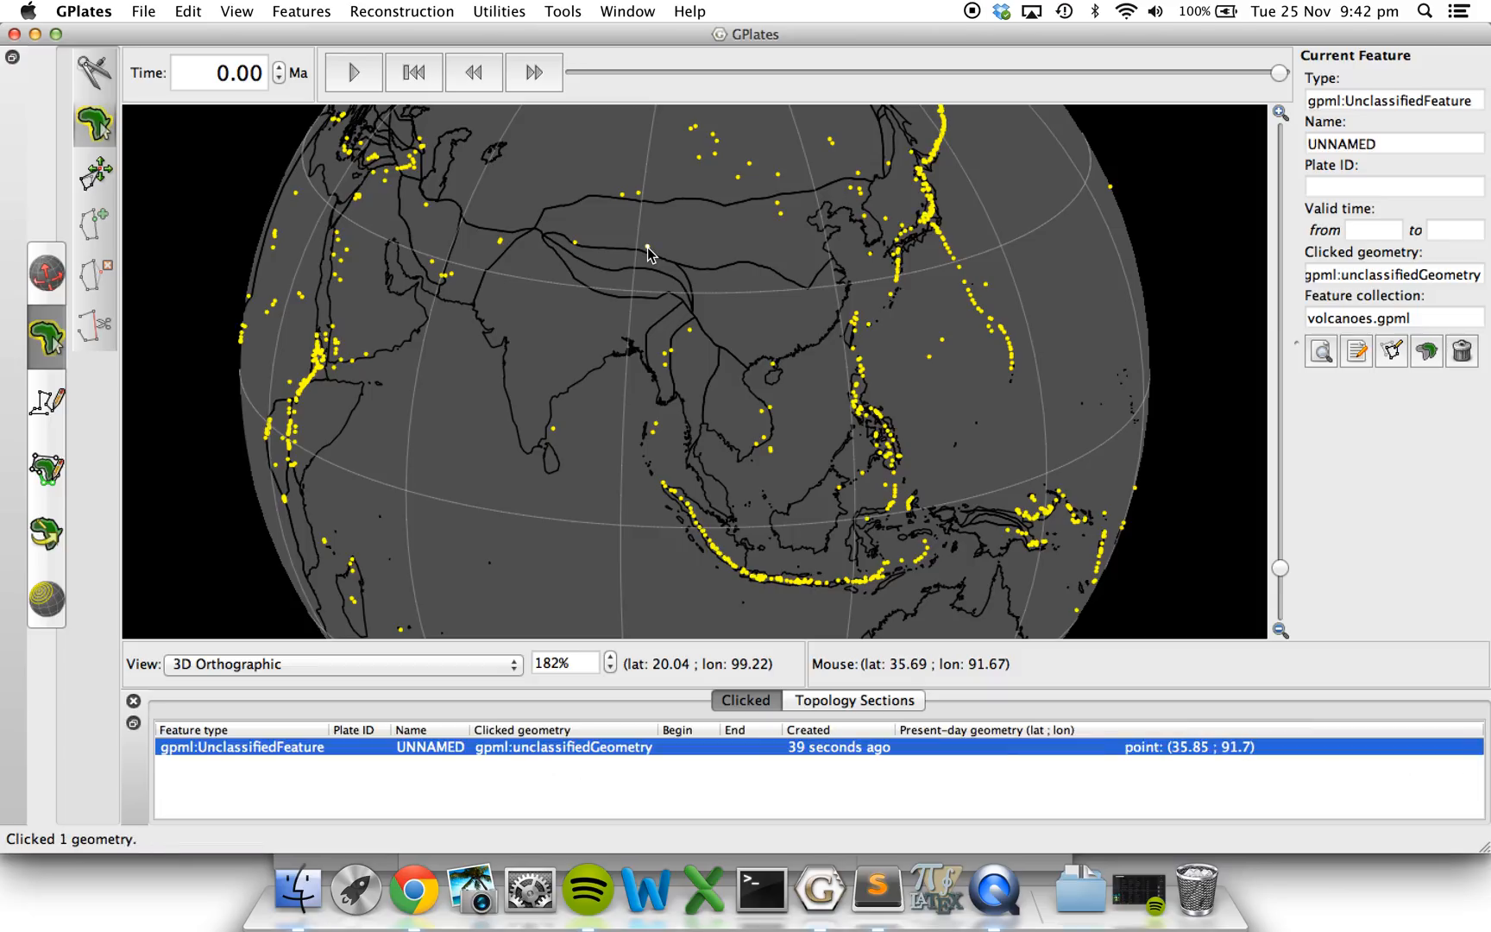
pyautogui.click(640, 198)
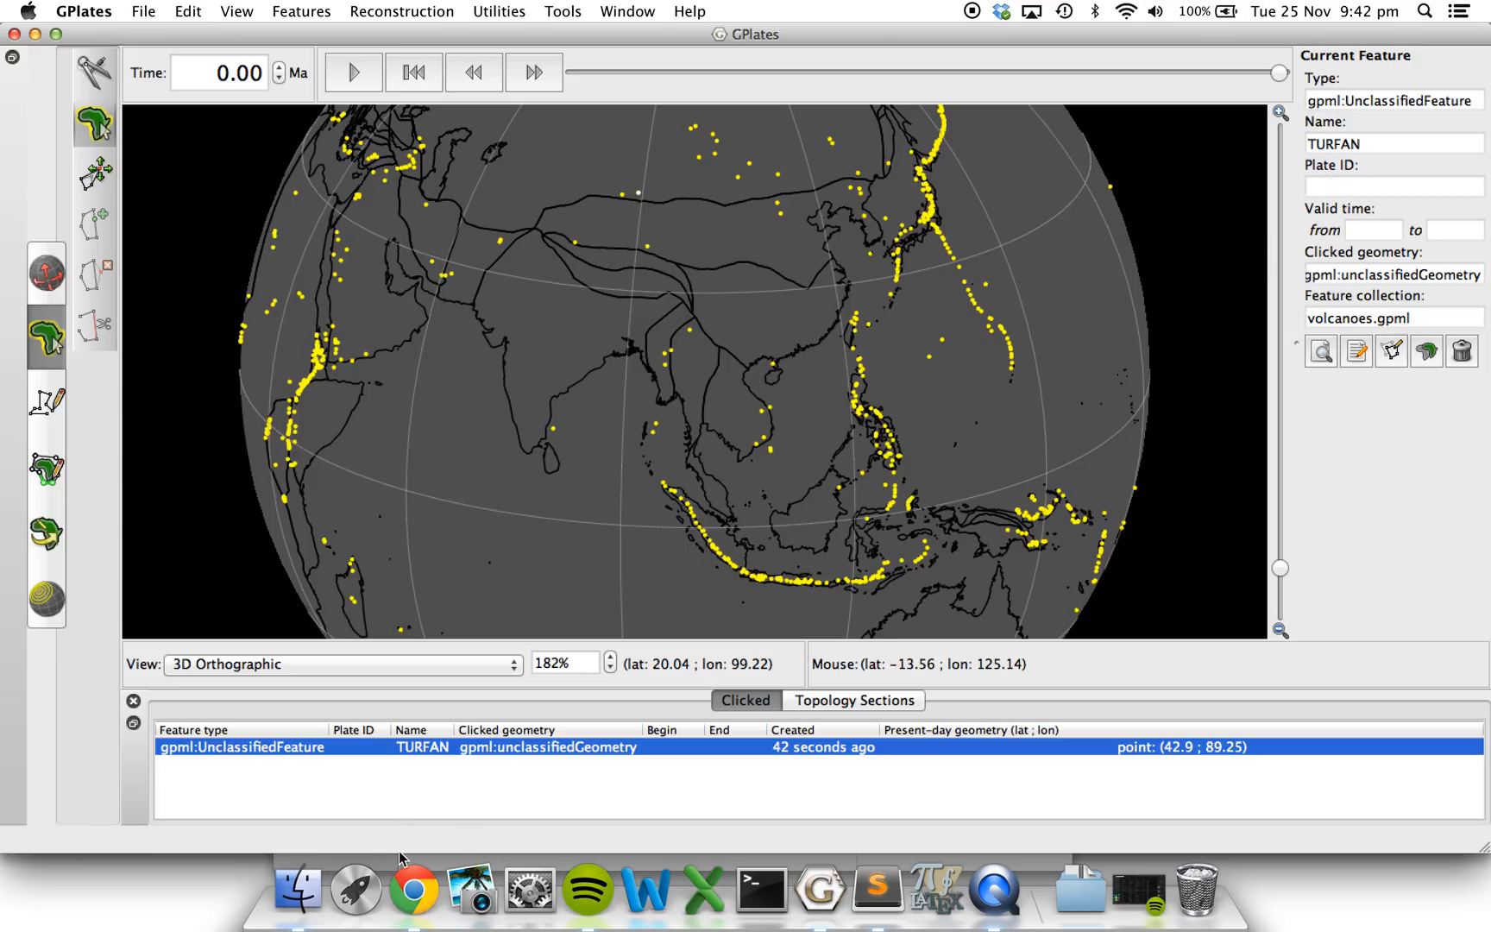
# Load Global_EarthByte_GPlates_PresentDay_PlatePolygons_20091015.gpml from the tutorial data folder onto the globe.
pyautogui.click(304, 896)
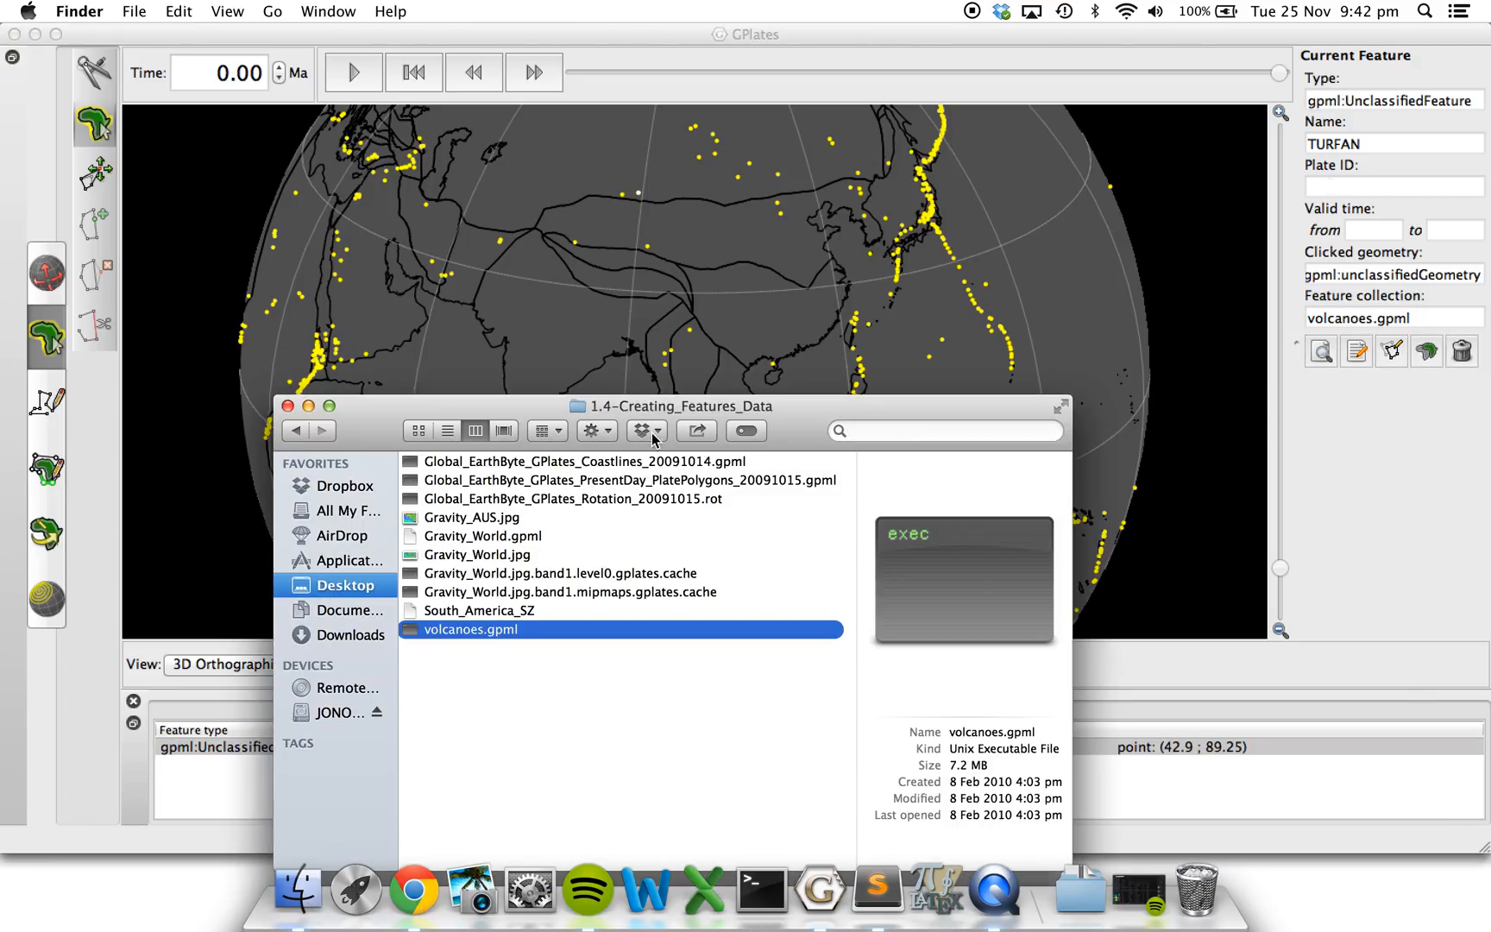
pyautogui.click(702, 481)
pyautogui.moveTo(716, 489); pyautogui.dragTo(668, 226)
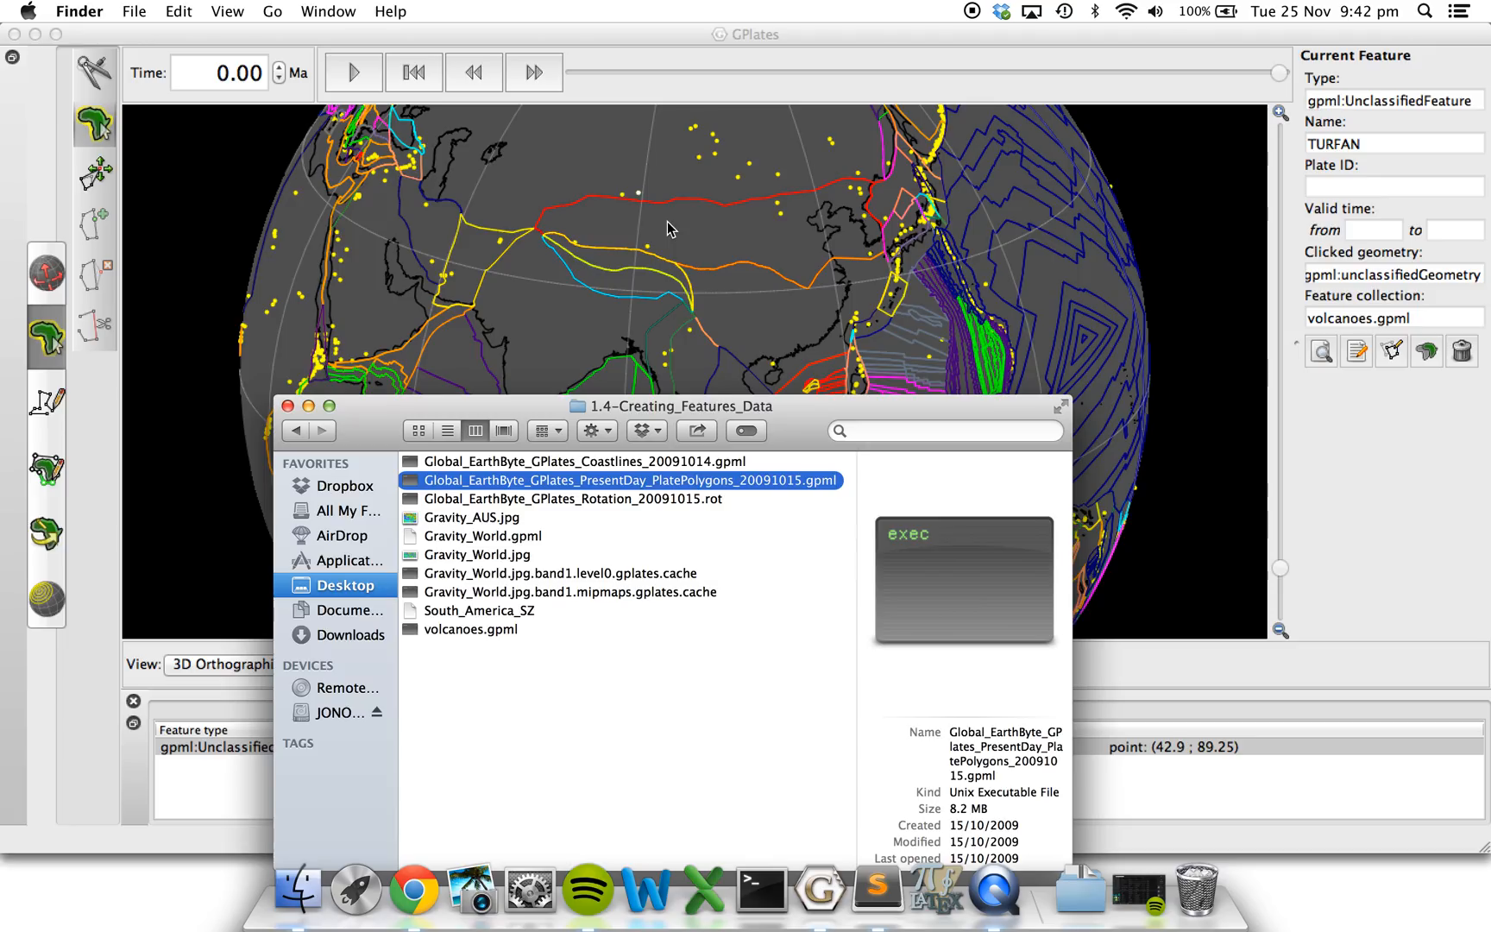
pyautogui.click(532, 268)
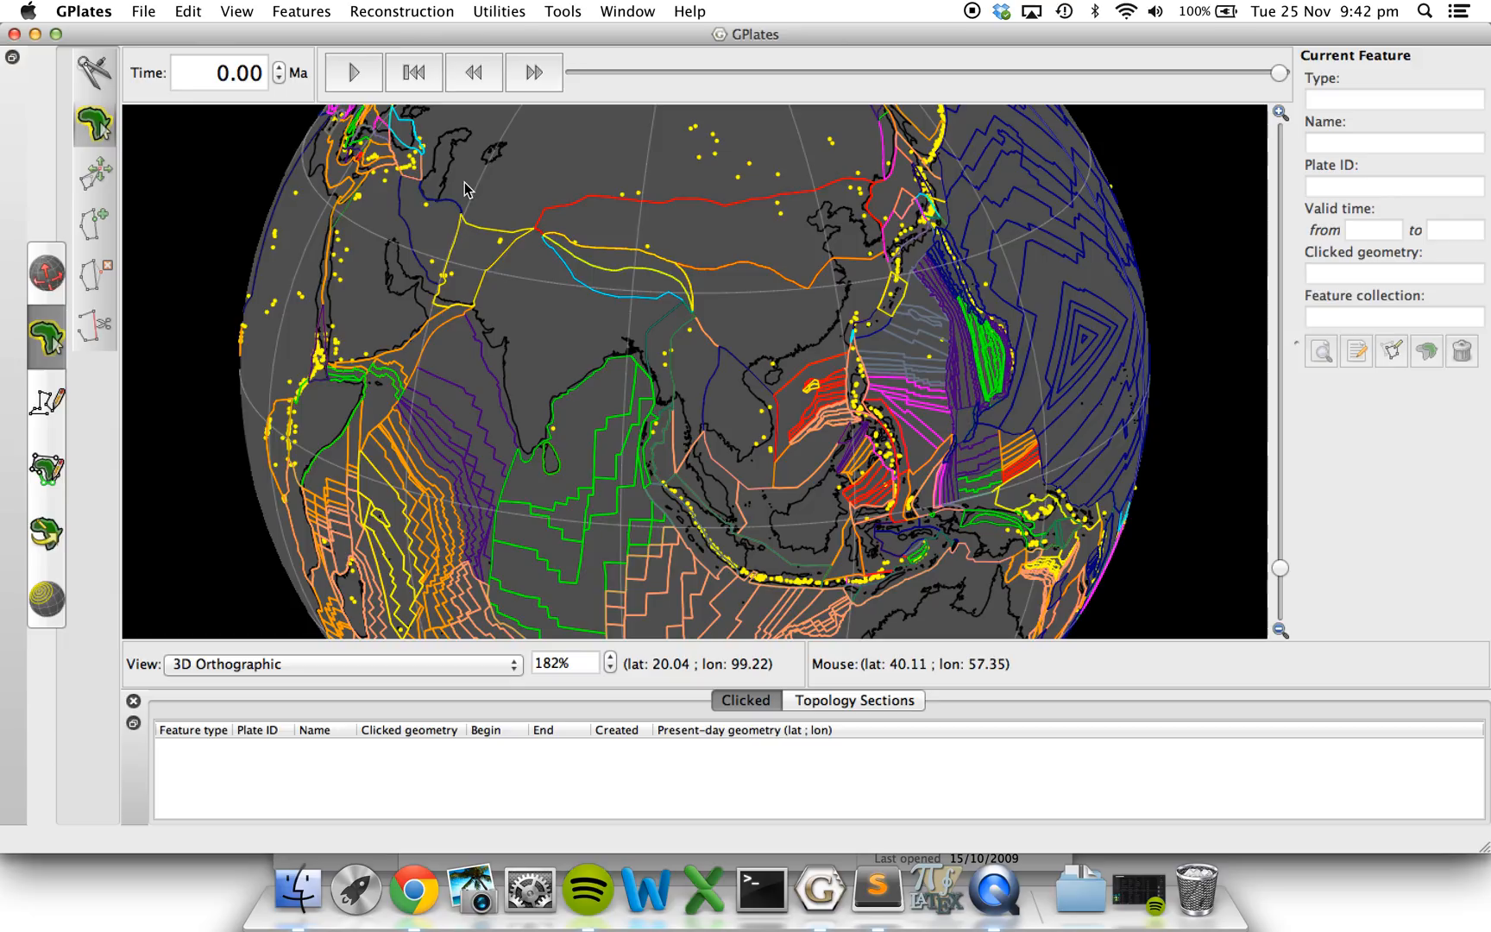
# Set up Assign Plate IDs with the PresentDay_PlatePolygons layer as partitioning layer and volcanoes.gpml as the features to partition.
pyautogui.click(302, 10)
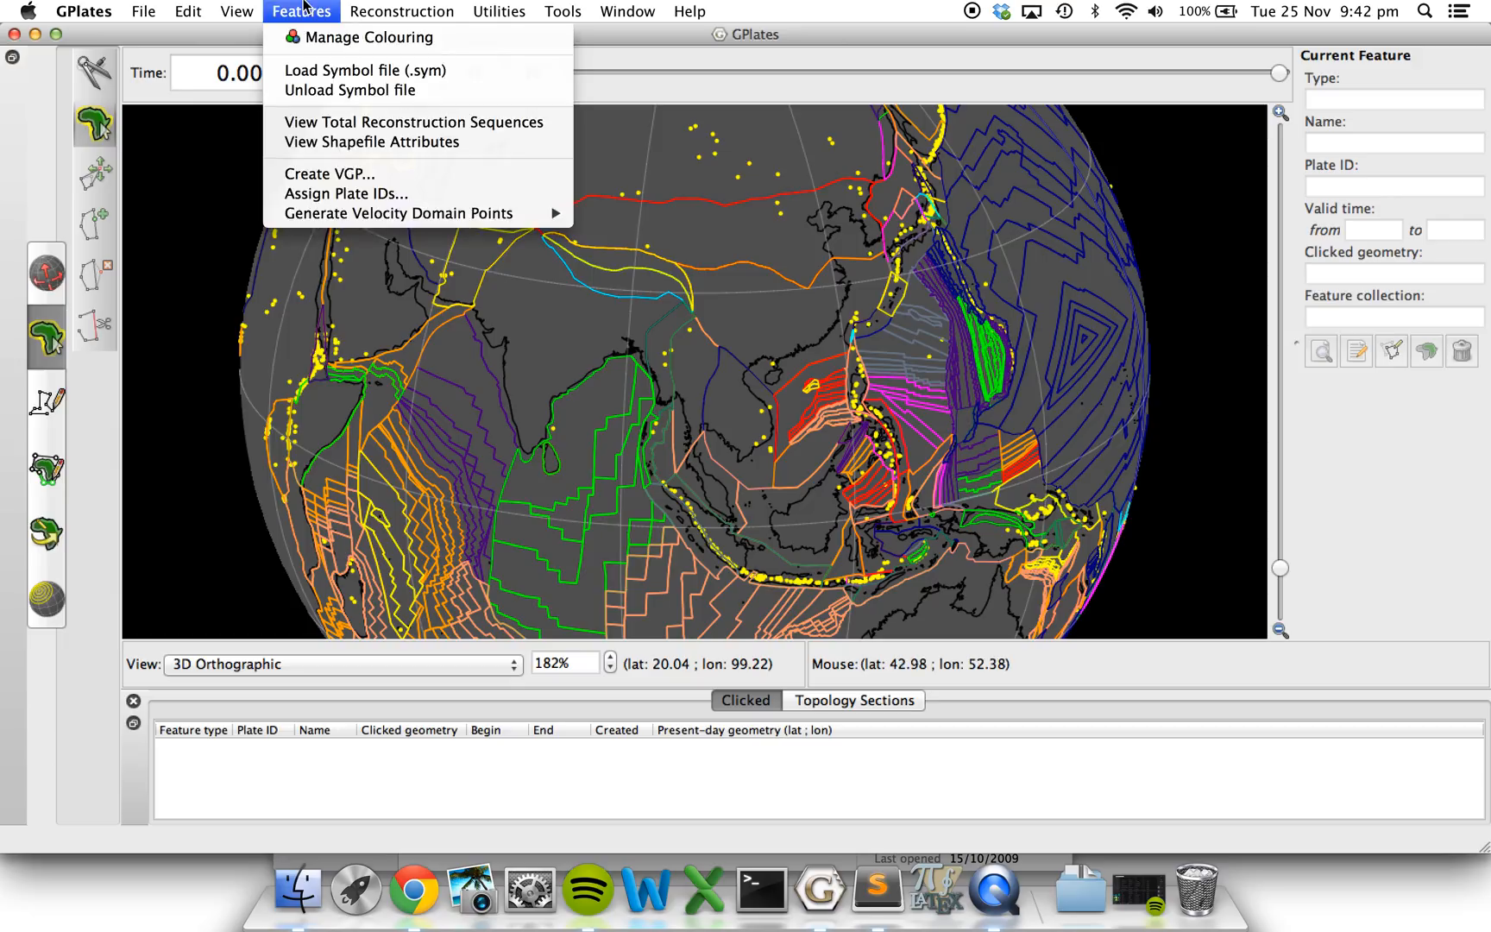
pyautogui.click(343, 193)
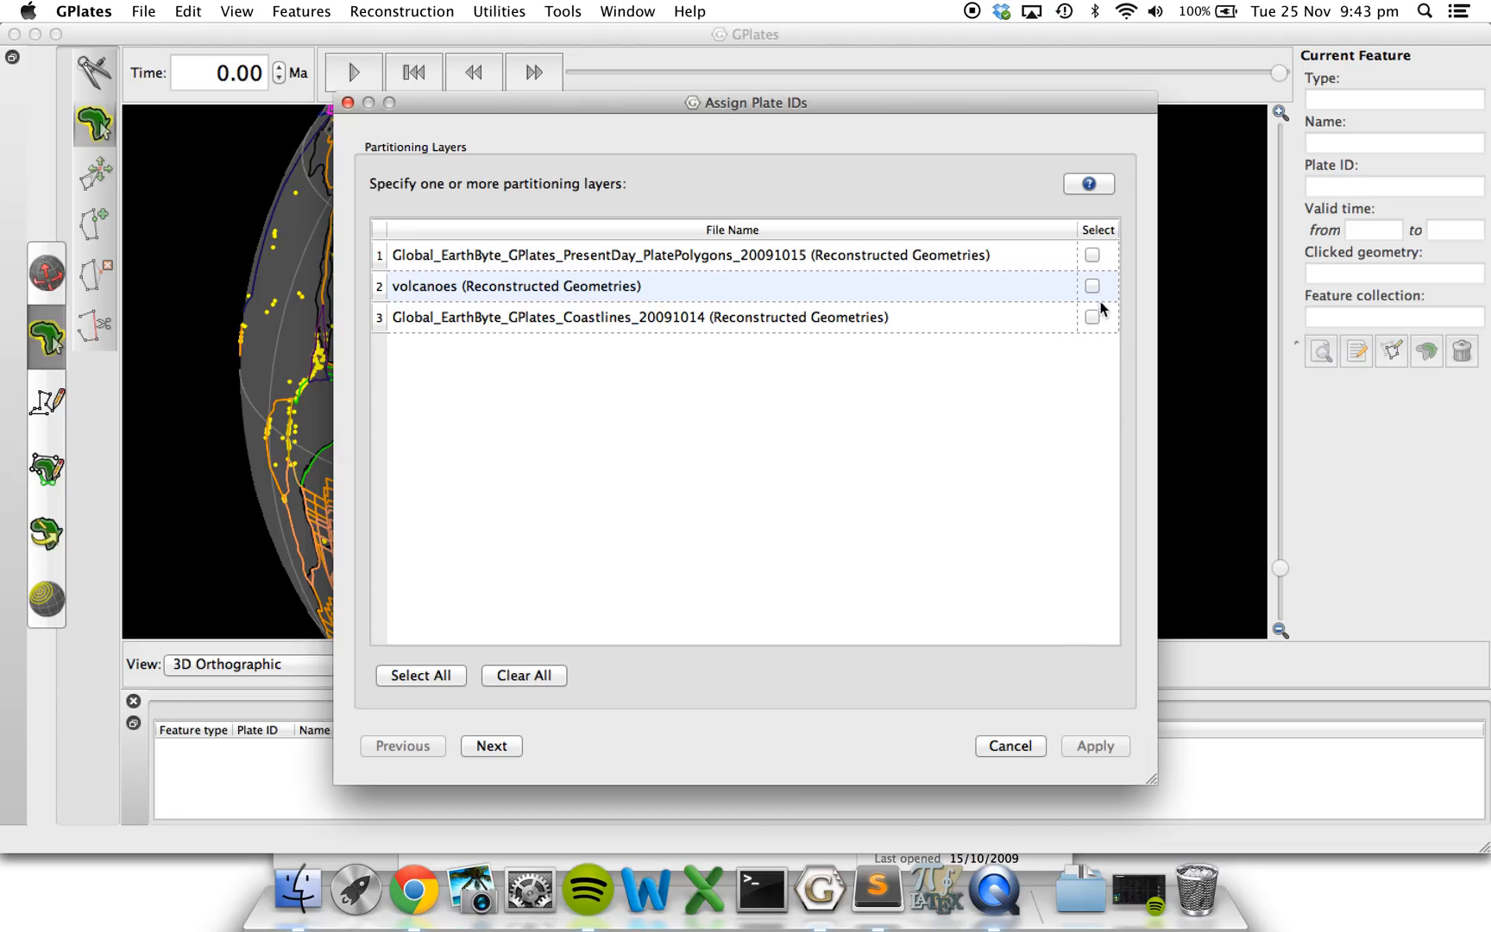
pyautogui.click(1092, 255)
pyautogui.click(489, 747)
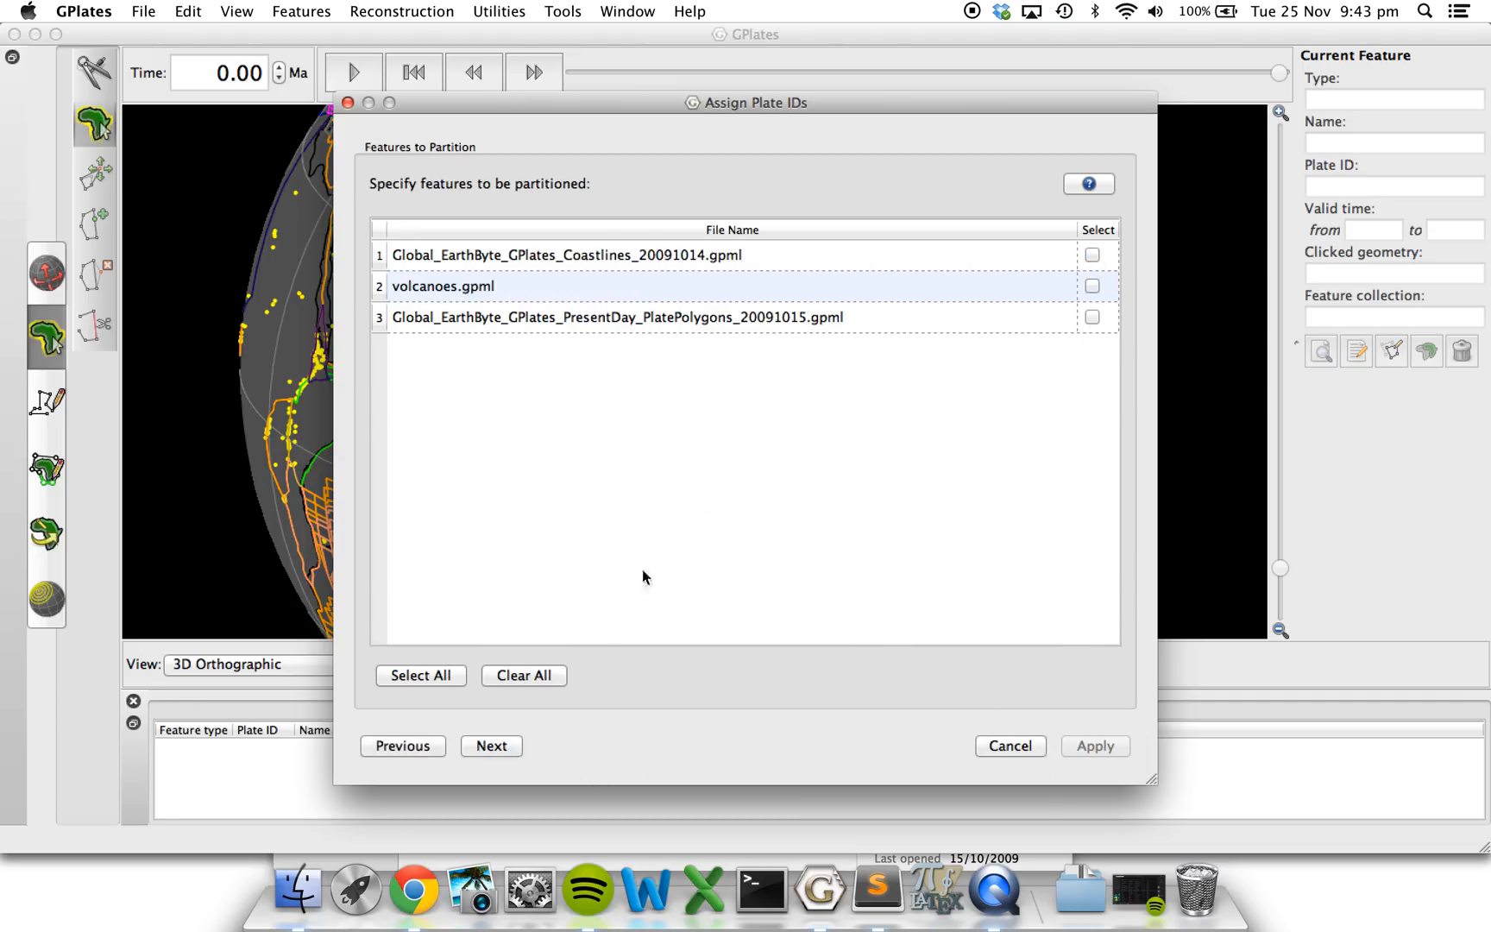
pyautogui.click(1091, 287)
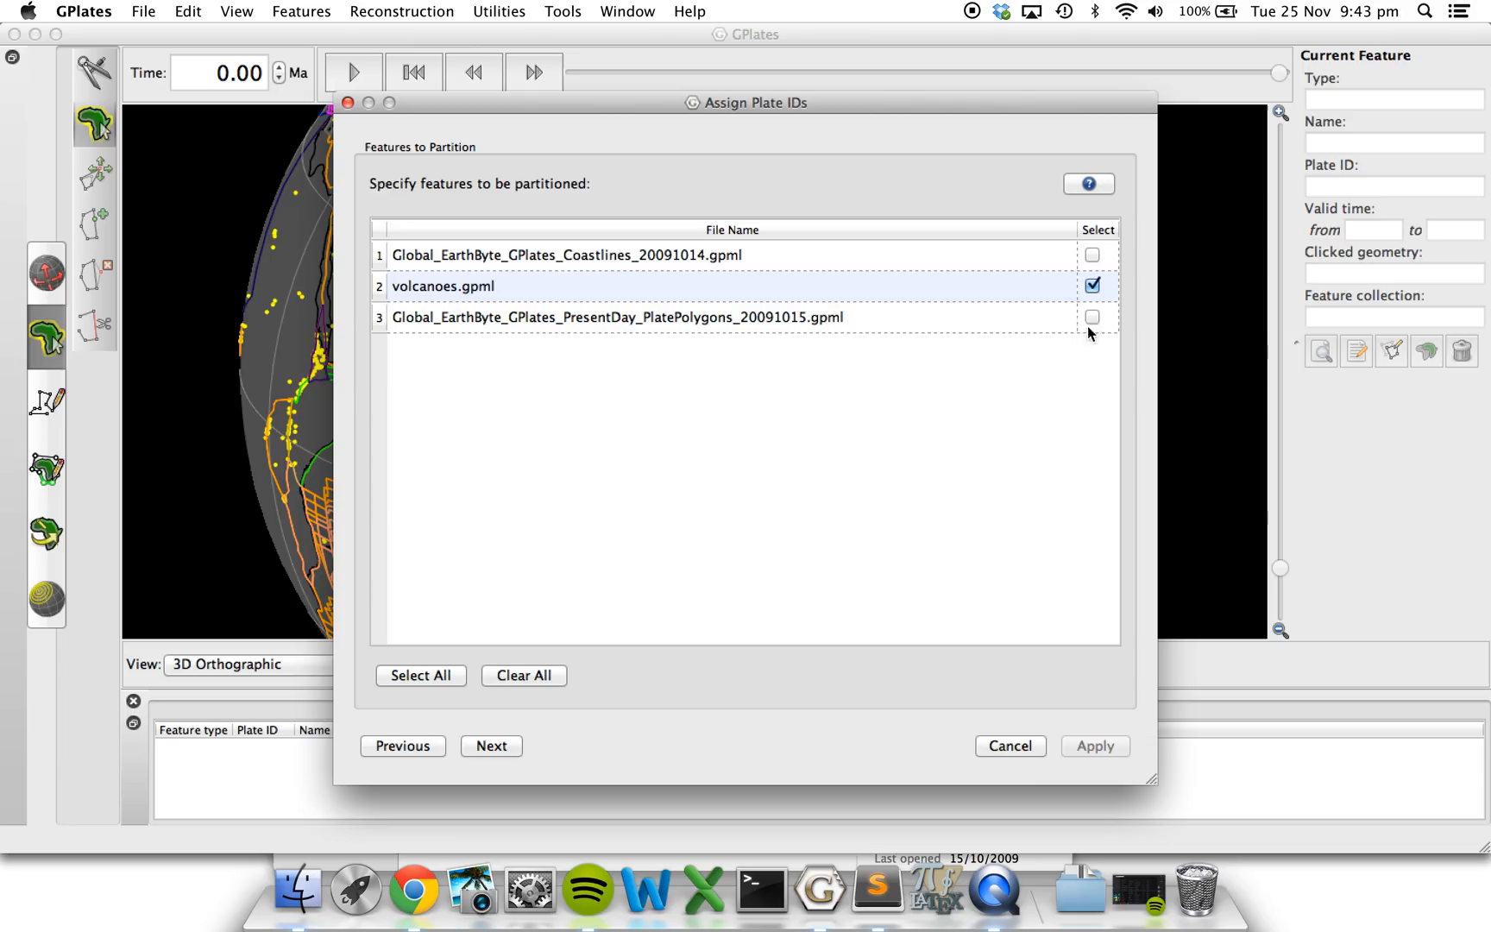
pyautogui.click(483, 747)
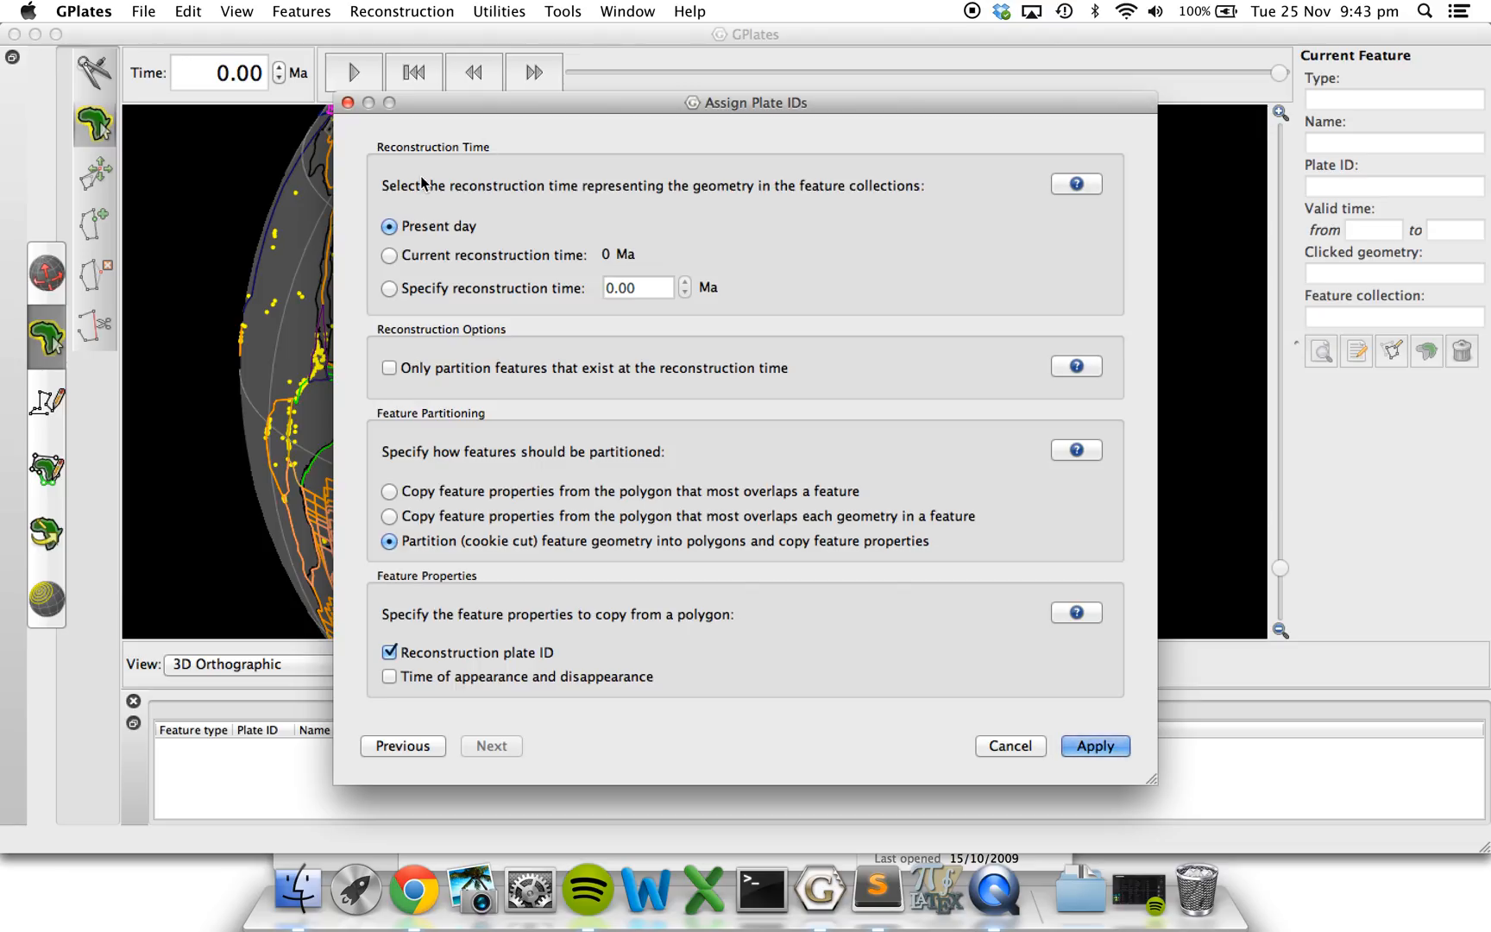
# Partition (cookie cut) the volcano geometry into polygons at present day, copying the reconstruction plate ID, and apply the assignment.
pyautogui.click(388, 540)
pyautogui.moveTo(852, 99); pyautogui.dragTo(888, 76)
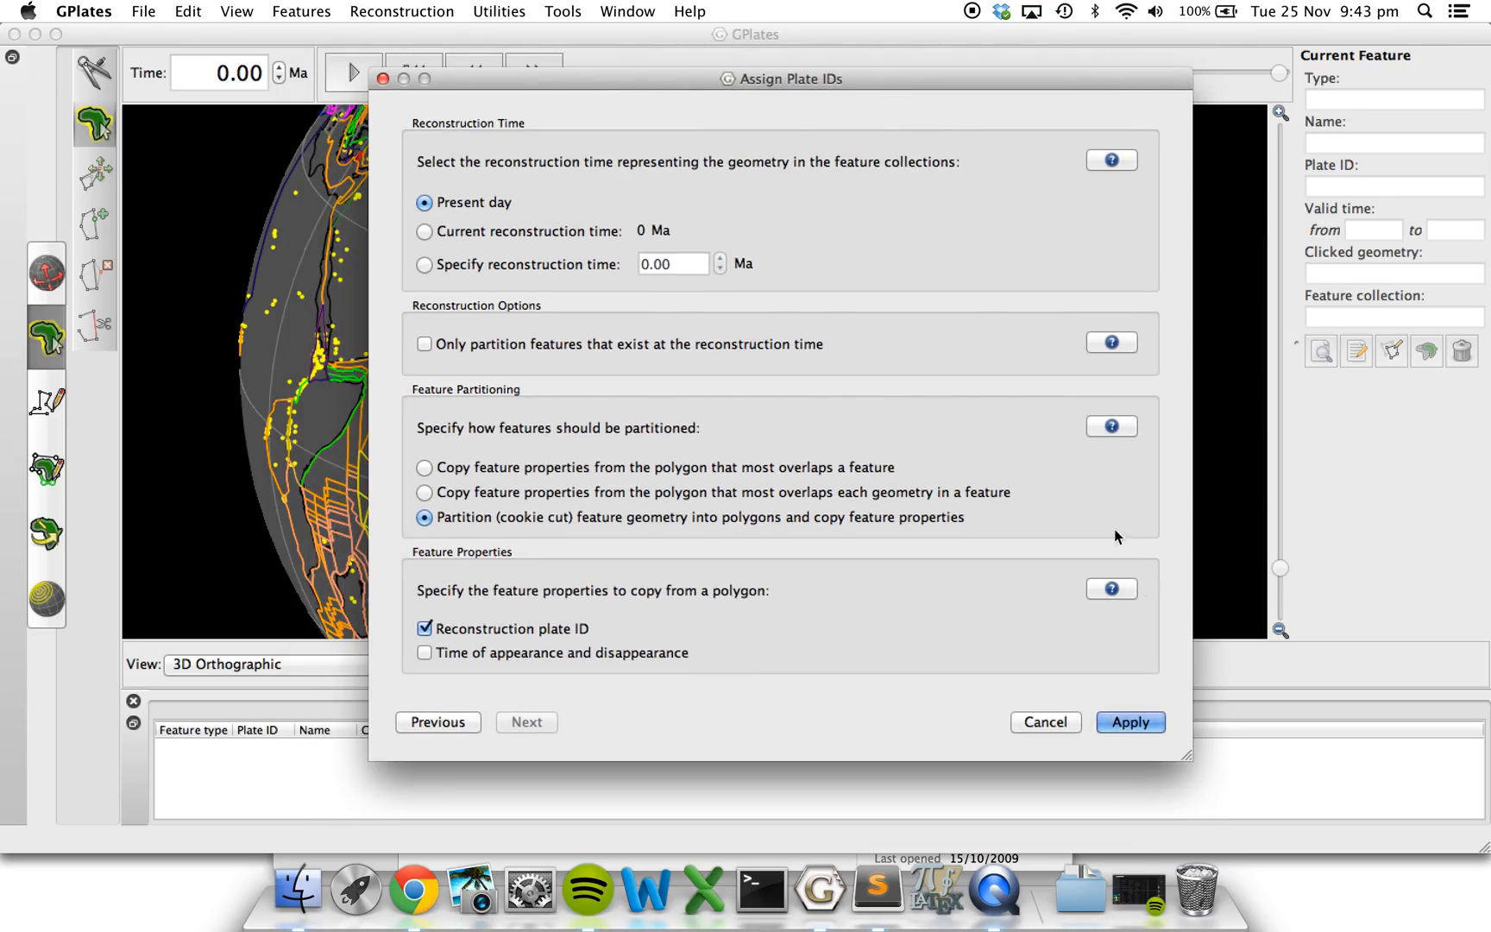
pyautogui.click(1133, 730)
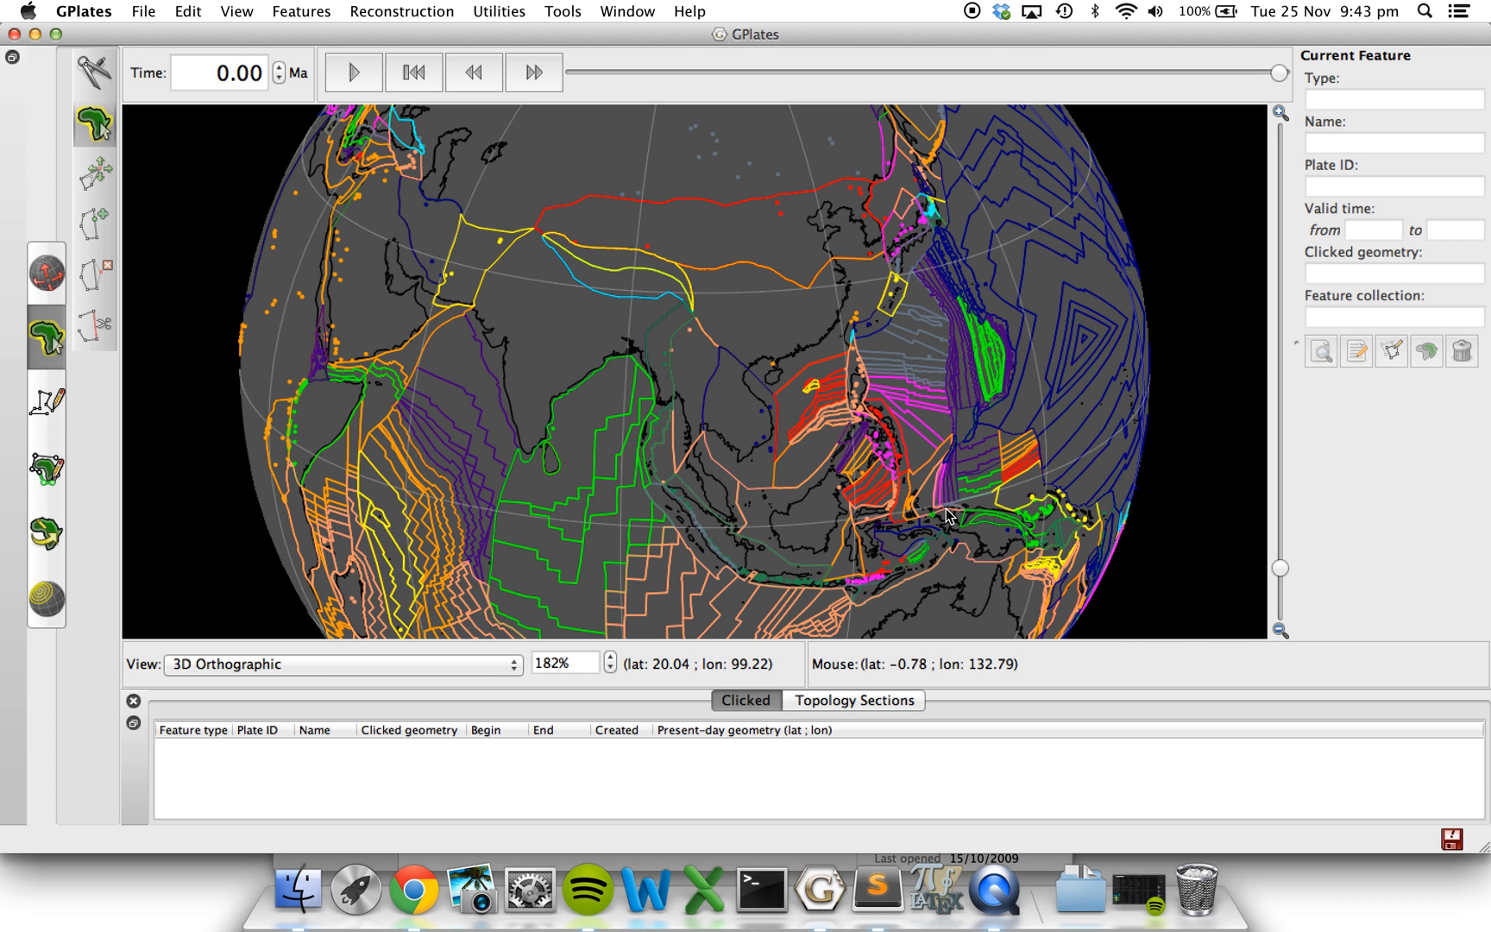
# Hide the PresentDay_PlatePolygons layer in the Layers window and return to the main globe window.
pyautogui.hotkey('ctrl', 'Up')
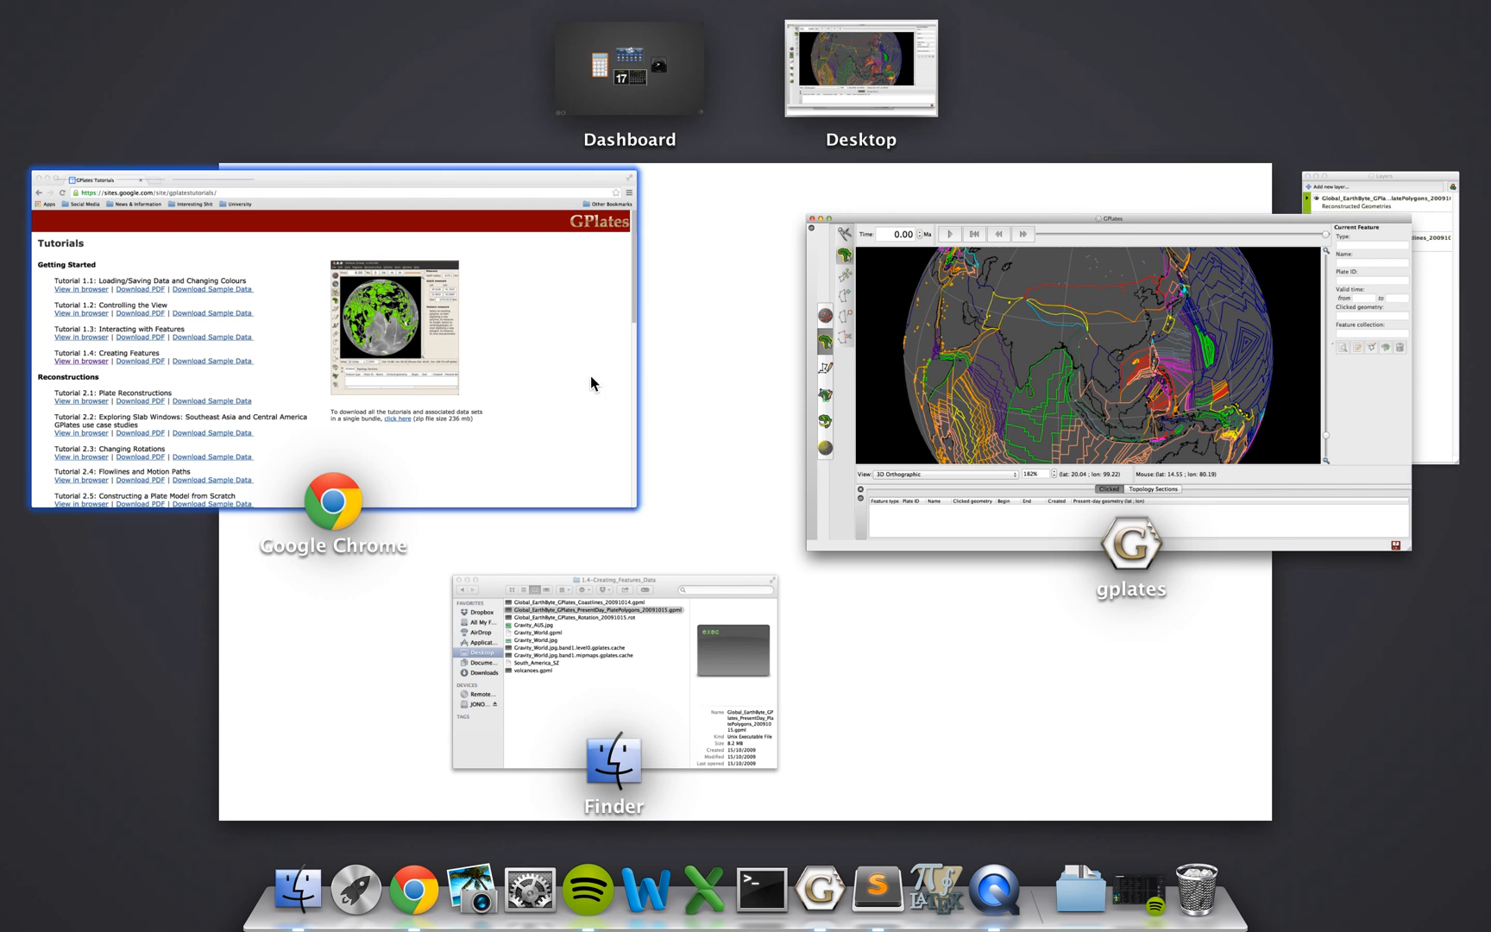
pyautogui.click(1386, 182)
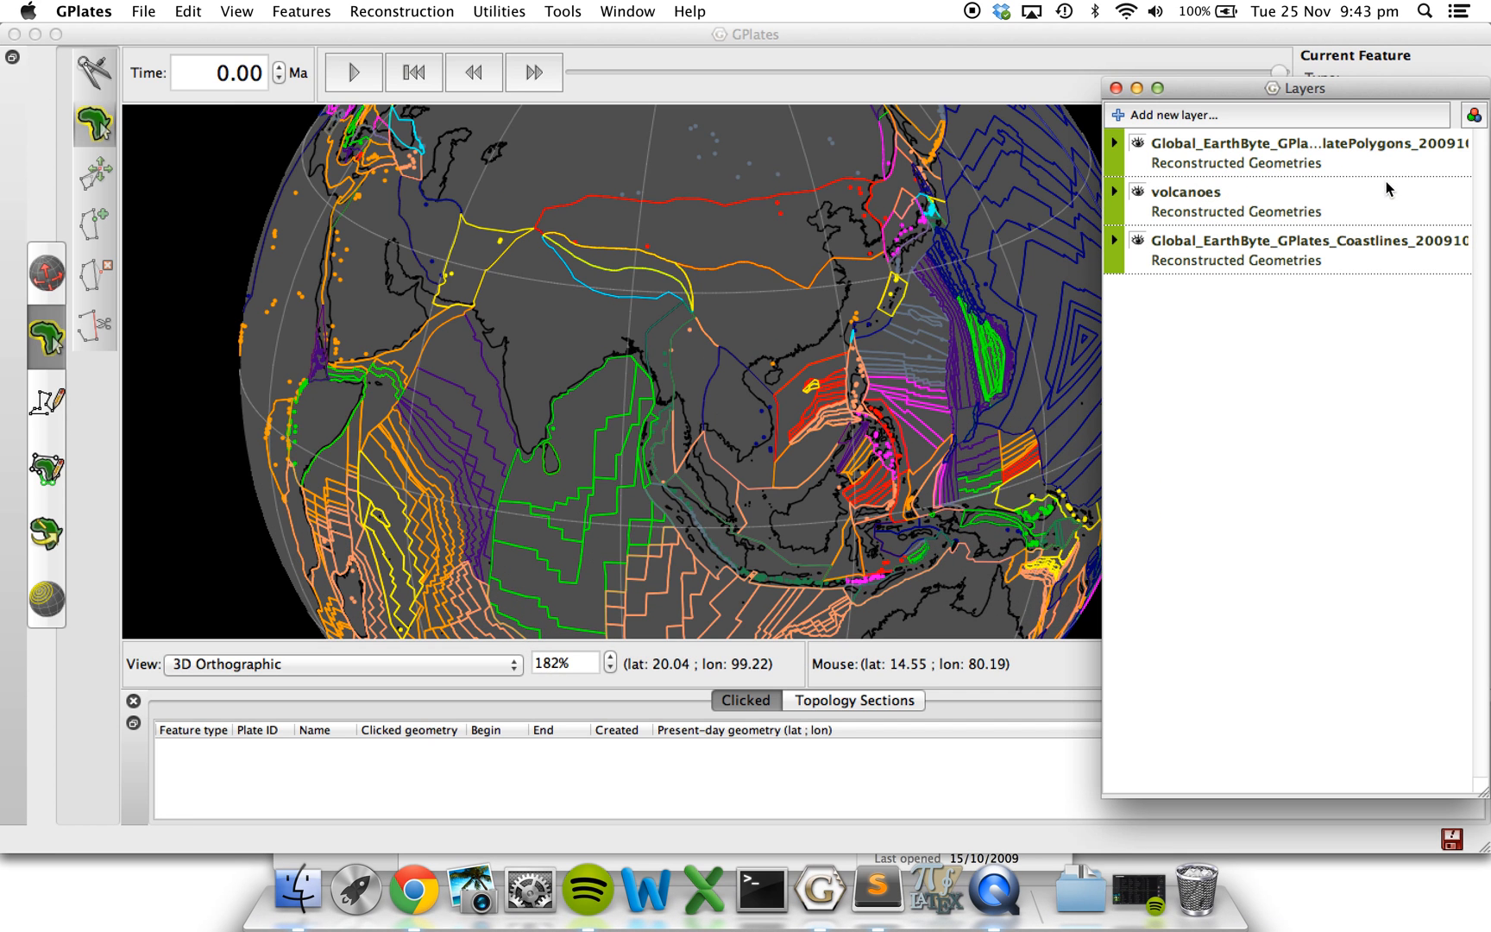
pyautogui.click(1138, 142)
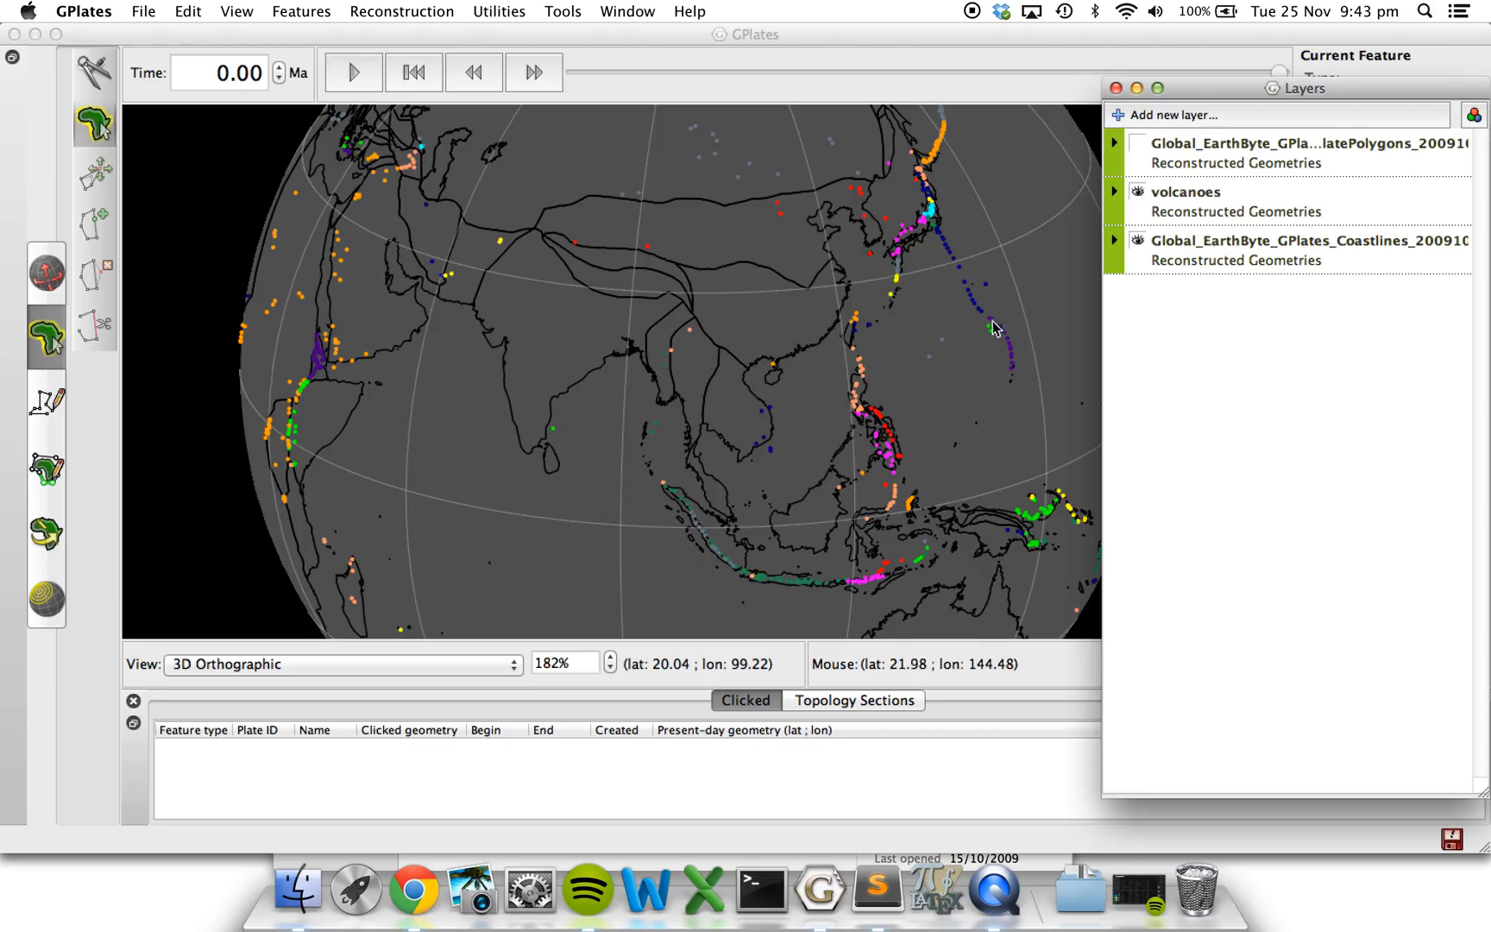
pyautogui.click(415, 485)
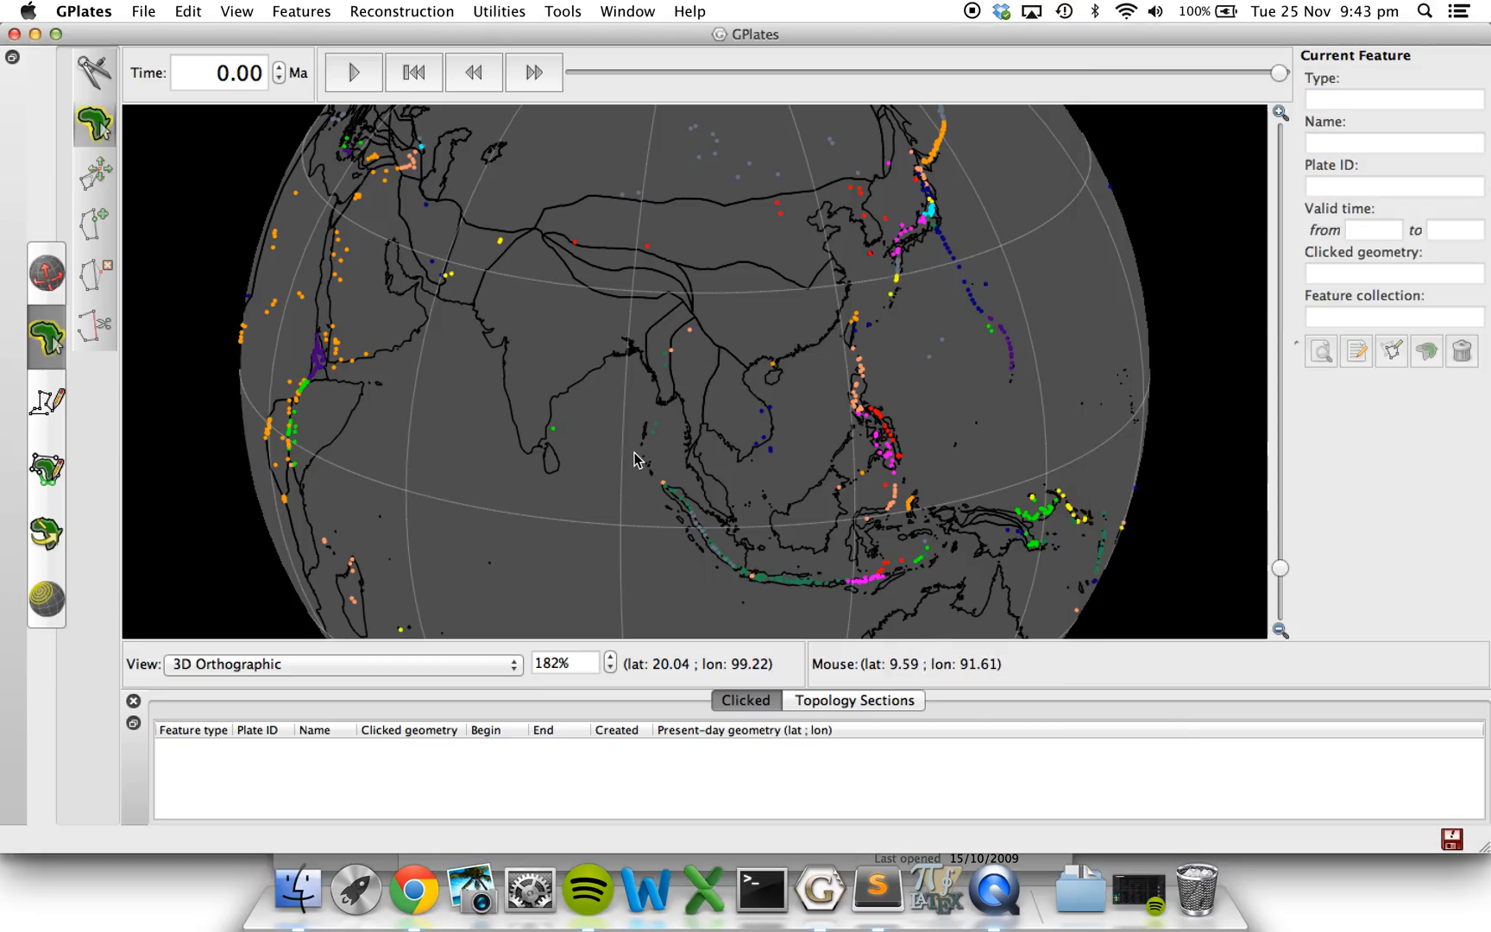
# Query a volcano in the island chain northeast of Japan to check its assigned plate ID.
pyautogui.click(45, 267)
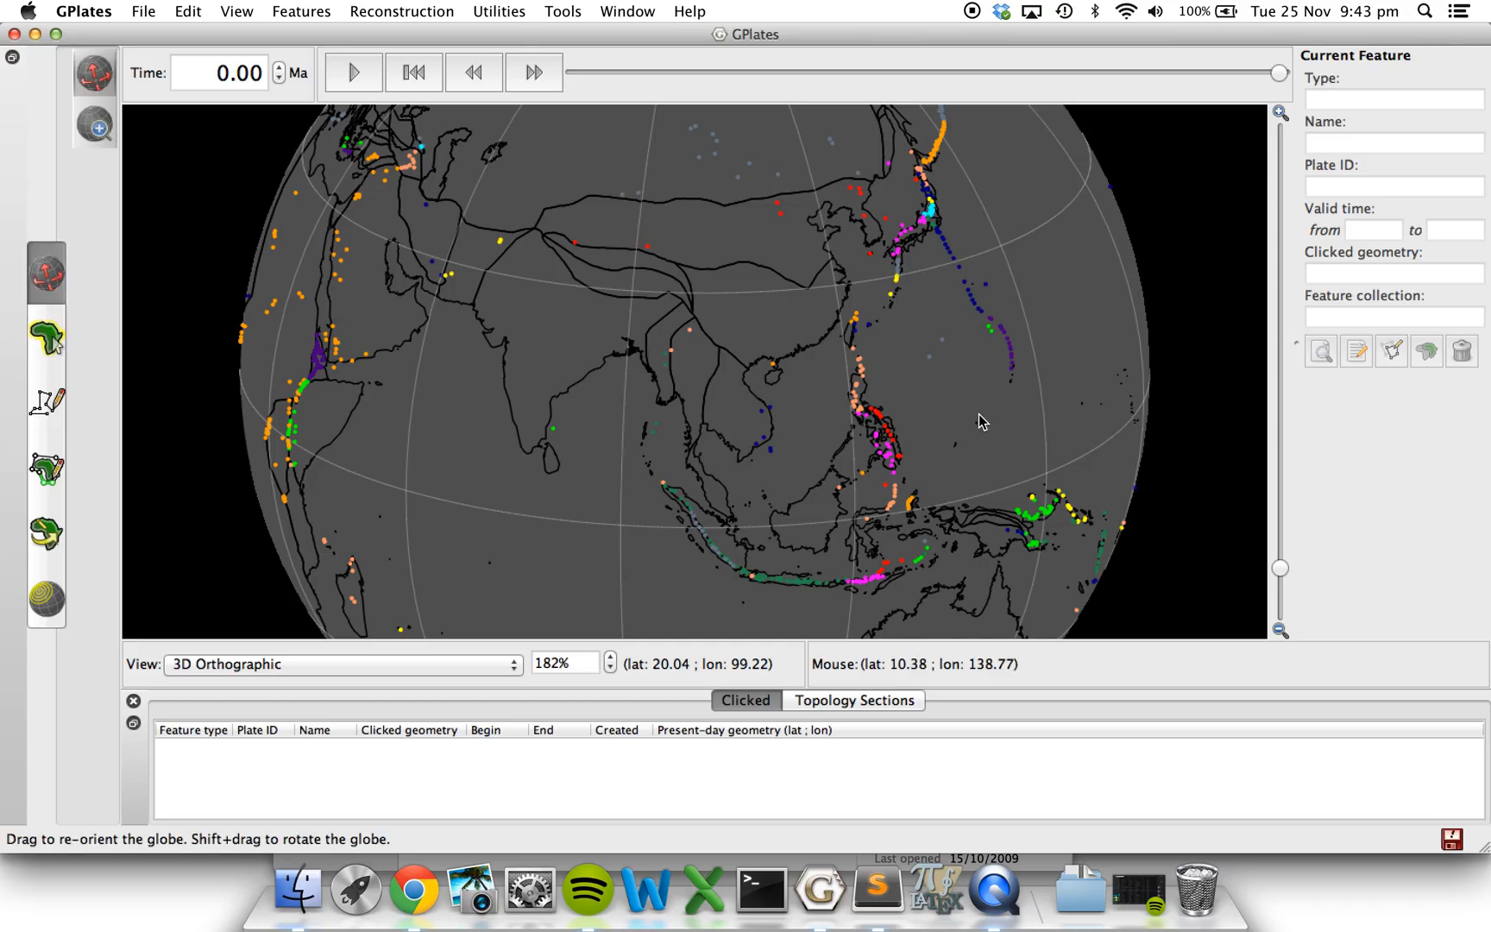
pyautogui.moveTo(979, 413); pyautogui.dragTo(692, 427)
pyautogui.moveTo(819, 475); pyautogui.dragTo(777, 512)
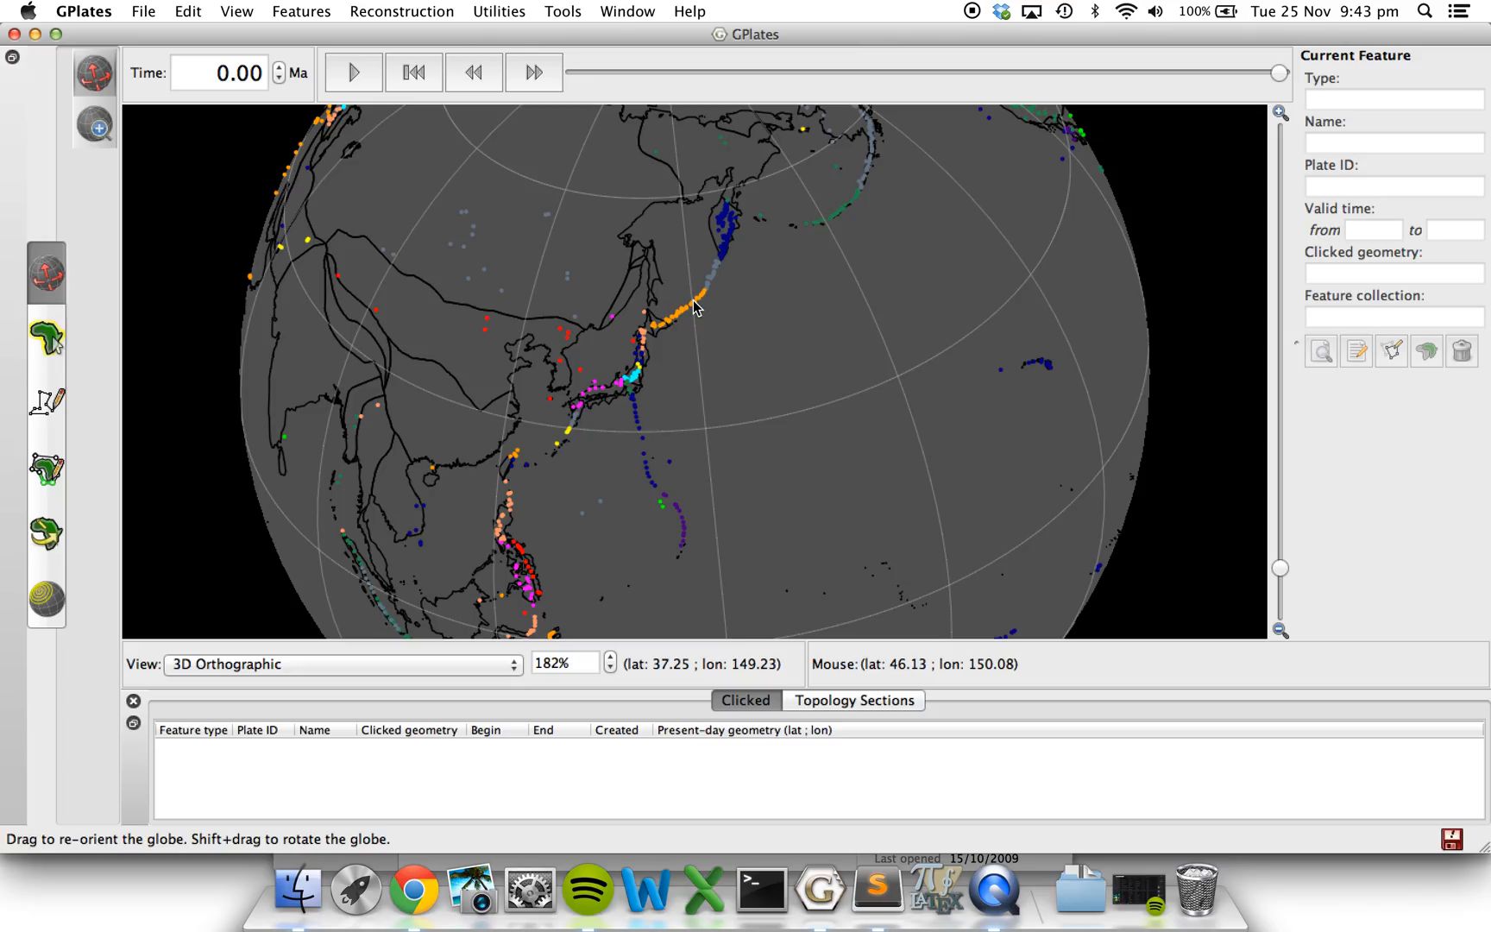
pyautogui.click(47, 336)
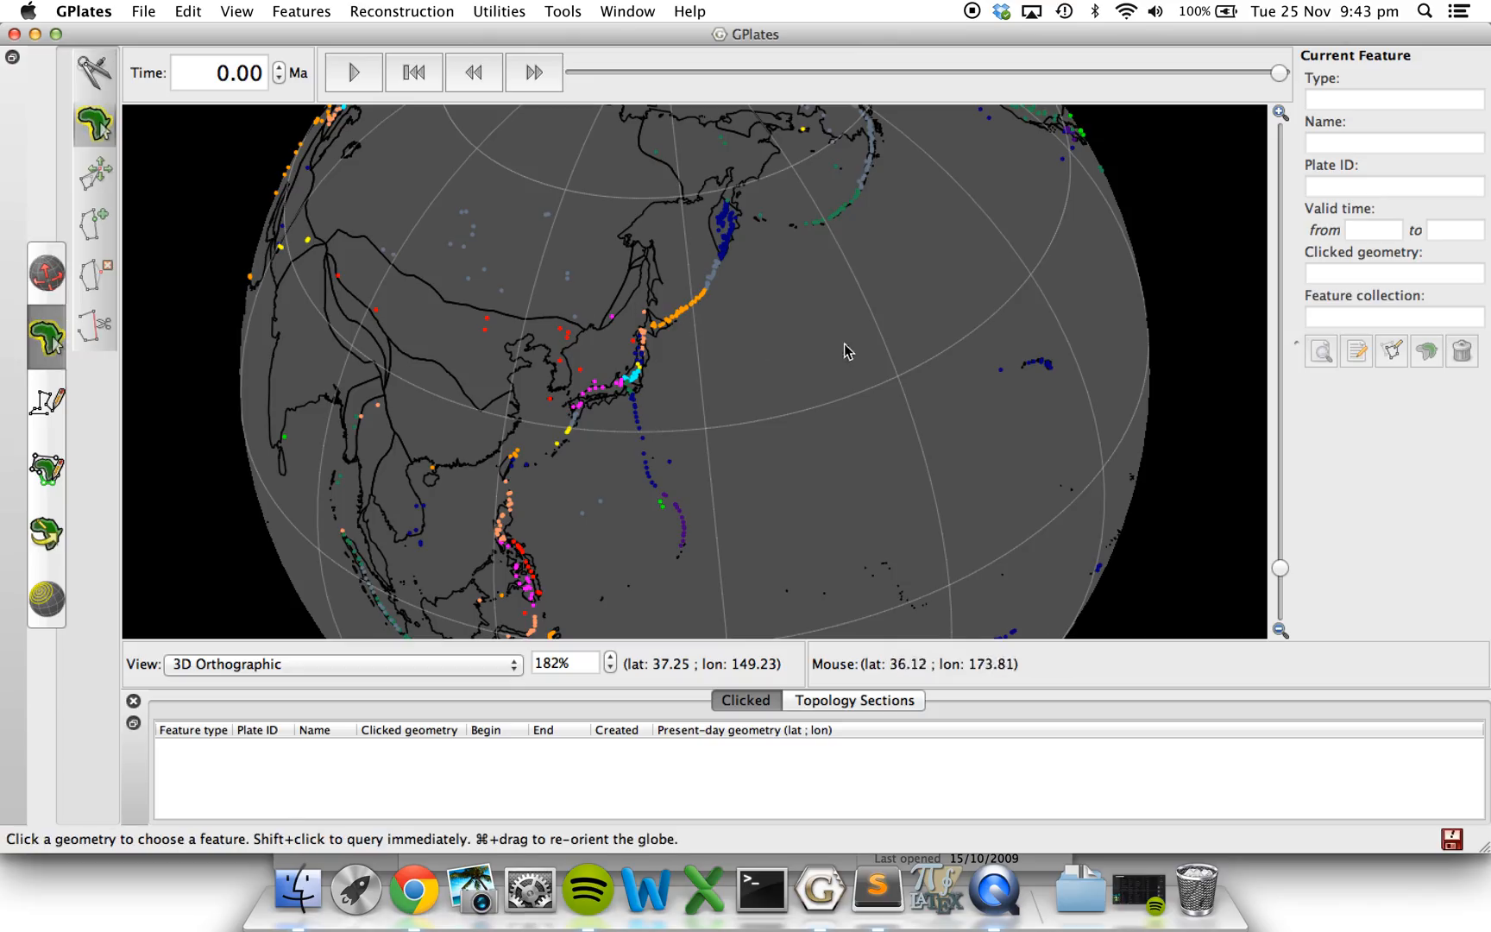
pyautogui.click(709, 283)
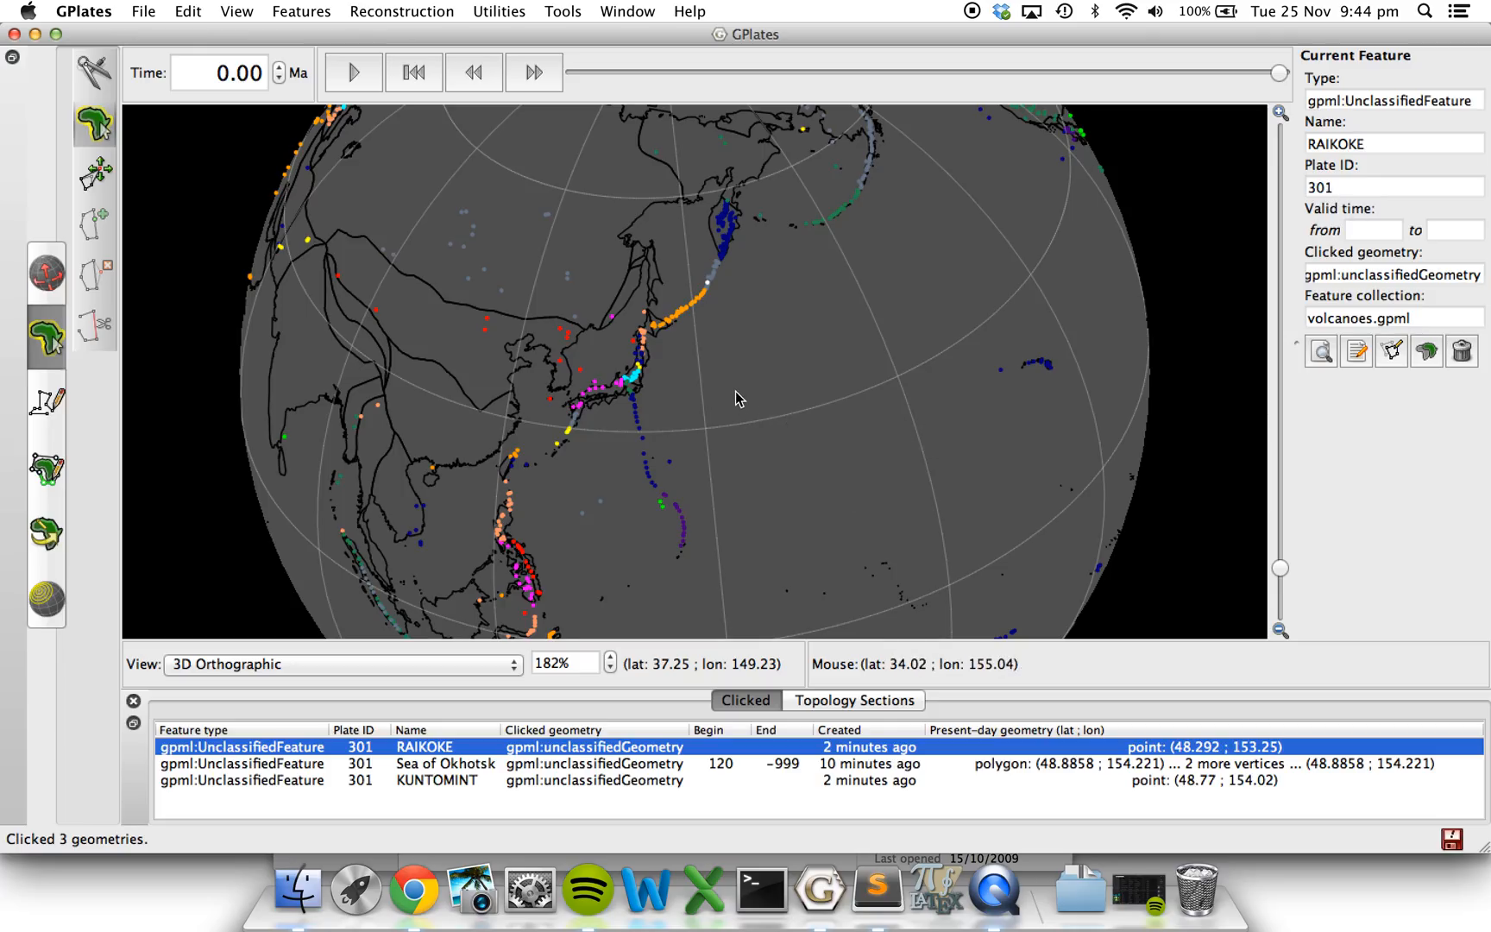
# Check the assigned plate IDs of volcanoes near the North Bismarck Basin and in the Lesser Antilles Arc.
pyautogui.keyDown('super'); pyautogui.moveTo(735, 392); pyautogui.dragTo(488, 305); pyautogui.keyUp('super')
pyautogui.keyDown('super'); pyautogui.moveTo(480, 465); pyautogui.dragTo(660, 285); pyautogui.keyUp('super')
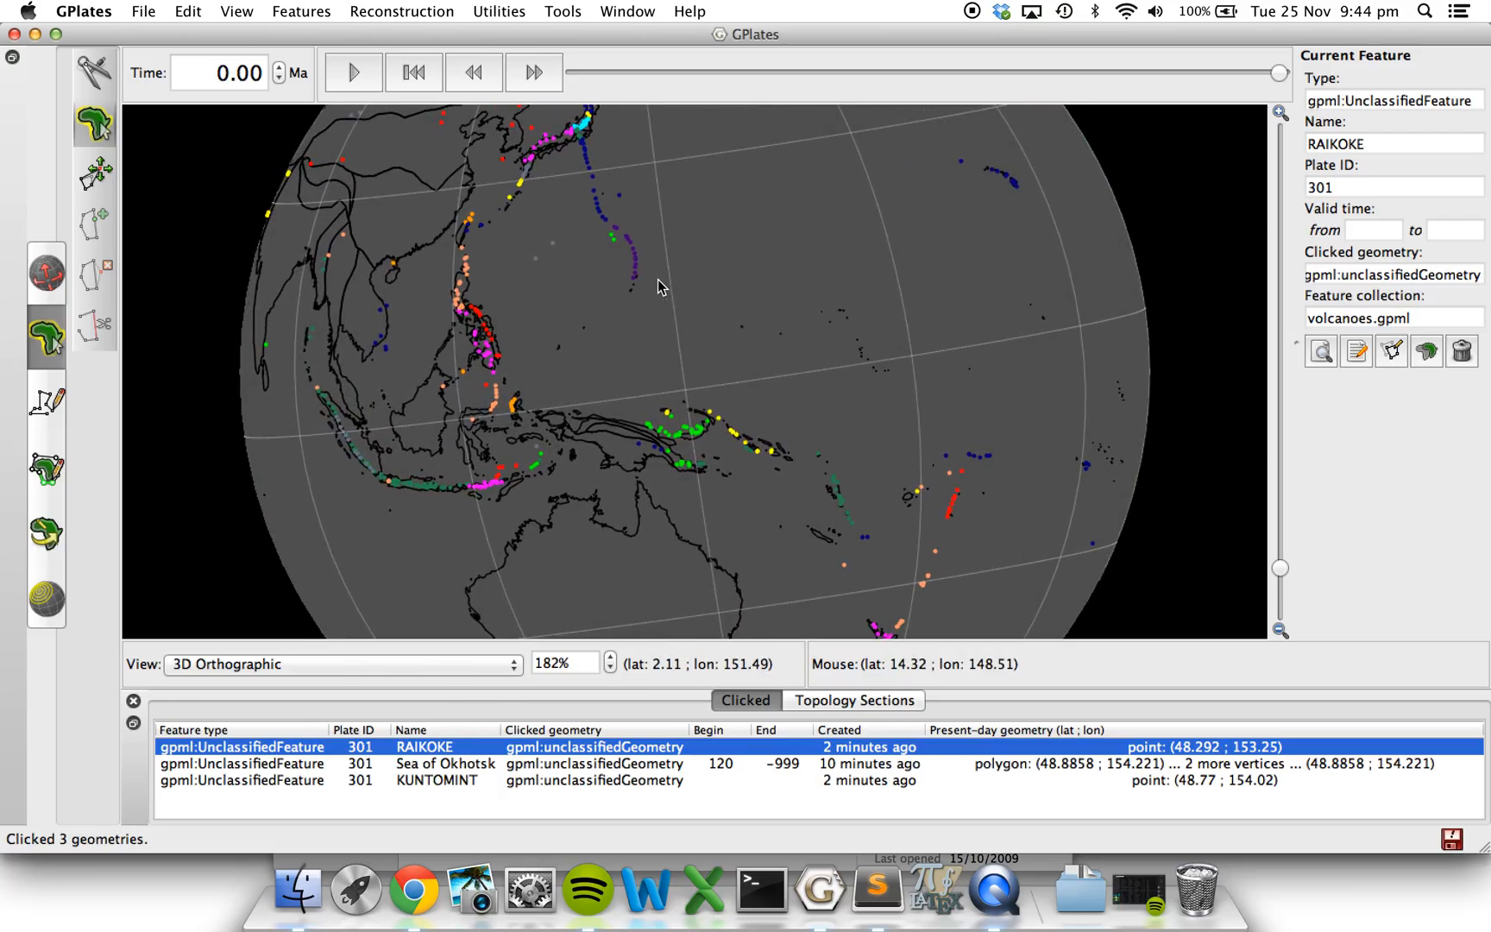
pyautogui.click(709, 418)
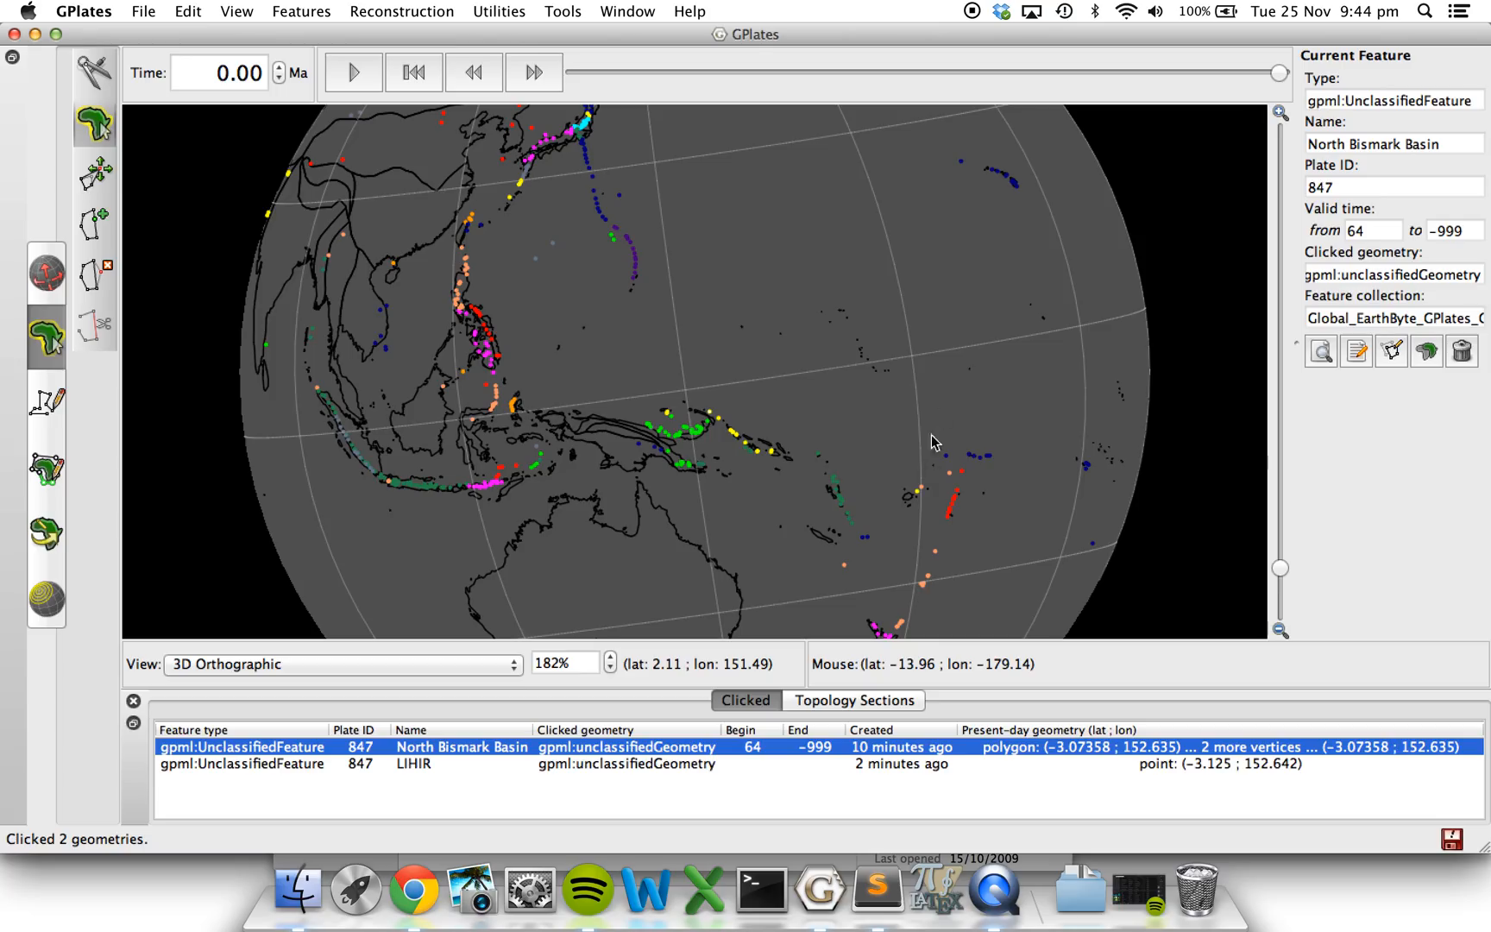
pyautogui.keyDown('super'); pyautogui.moveTo(1033, 421); pyautogui.dragTo(737, 411); pyautogui.keyUp('super')
pyautogui.keyDown('super'); pyautogui.moveTo(954, 444); pyautogui.dragTo(451, 474); pyautogui.keyUp('super')
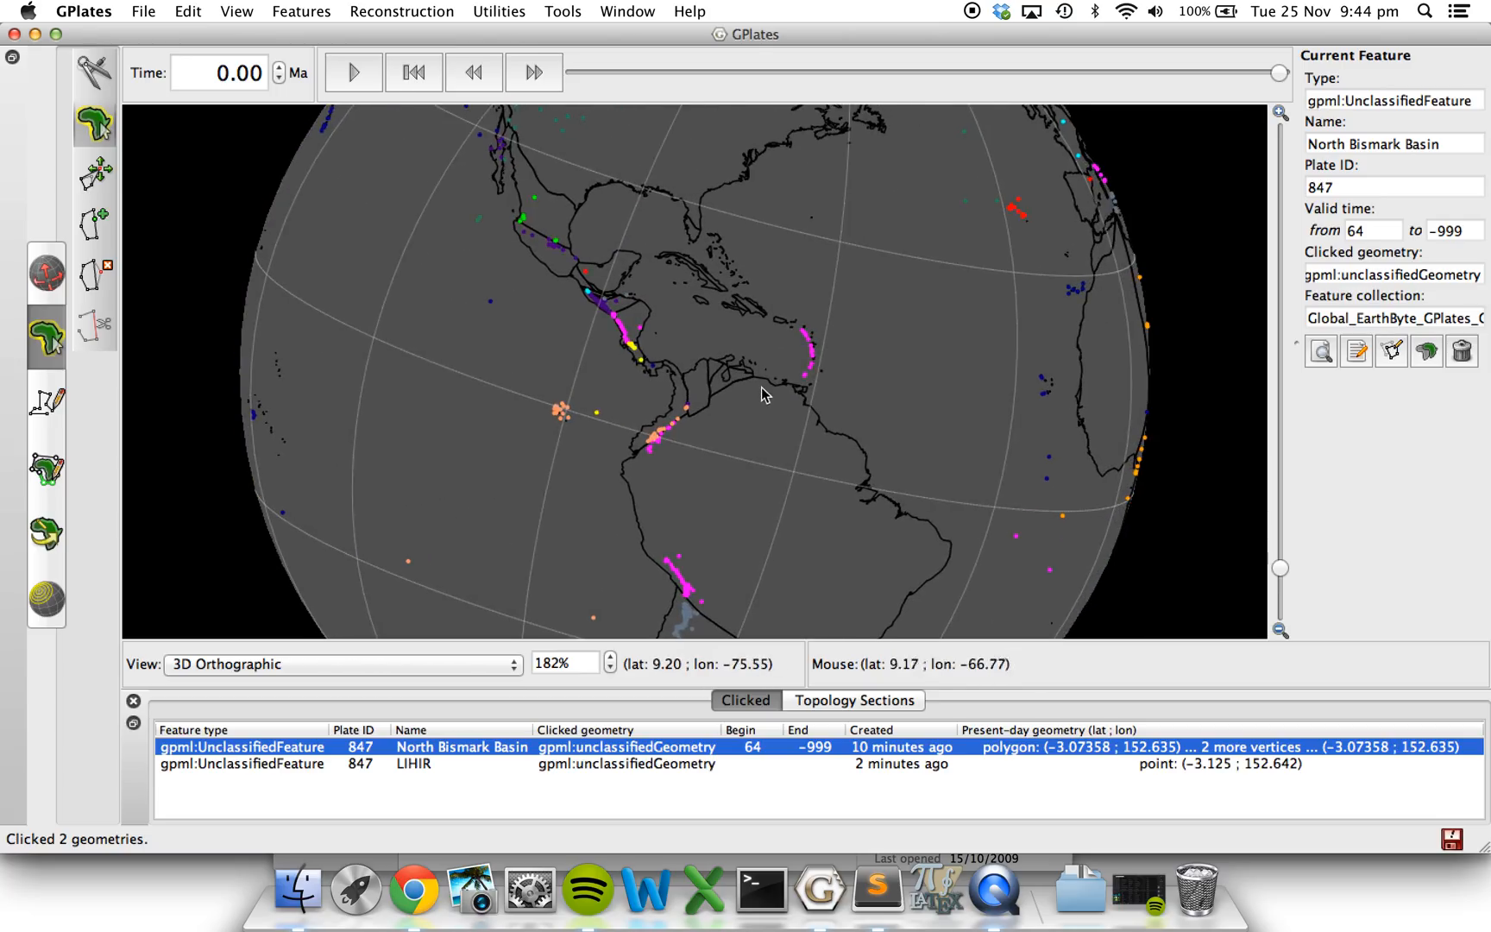
pyautogui.click(813, 356)
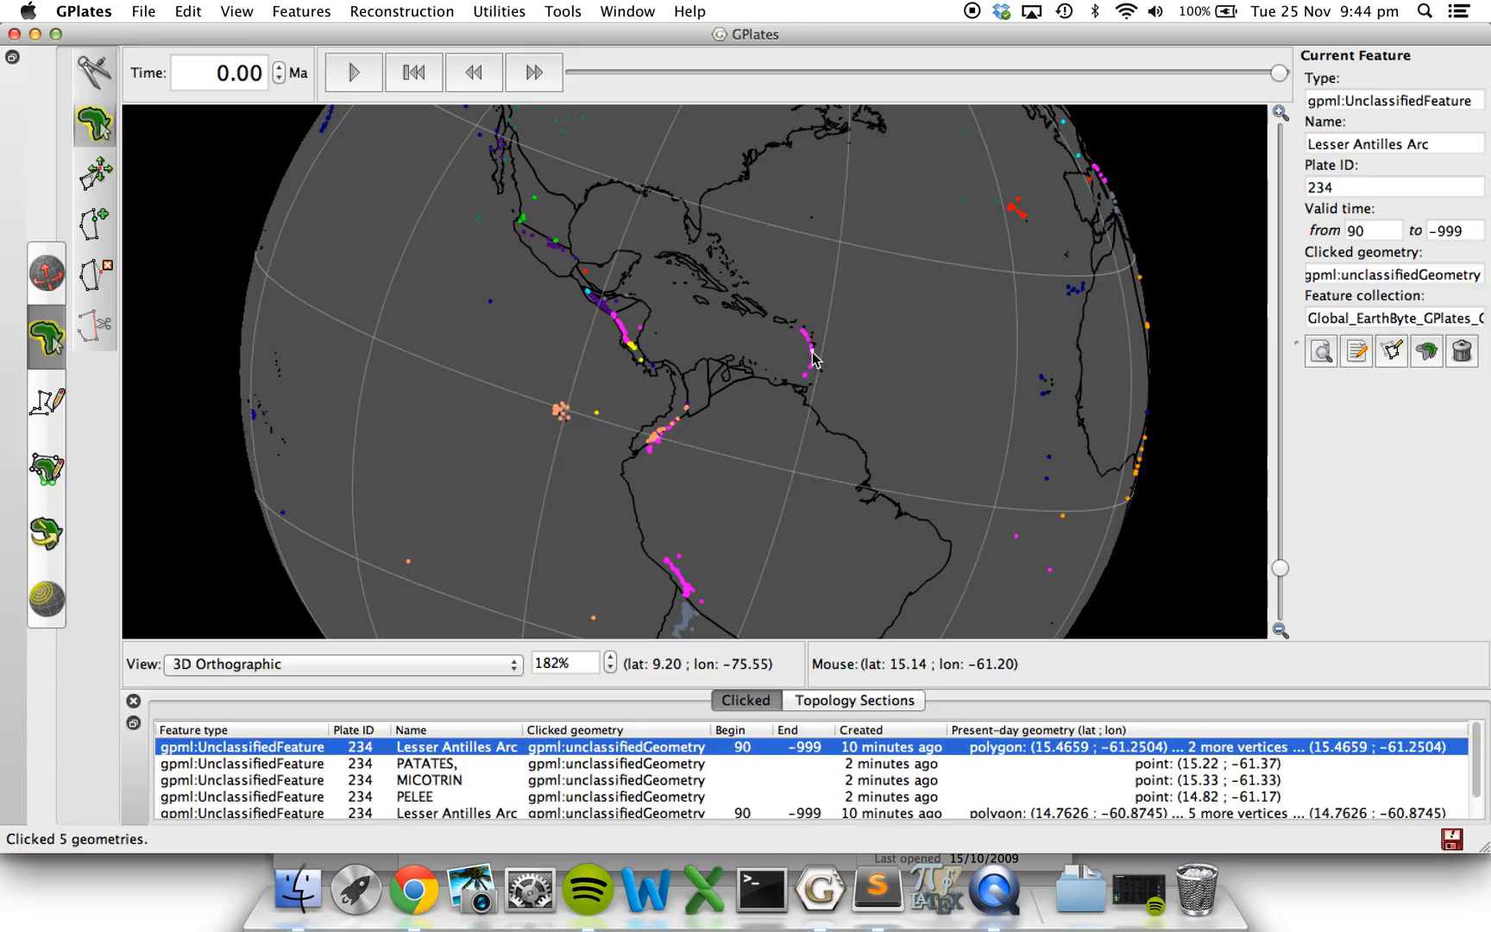